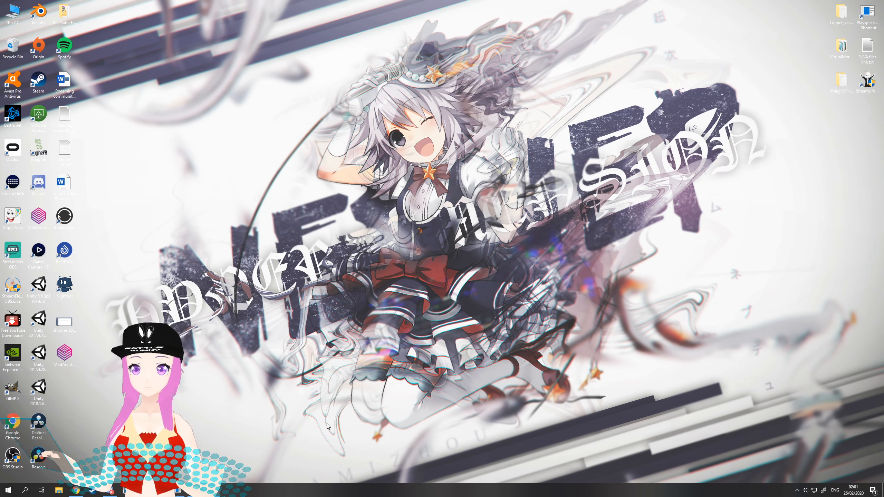
# Switch to Chrome to examine the Unity 2018.x releases in the download archive, and select the Unity 2018.1.6f1 shortcut on the desktop
pyautogui.click(76, 490)
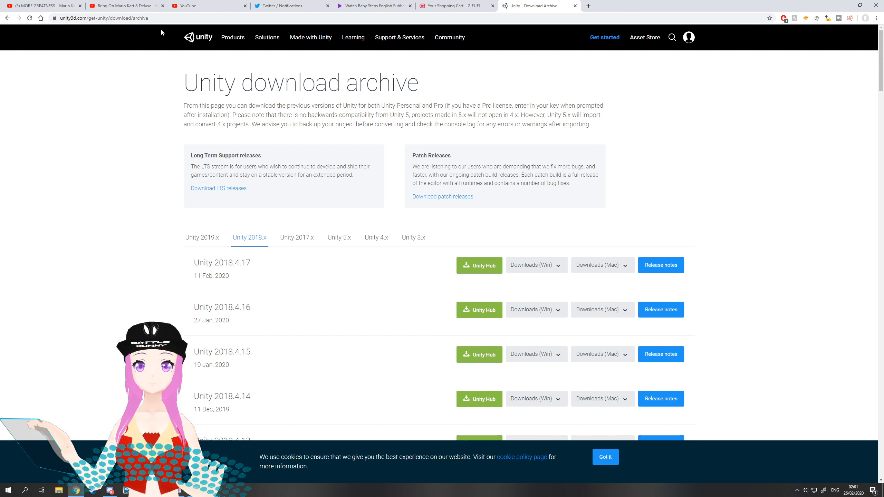
pyautogui.hotkey('ctrl', 'l')
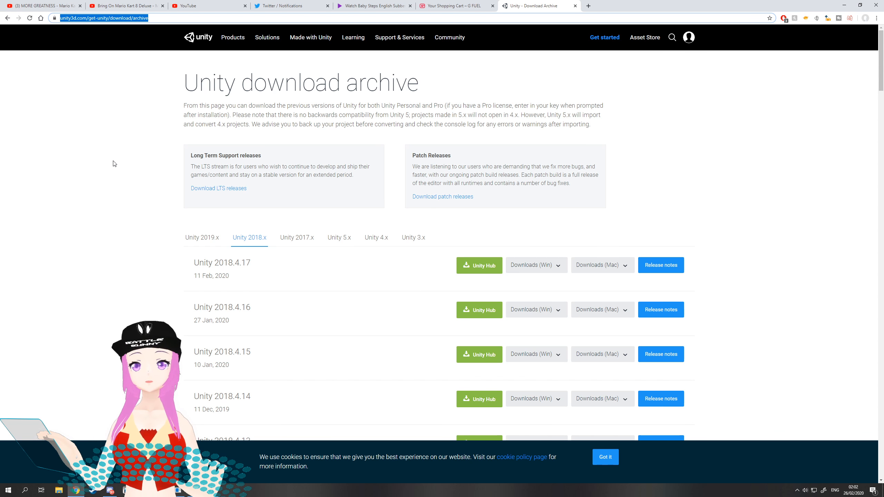
pyautogui.click(111, 162)
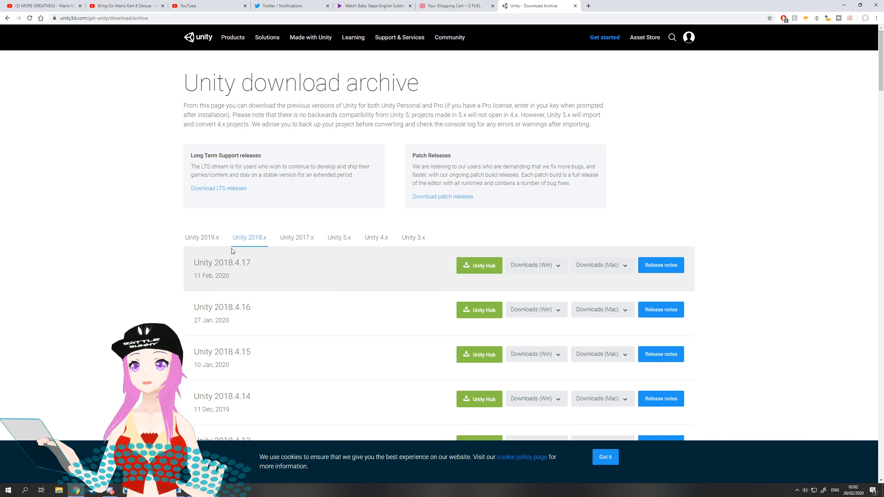
pyautogui.scroll(-6, 129, 242)
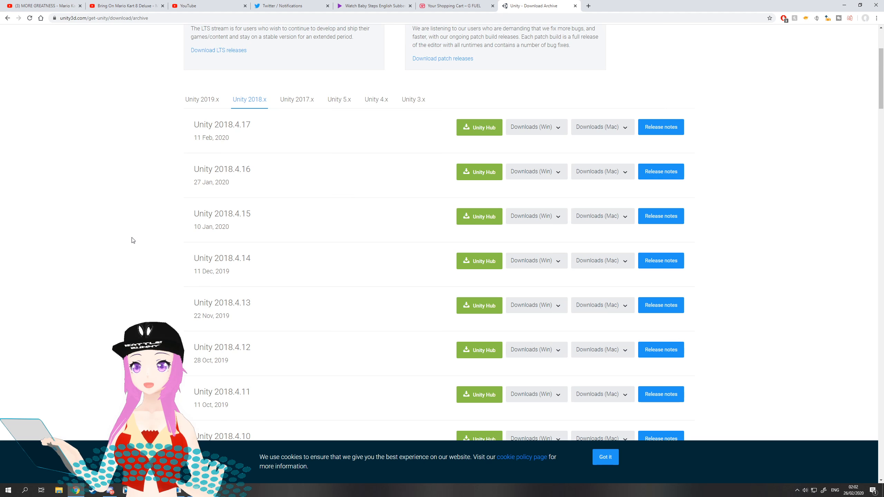
pyautogui.scroll(6, 136, 239)
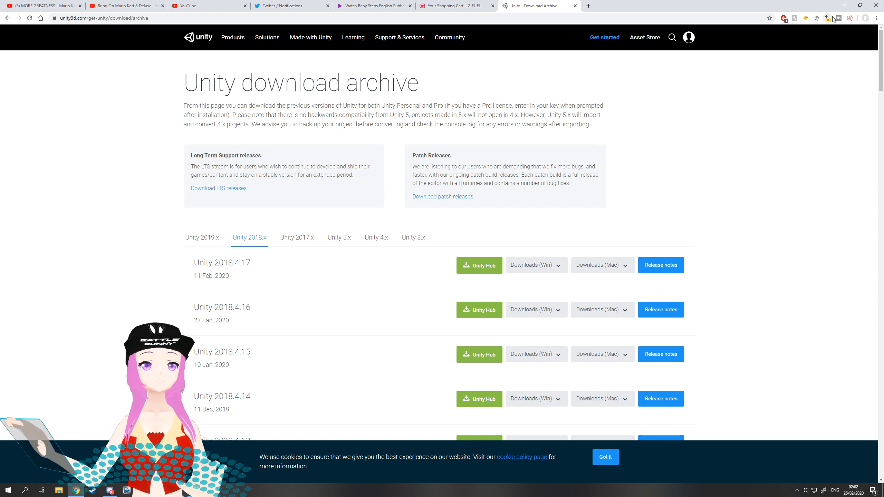
pyautogui.click(845, 6)
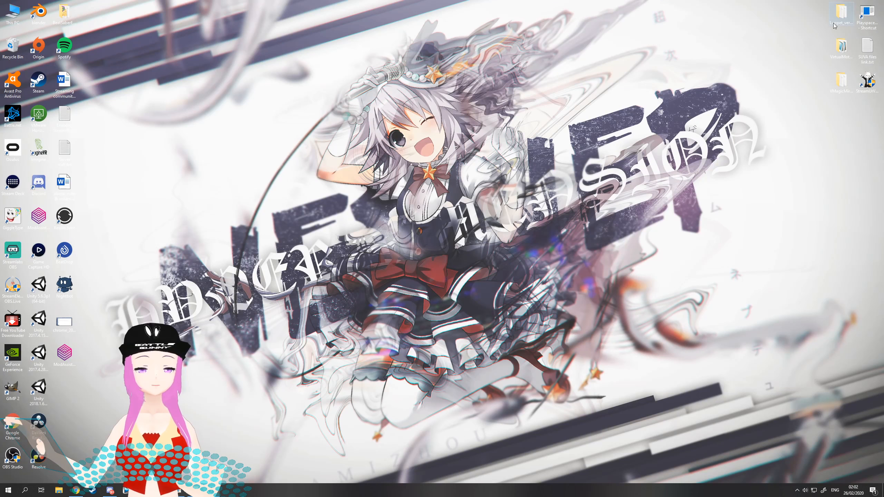
pyautogui.click(39, 391)
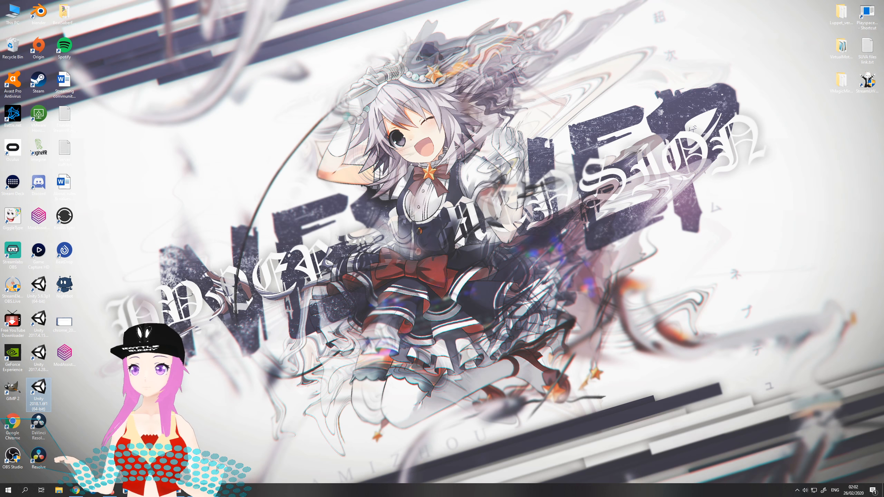
# Return to Chrome and compare the Unity 2019.x and Unity 2018.x release lists in the download archive
pyautogui.click(76, 491)
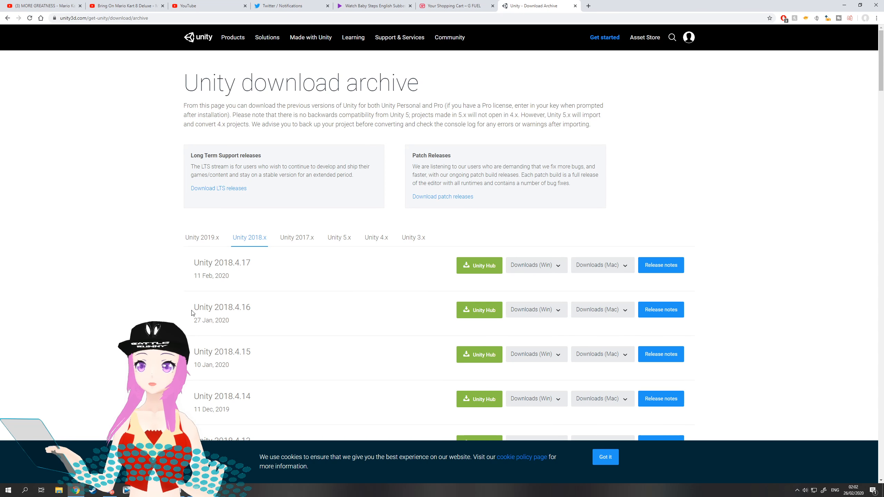
pyautogui.click(209, 239)
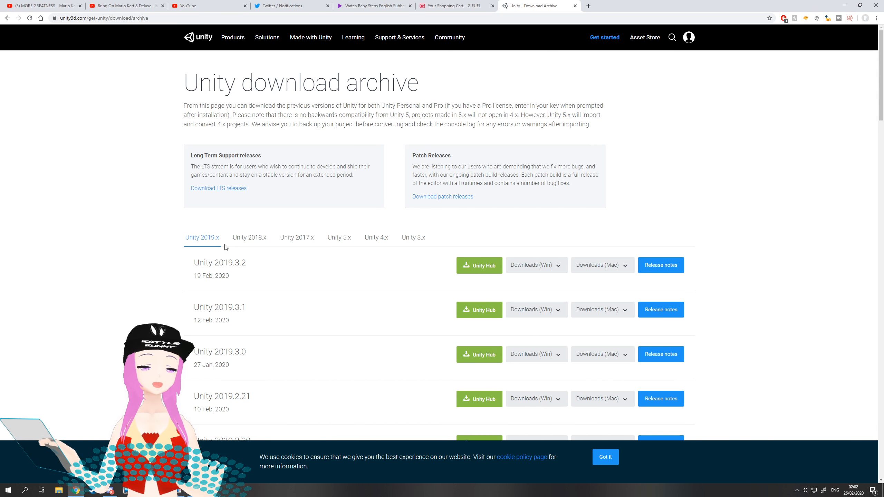
pyautogui.click(244, 239)
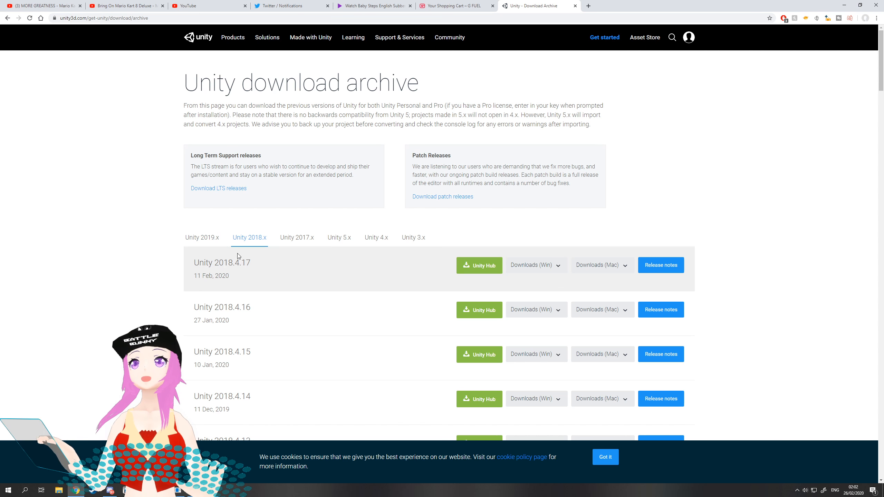
pyautogui.scroll(-5, 128, 247)
pyautogui.scroll(-4, 136, 245)
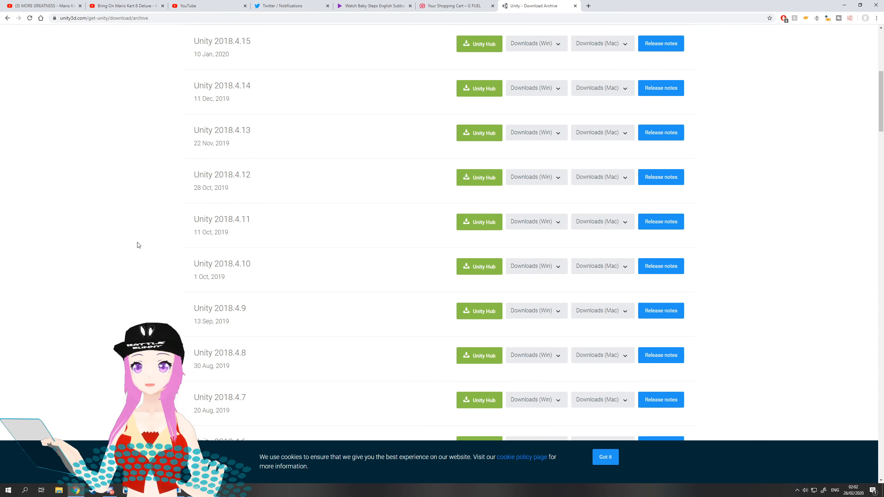
pyautogui.scroll(9, 136, 246)
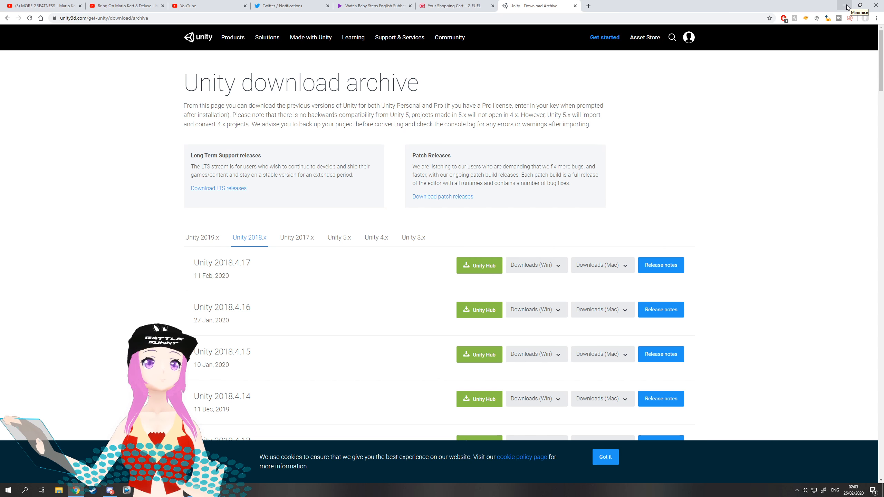
pyautogui.click(846, 6)
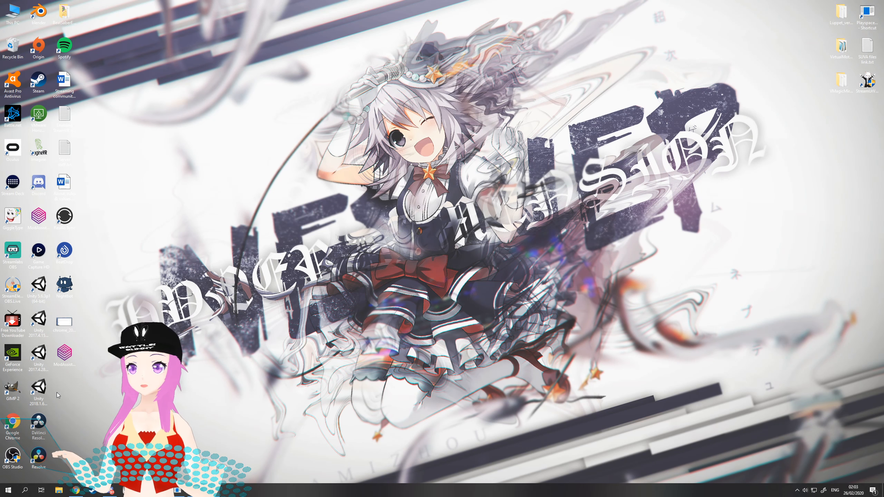
# Launch Unity 2018.1.6f1 and create a 3D project named "Skull shirt neko" in F:\Unity\Projects
pyautogui.doubleClick(39, 387)
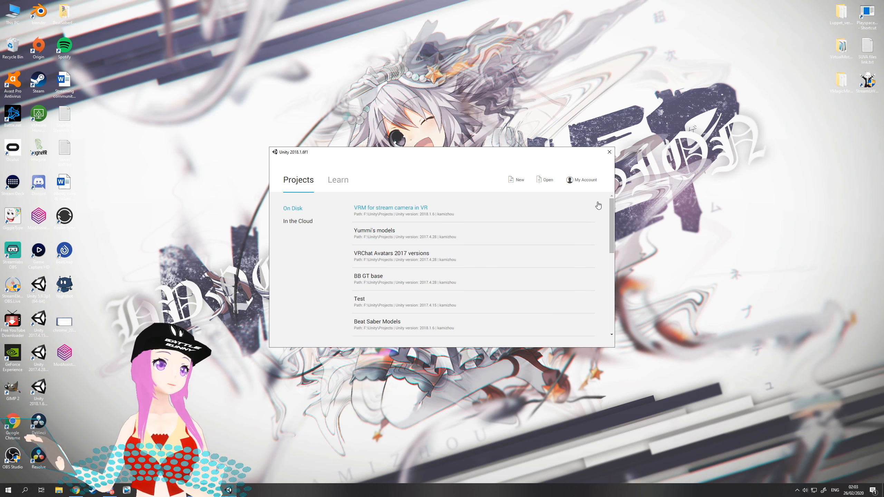
pyautogui.click(521, 181)
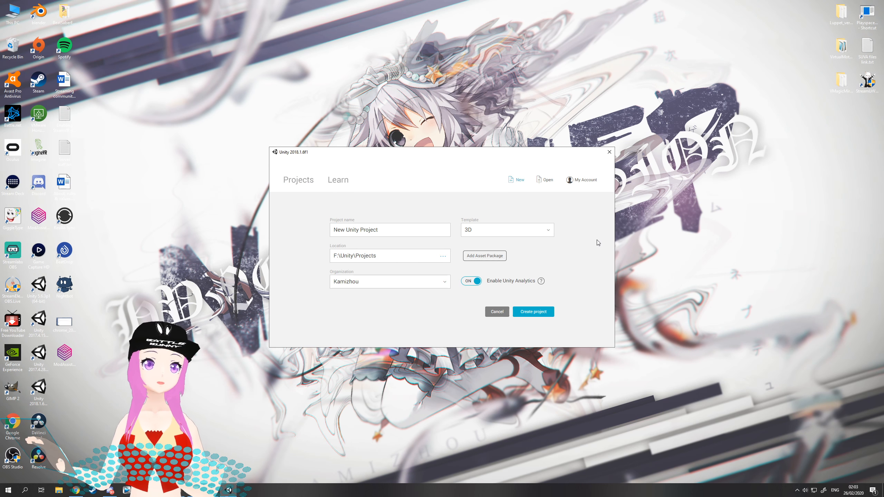
pyautogui.tripleClick(403, 230)
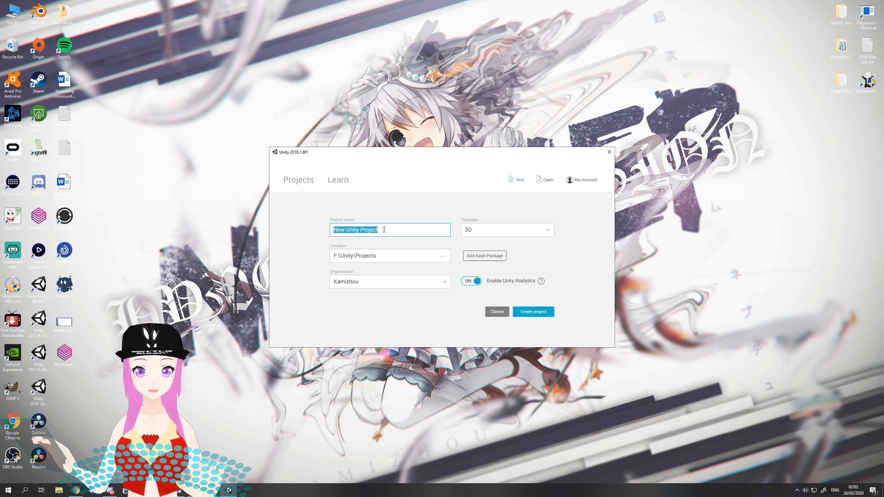
pyautogui.write('Shu')
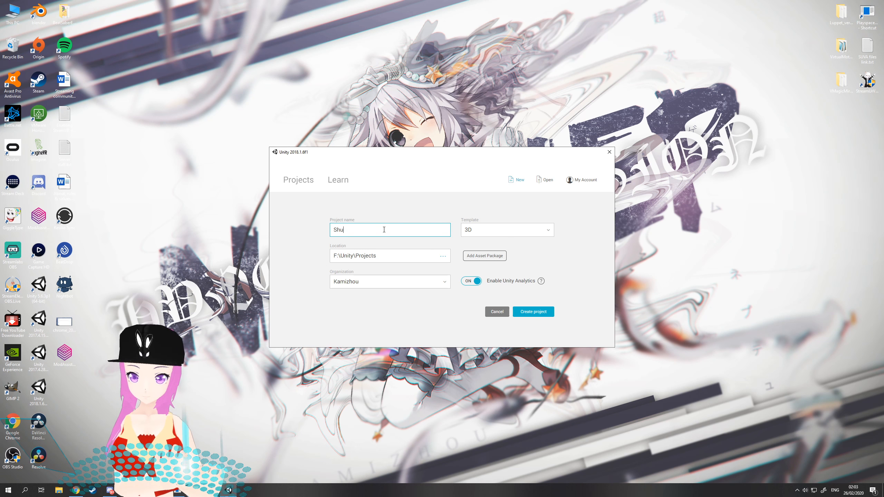
pyautogui.press('BackSpace')
pyautogui.press('BackSpace')
pyautogui.write('u')
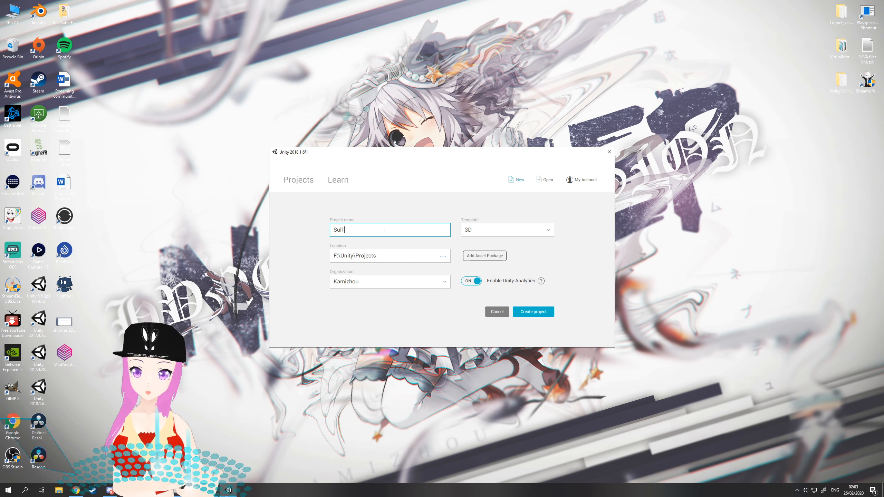
pyautogui.press('BackSpace')
pyautogui.press('BackSpace')
pyautogui.press('BackSpace')
pyautogui.press('BackSpace')
pyautogui.press('BackSpace')
pyautogui.press('BackSpace')
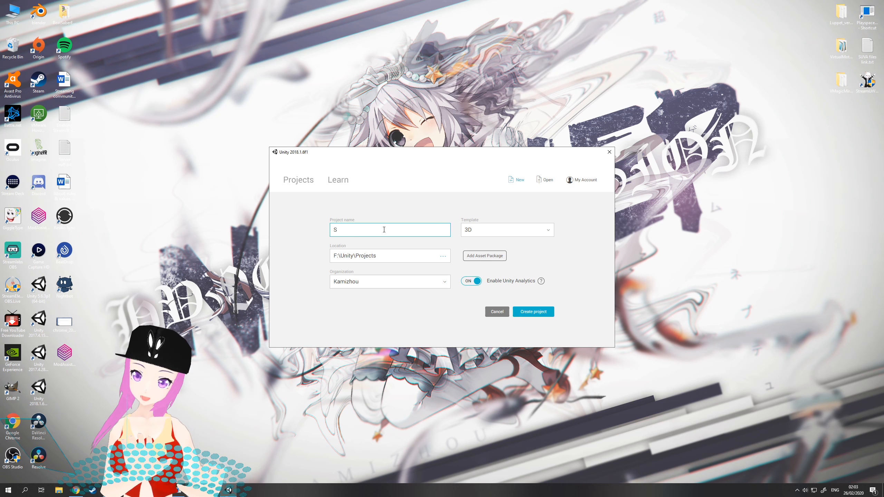
pyautogui.write('kull shirt neko')
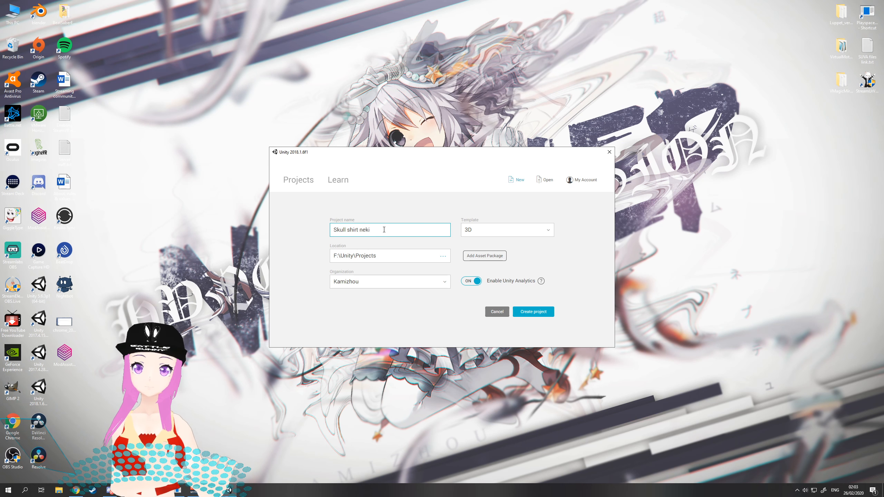
pyautogui.click(534, 312)
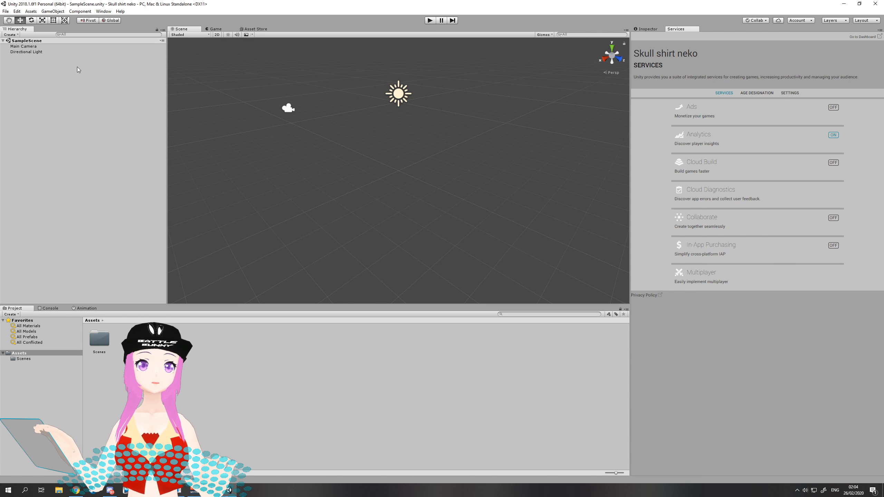
# Save the sample scene under the name "Skull shirt neko" in the project's Assets folder
pyautogui.rightClick(59, 42)
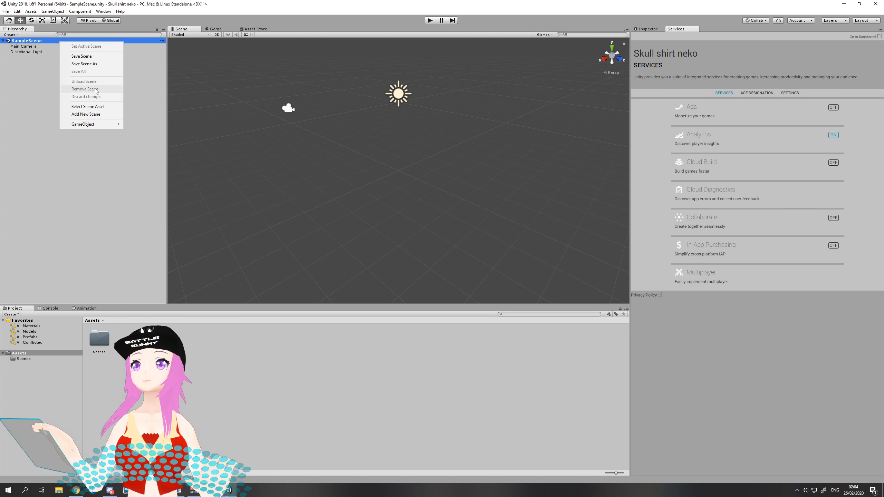
pyautogui.click(84, 64)
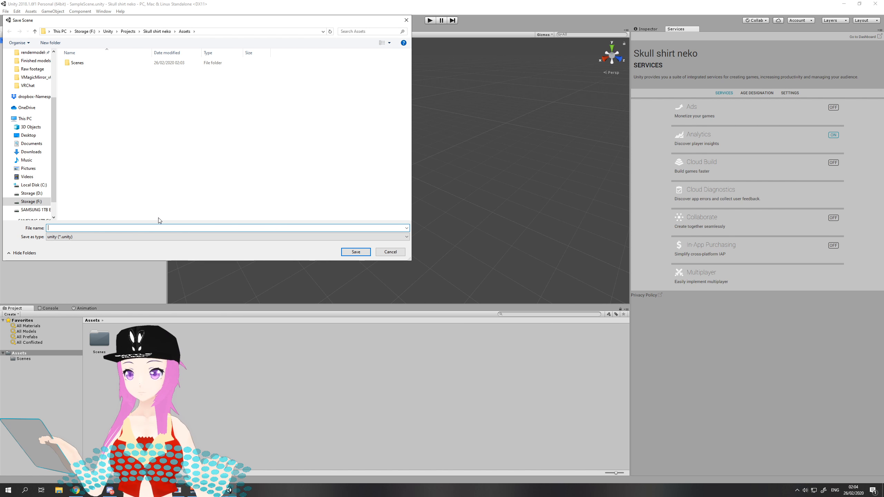
pyautogui.write('Shul')
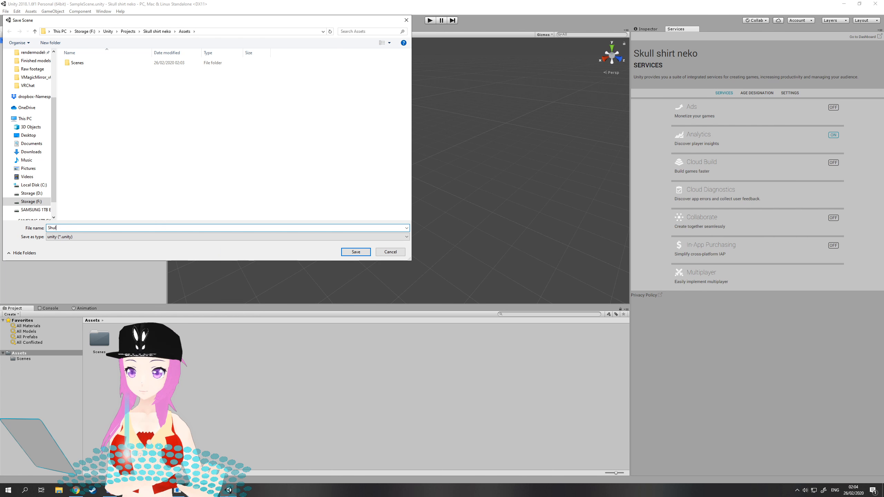
pyautogui.press('BackSpace')
pyautogui.press('BackSpace')
pyautogui.press('BackSpace')
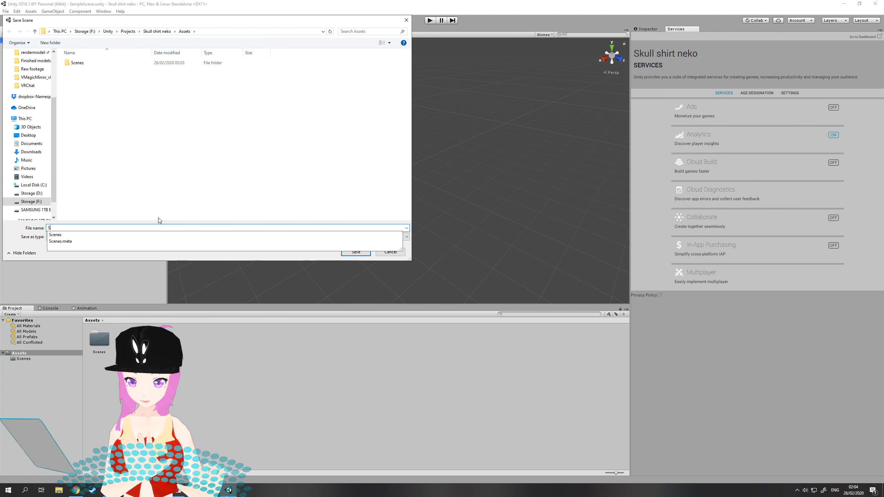
pyautogui.write('kull sh')
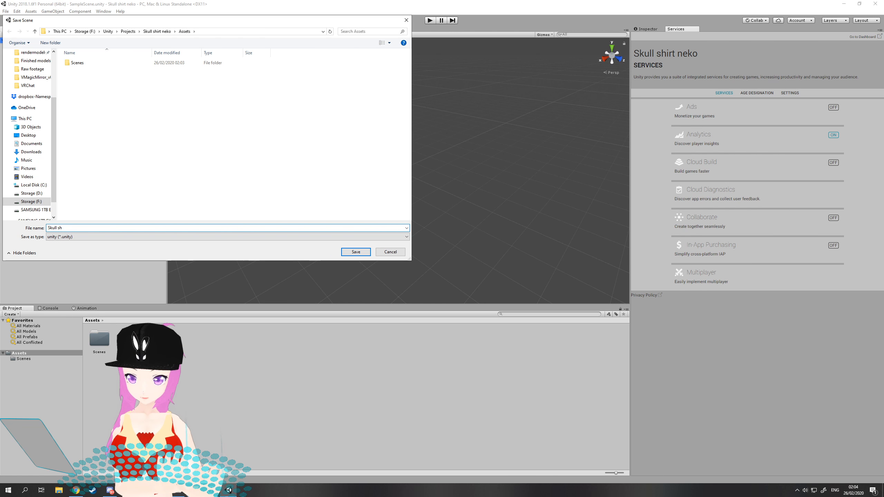
pyautogui.write('irt ne')
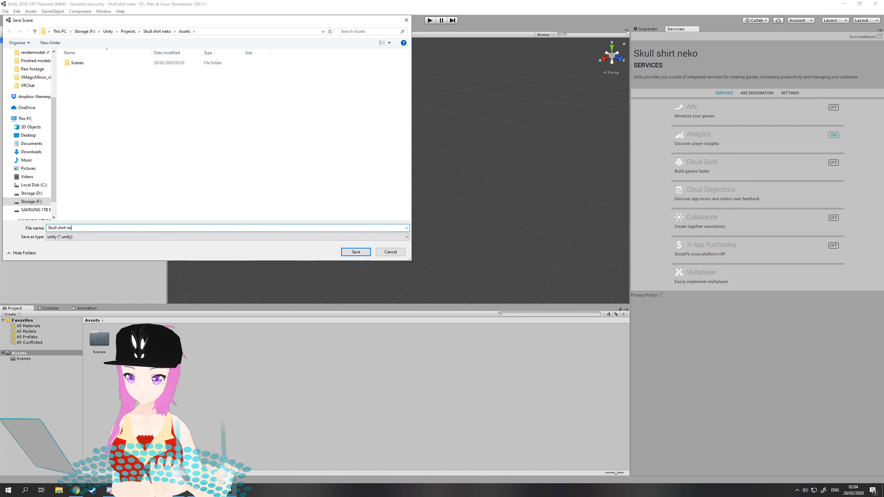
pyautogui.write('ko')
pyautogui.press('Return')
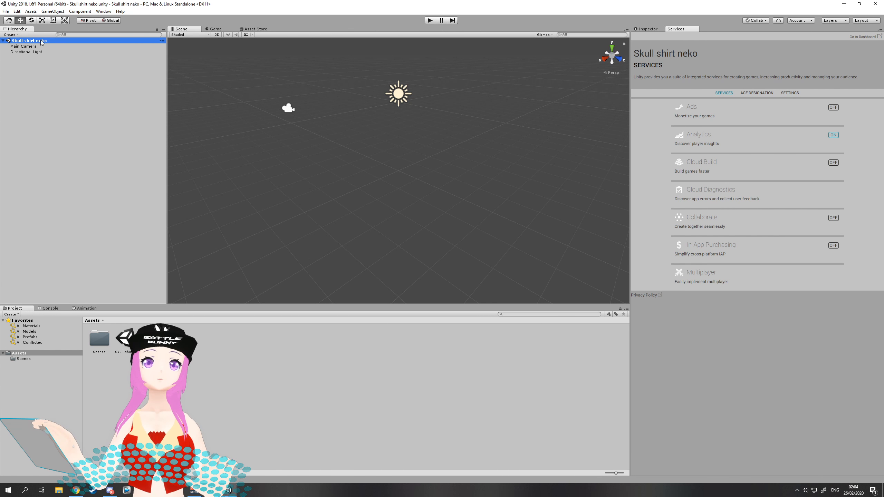
pyautogui.click(45, 89)
pyautogui.click(25, 46)
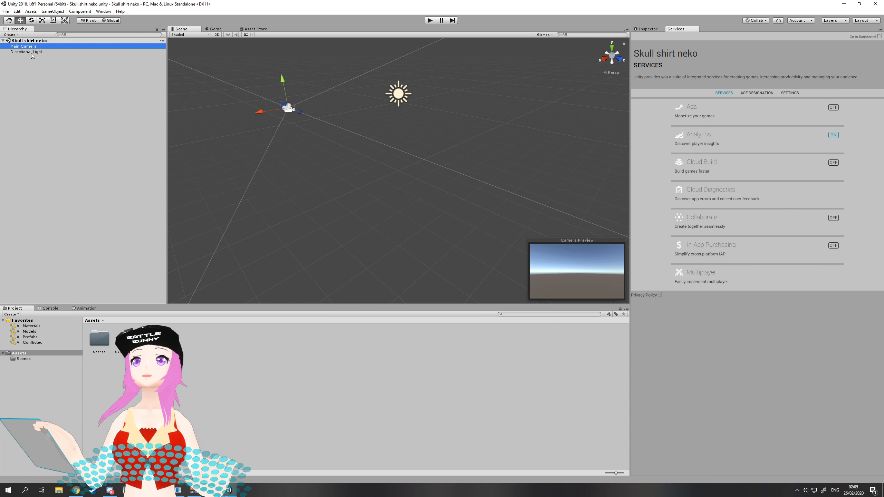
pyautogui.click(31, 52)
pyautogui.click(178, 126)
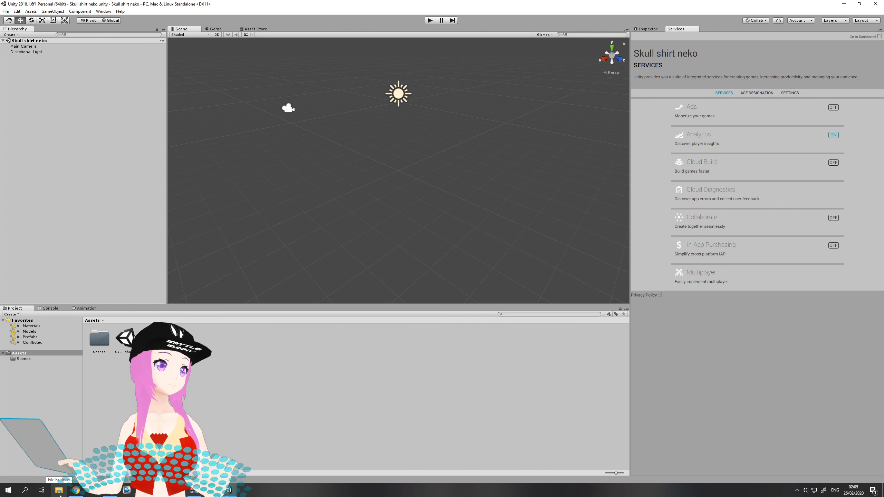
# Import all of UniVRM.unitypackage from File Explorer's F:\Unity\Assets folder into the project's assets
pyautogui.click(58, 491)
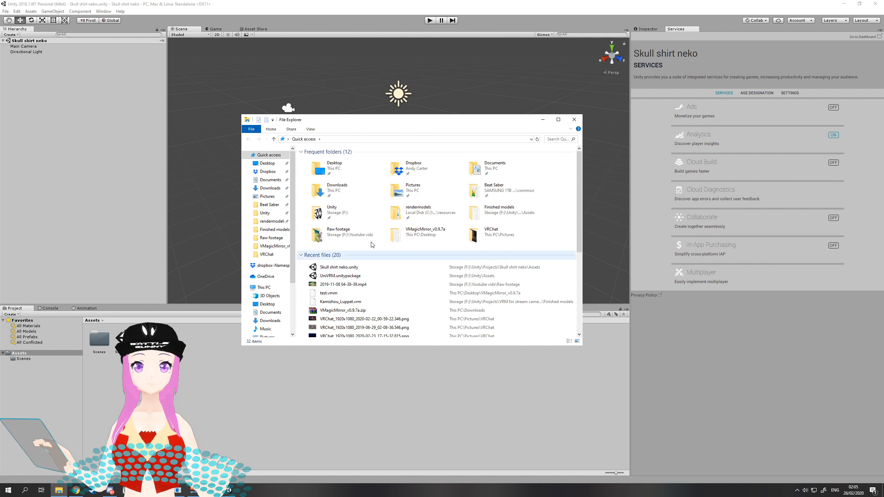
pyautogui.scroll(-3, 263, 242)
pyautogui.click(320, 327)
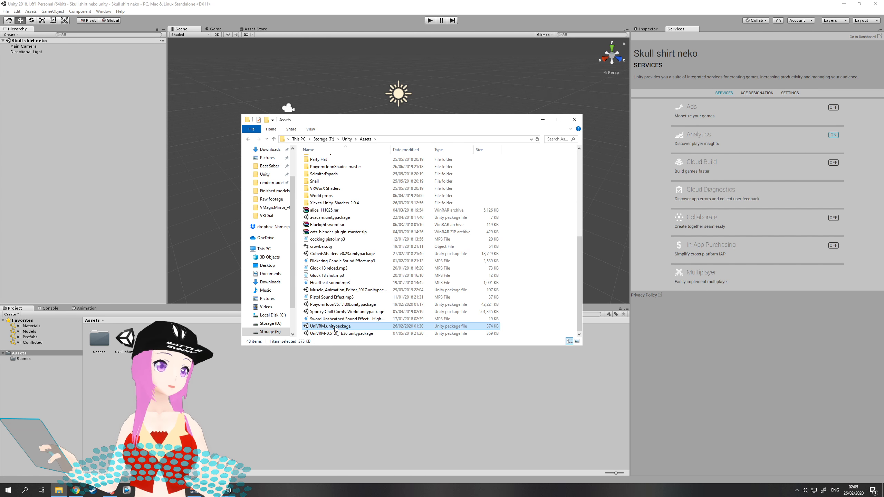
pyautogui.moveTo(336, 329); pyautogui.dragTo(204, 357)
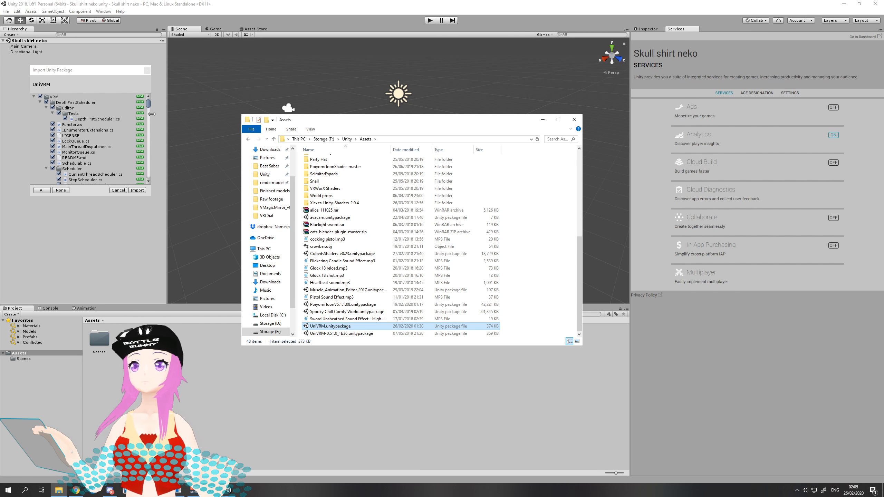
pyautogui.click(133, 191)
pyautogui.click(133, 191)
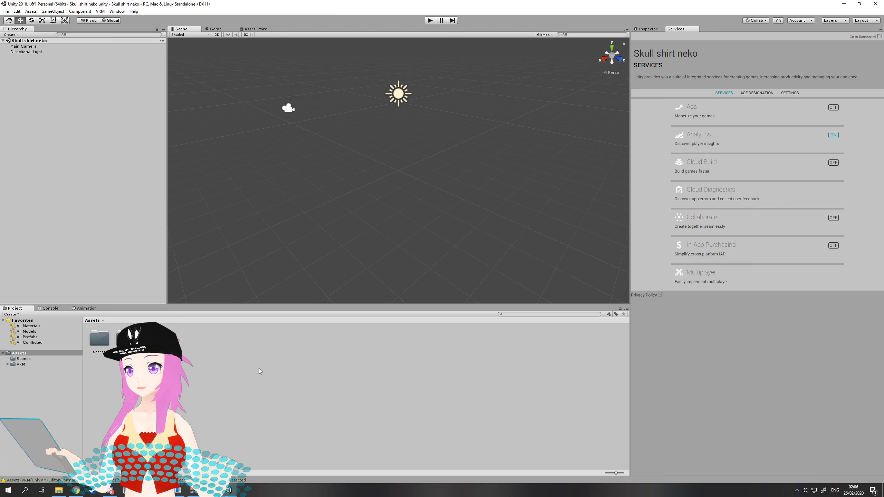
# Switch to File Explorer and browse to the Foxes folder under F:\Unity\Projects\Yummi's models\Assets
pyautogui.click(59, 491)
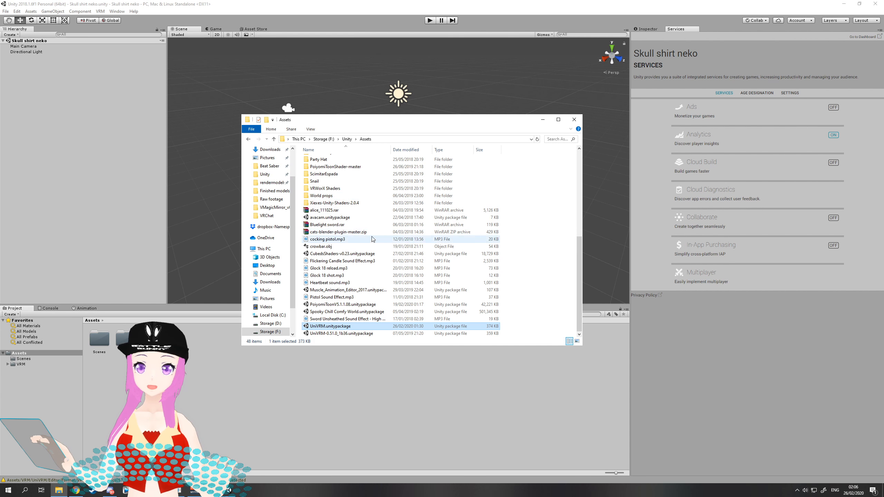
pyautogui.scroll(8, 343, 195)
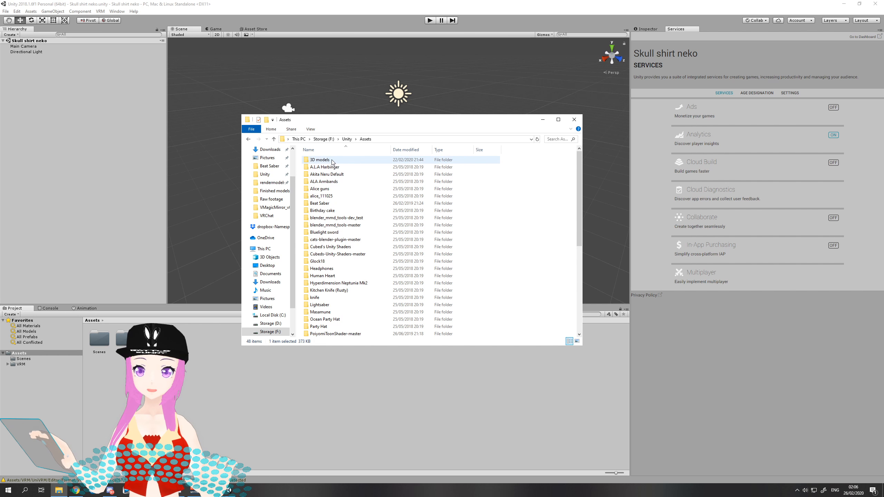
pyautogui.doubleClick(318, 160)
pyautogui.click(365, 139)
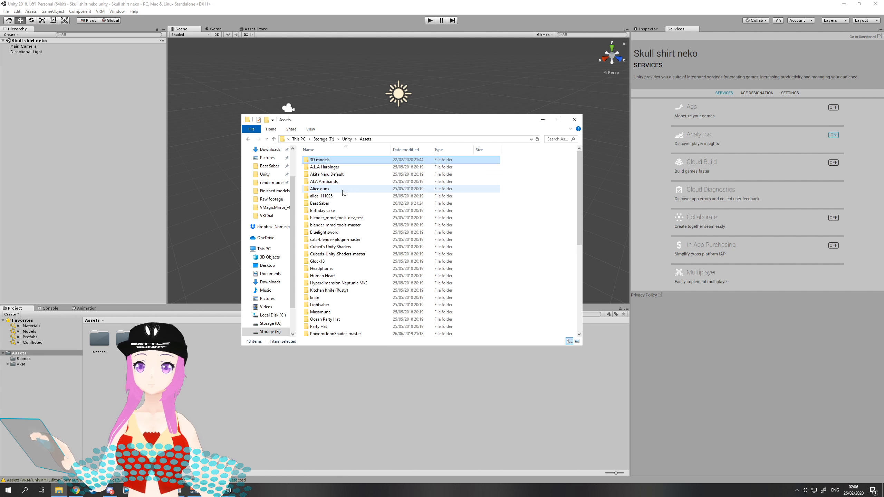
pyautogui.click(347, 139)
pyautogui.click(317, 167)
pyautogui.doubleClick(323, 167)
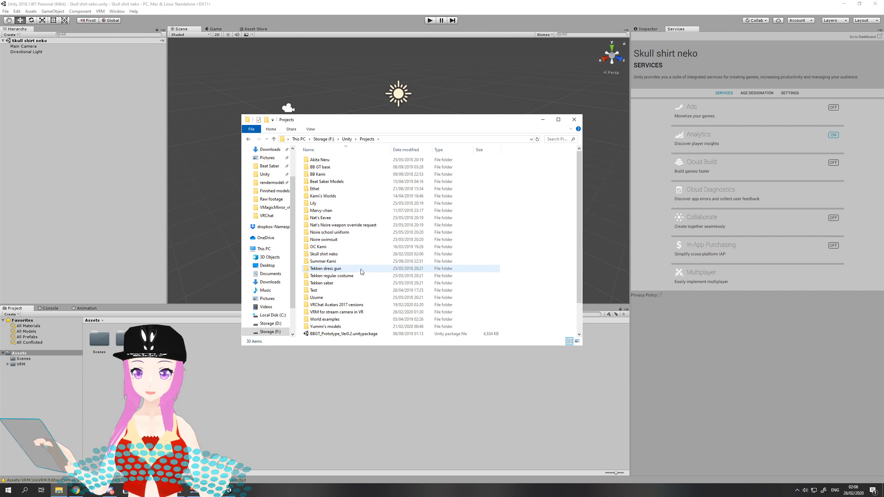
pyautogui.scroll(-2, 360, 275)
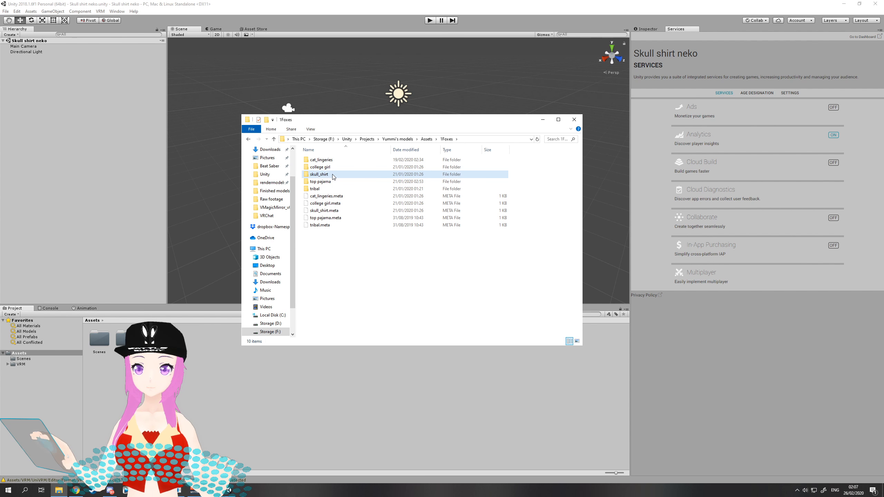
# Import the skull_shirt folder from File Explorer into the Unity project's Assets and open the imported folder
pyautogui.moveTo(332, 175); pyautogui.dragTo(229, 318)
pyautogui.click(372, 276)
pyautogui.moveTo(327, 175); pyautogui.dragTo(247, 352)
pyautogui.doubleClick(127, 339)
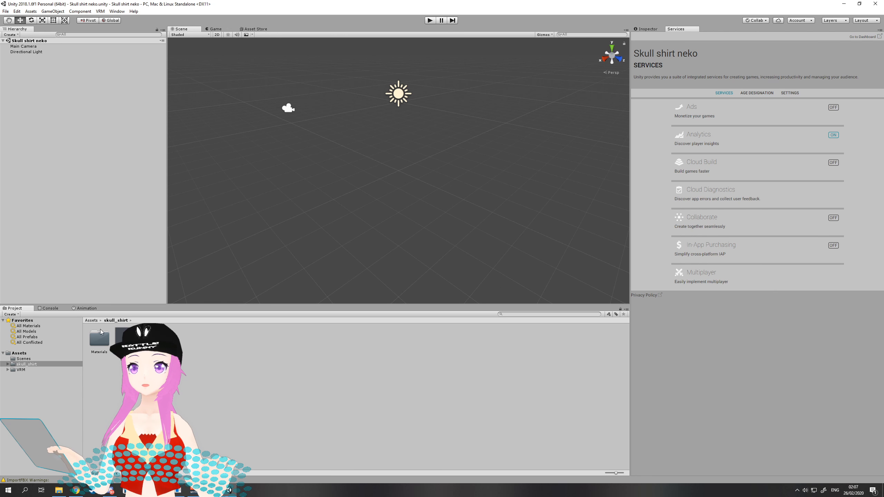
# Show the skull_shirt model's rig import settings and choose Humanoid as its animation type
pyautogui.click(649, 29)
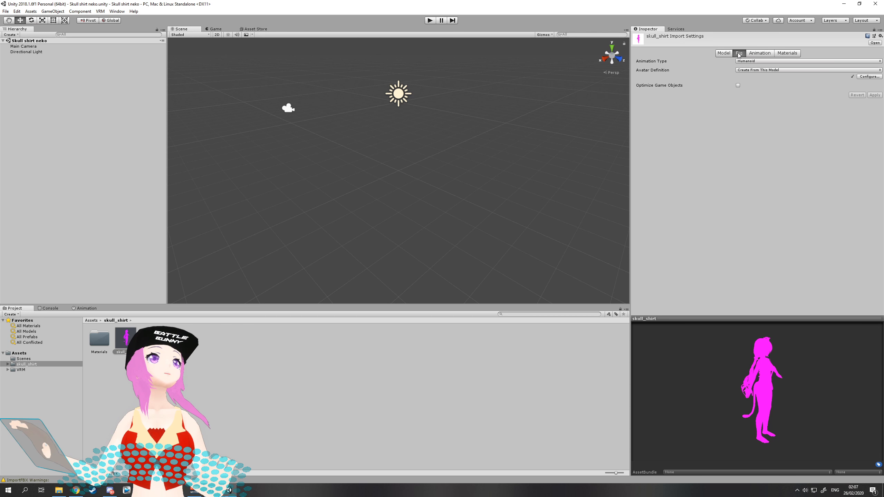
pyautogui.click(754, 62)
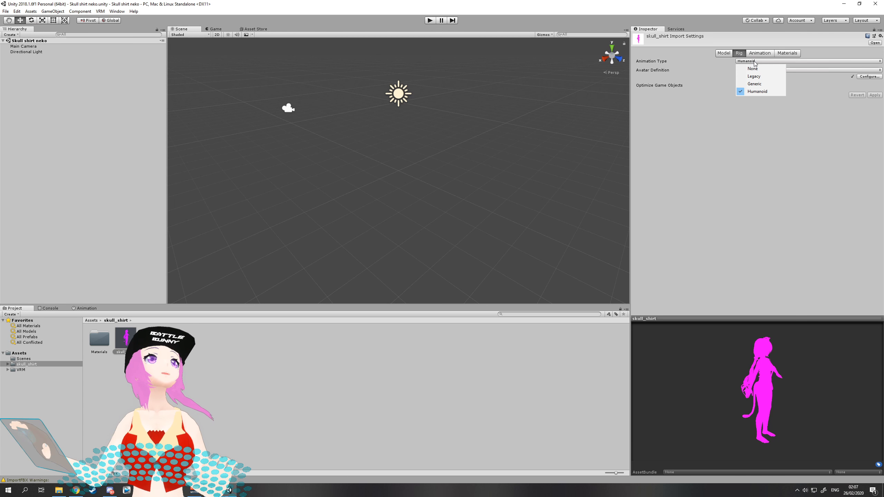
pyautogui.click(757, 92)
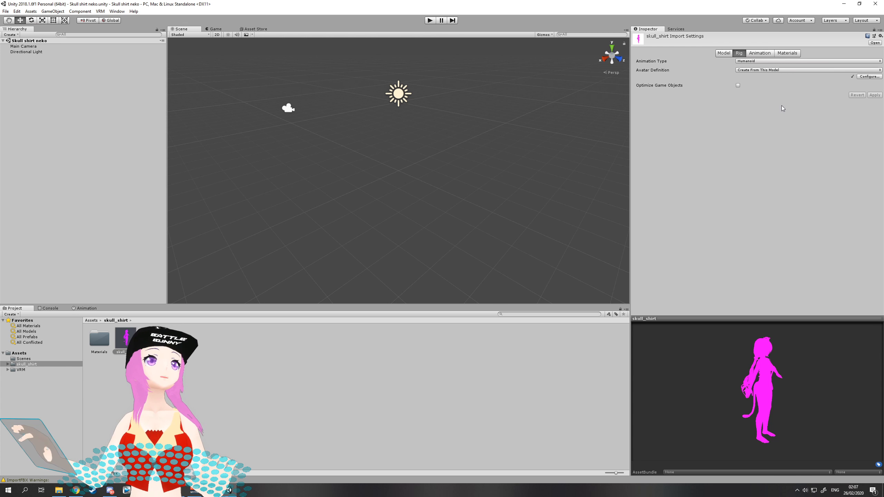
# Open the skull_shirt avatar configuration, examine the bone mapping of the body, head and both hands, and exit the configuration
pyautogui.click(868, 76)
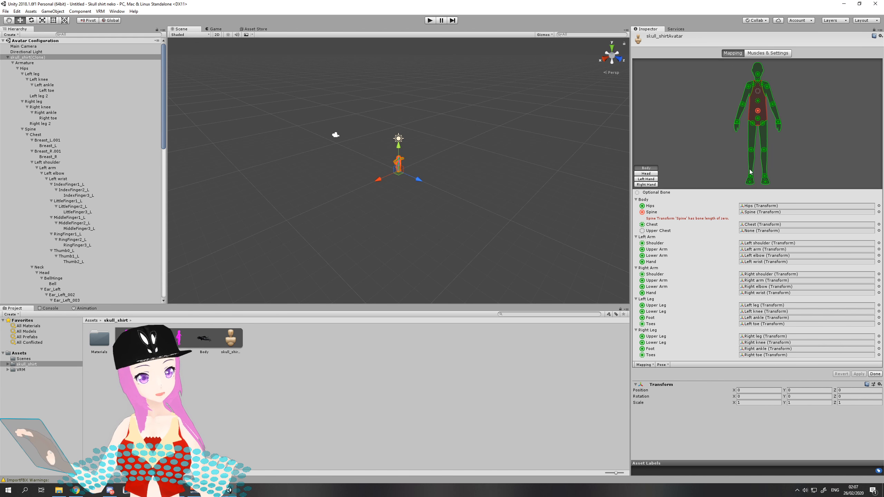
pyautogui.scroll(5, 455, 163)
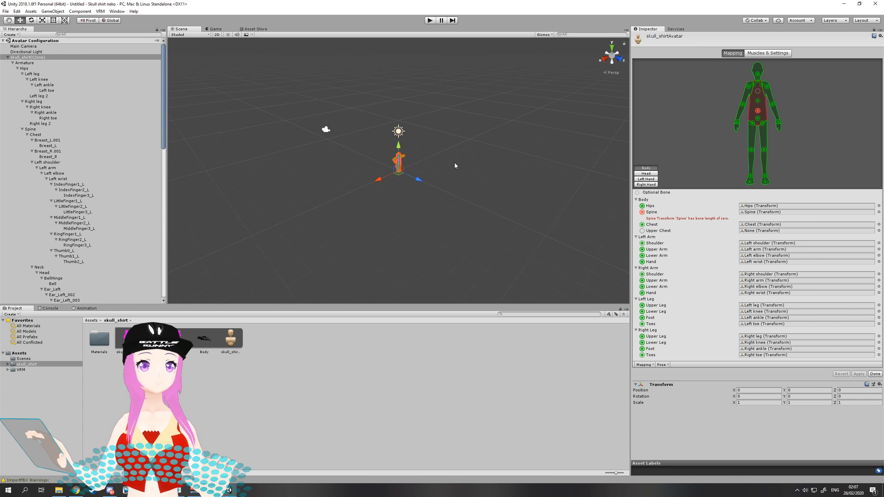
pyautogui.scroll(2, 478, 164)
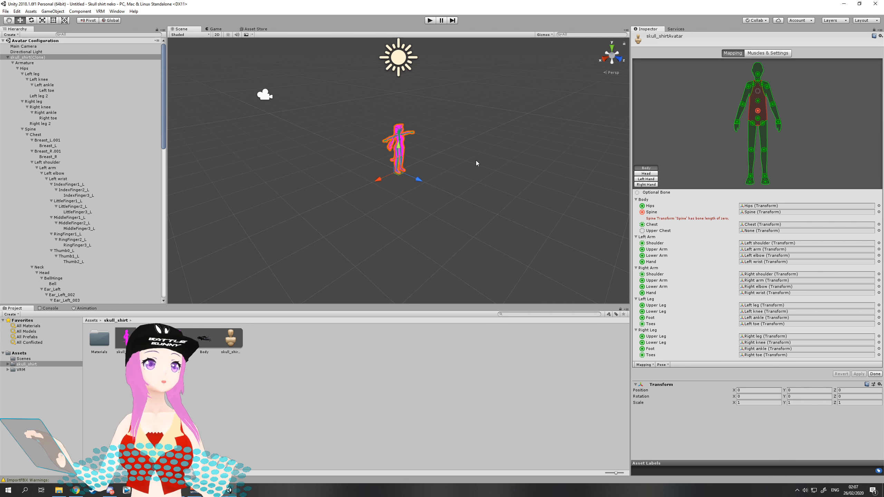
pyautogui.scroll(2, 476, 161)
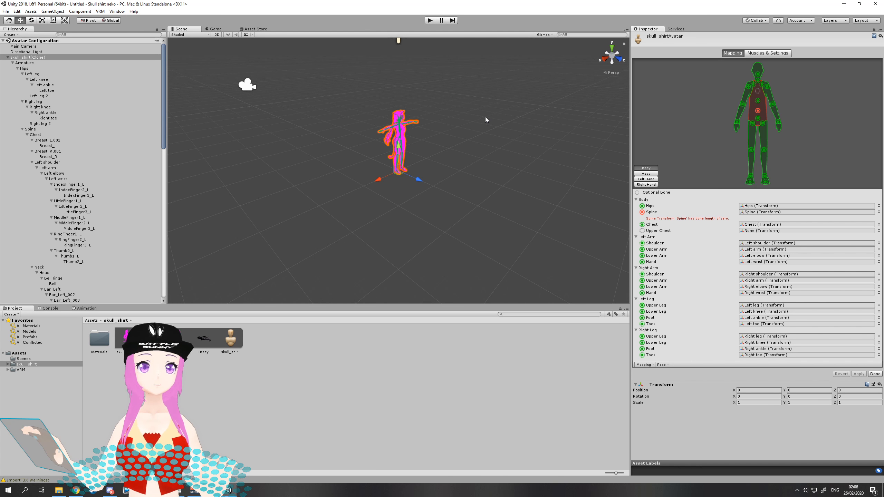
pyautogui.scroll(5, 485, 117)
pyautogui.scroll(-2, 471, 119)
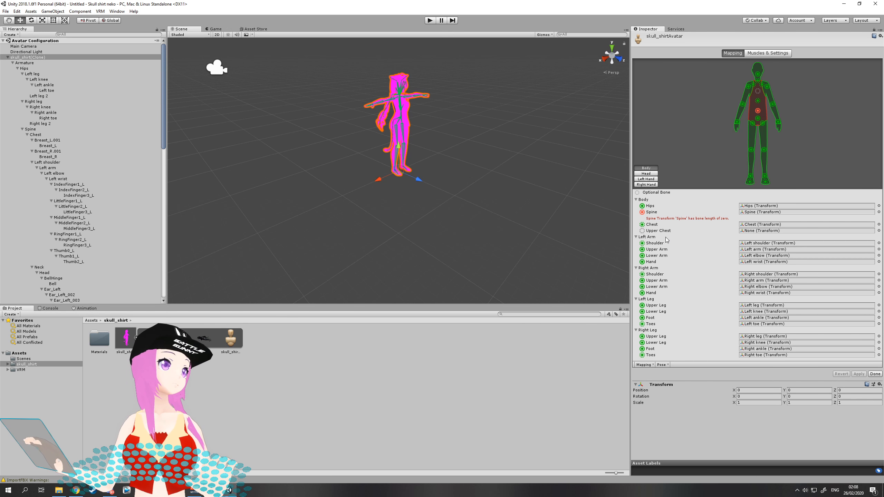
pyautogui.click(646, 173)
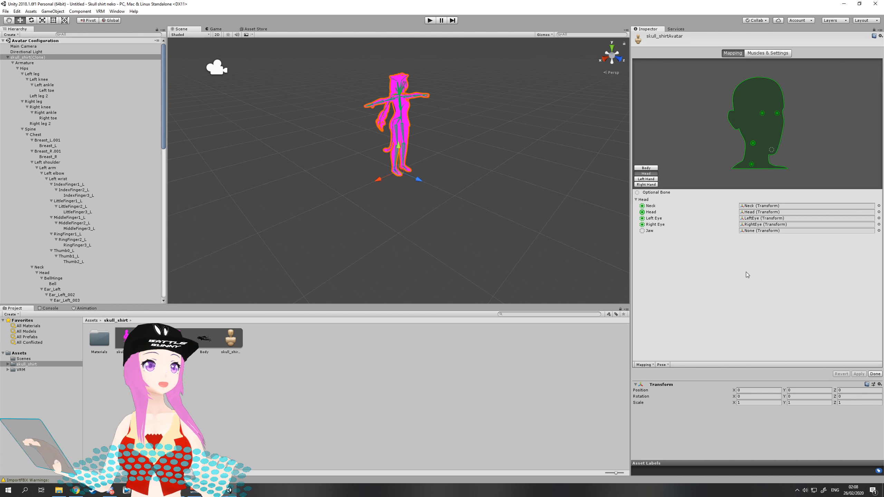
pyautogui.click(652, 180)
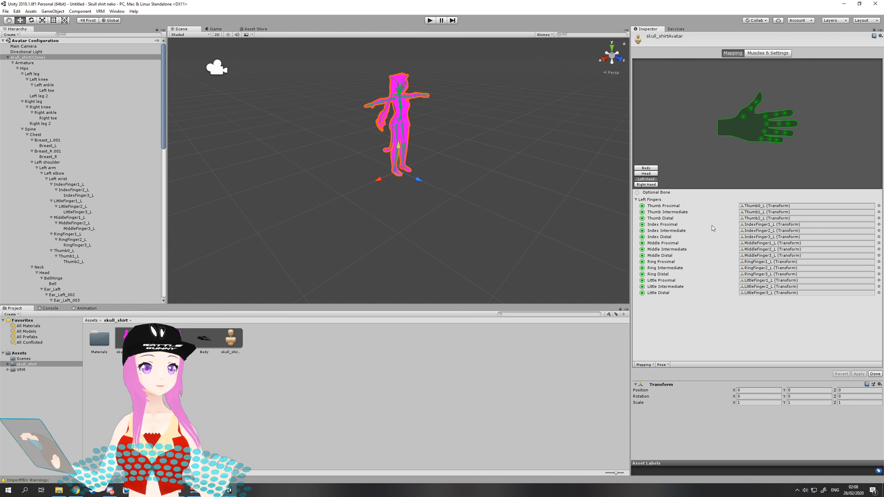
pyautogui.click(656, 184)
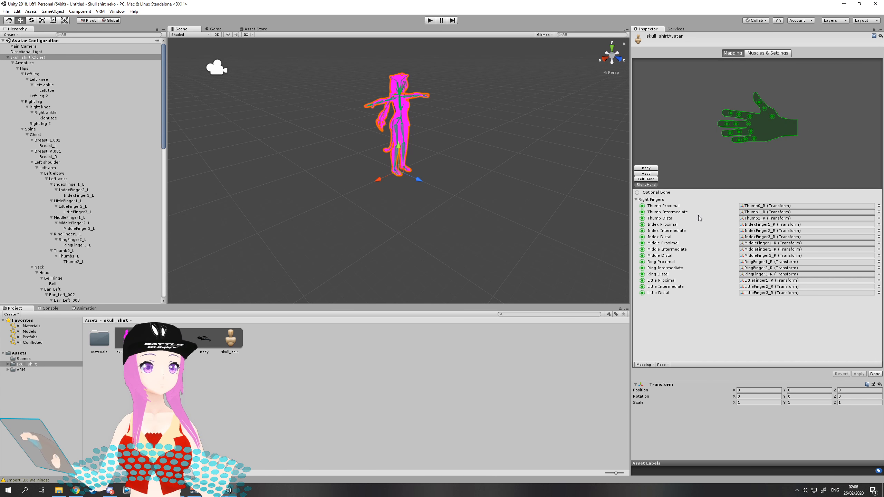
pyautogui.click(651, 167)
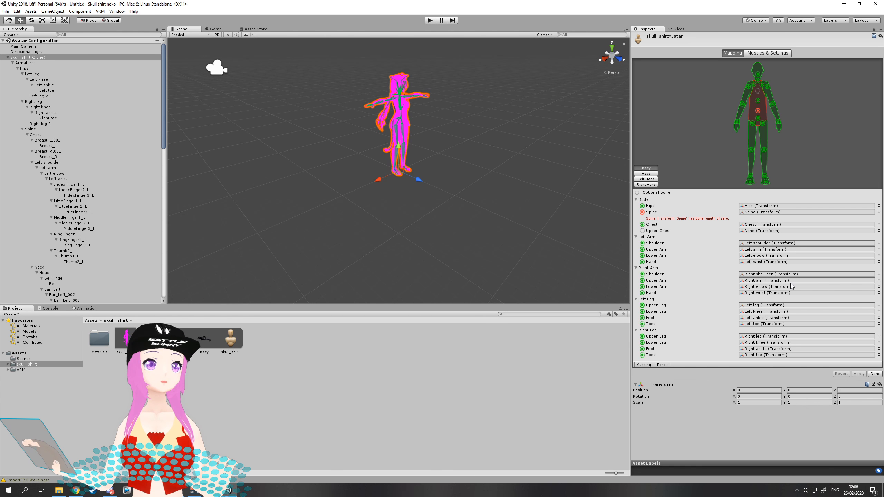
pyautogui.click(874, 374)
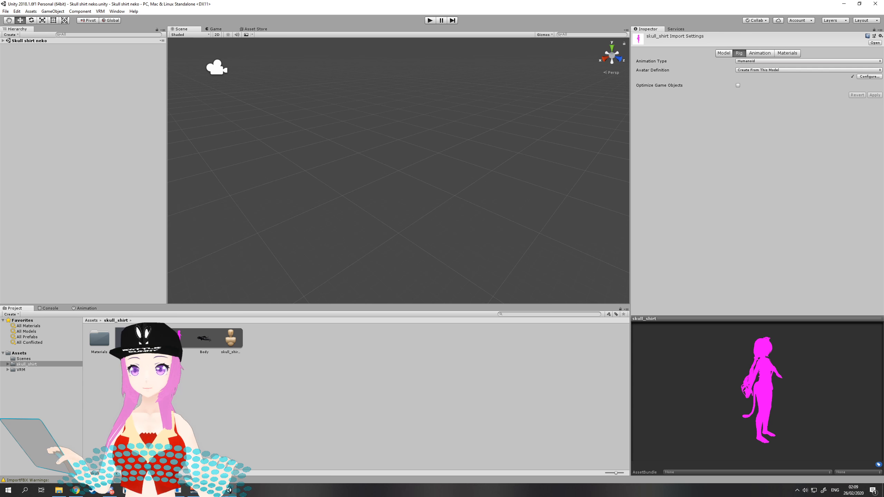
# Add the skull_shirt model to the Skull shirt neko scene and inspect it up close
pyautogui.moveTo(146, 339); pyautogui.dragTo(26, 56)
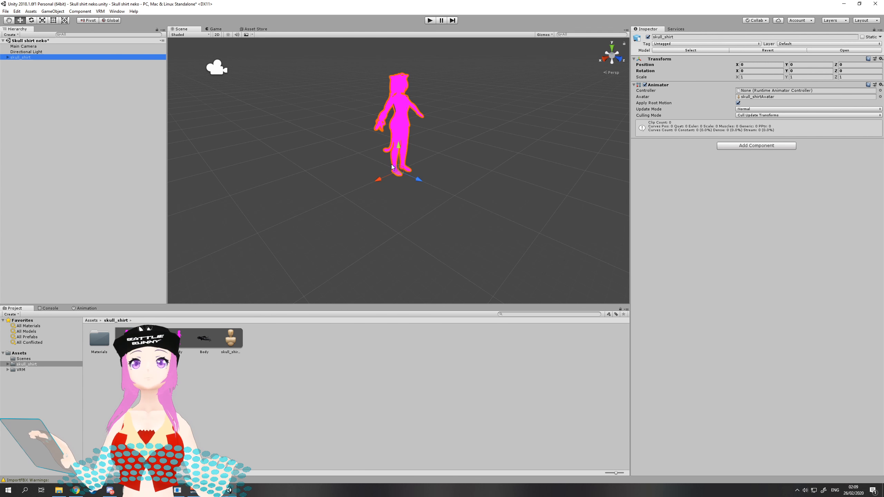
pyautogui.scroll(4, 465, 121)
pyautogui.moveTo(465, 121); pyautogui.dragTo(466, 92, button='right')
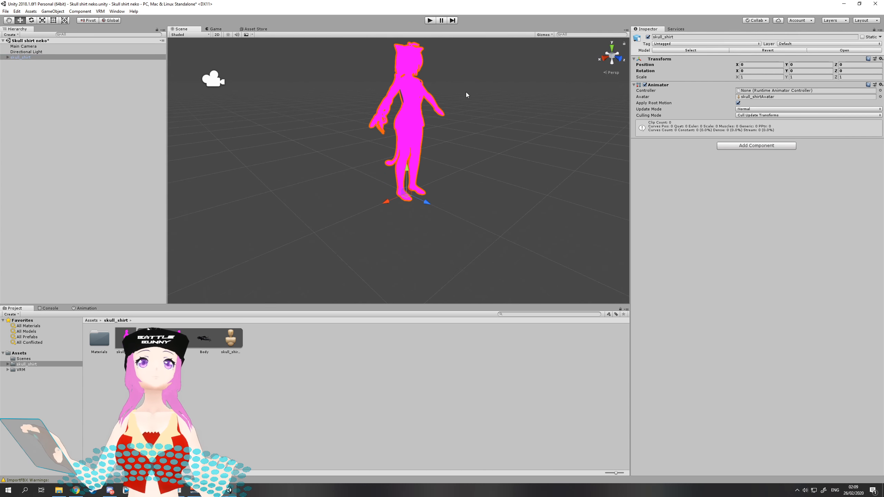
pyautogui.moveTo(466, 92); pyautogui.dragTo(460, 154, button='middle')
pyautogui.scroll(3, 457, 164)
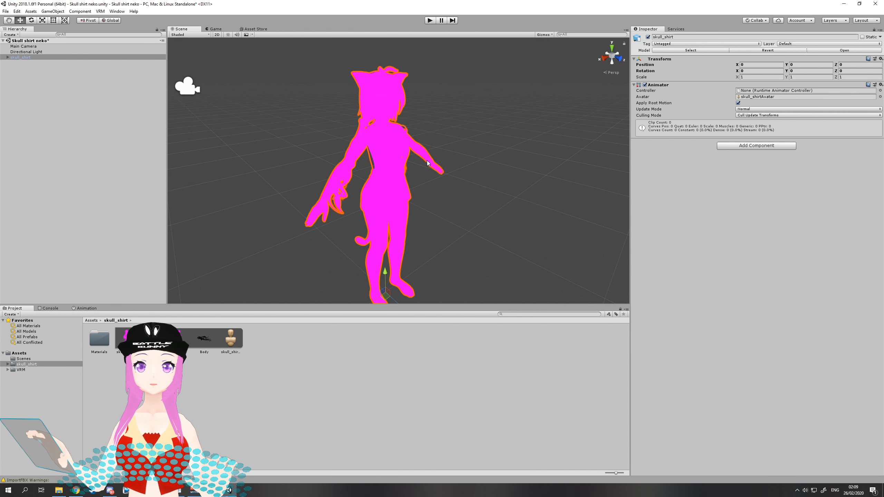
pyautogui.scroll(-2, 440, 176)
pyautogui.moveTo(439, 175); pyautogui.dragTo(445, 167, button='middle')
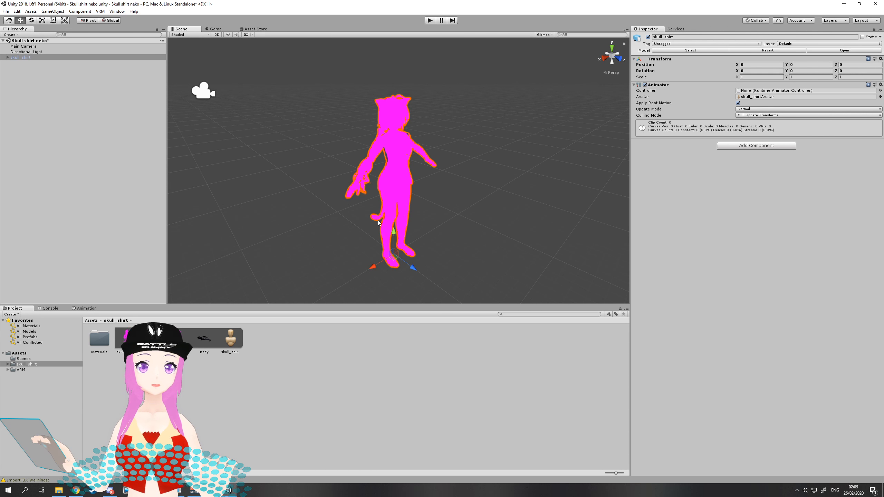
pyautogui.scroll(1, 450, 207)
pyautogui.moveTo(450, 207); pyautogui.dragTo(408, 198, button='middle')
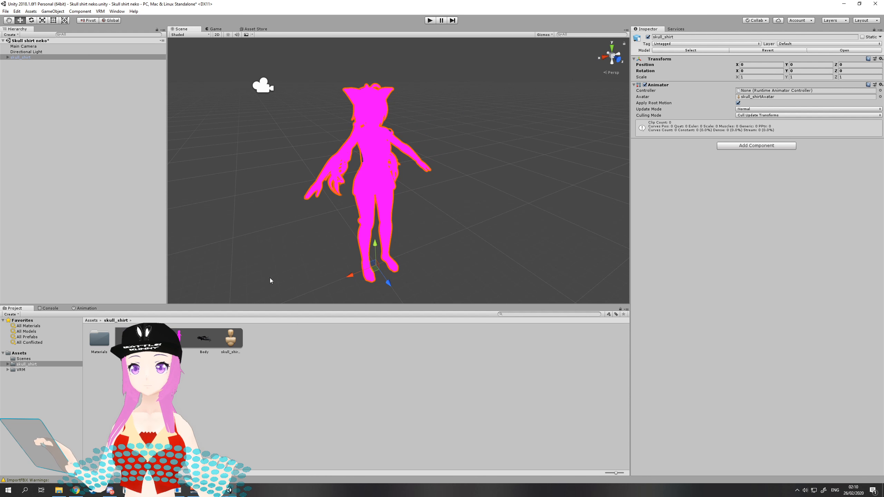
# Disable Import Materials for the skull_shirt model and apply the changed import settings
pyautogui.click(104, 343)
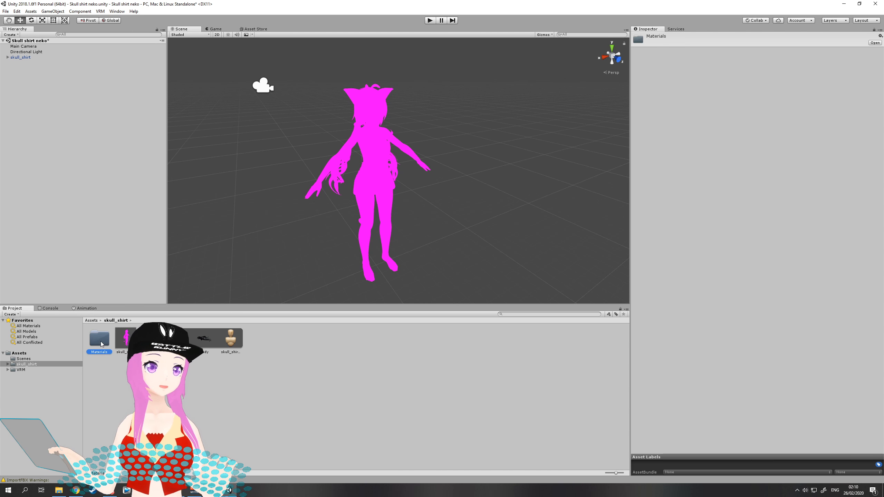
pyautogui.click(122, 345)
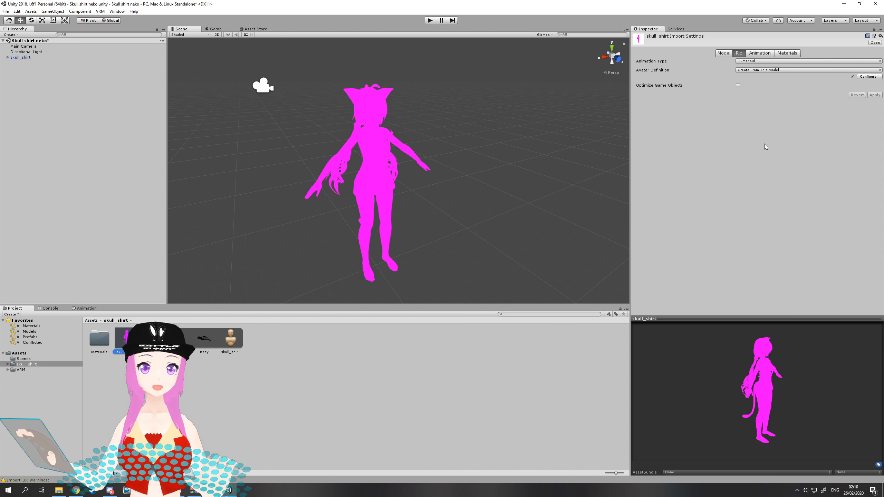
pyautogui.click(785, 54)
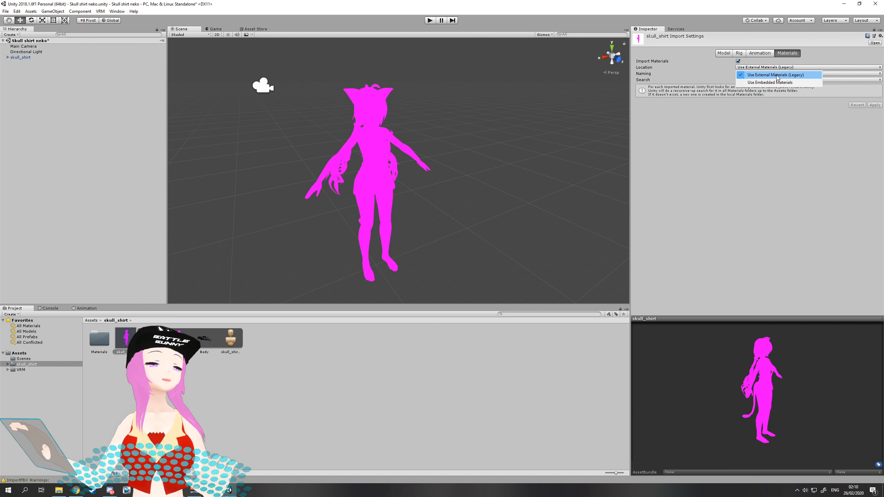
pyautogui.click(795, 77)
pyautogui.click(738, 61)
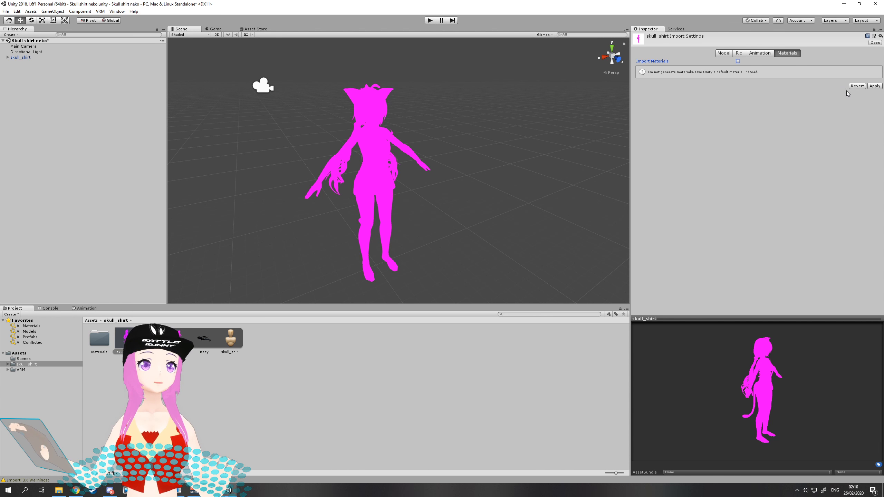
pyautogui.click(739, 53)
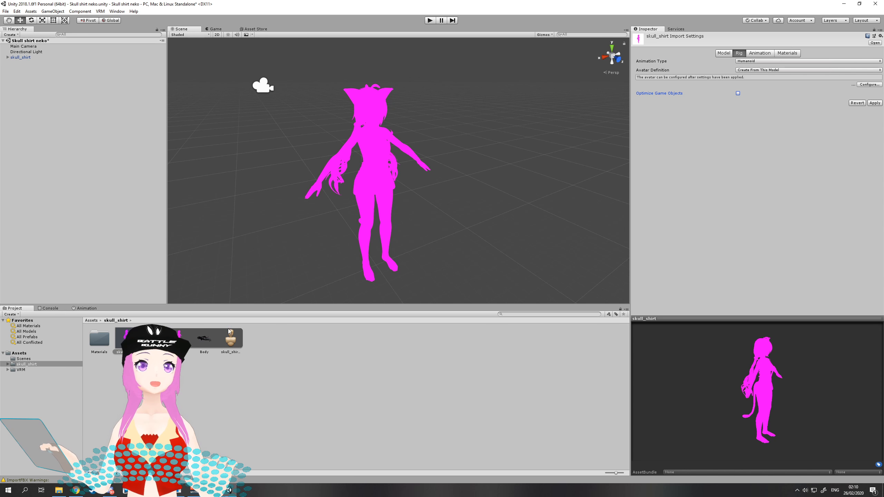
pyautogui.click(100, 340)
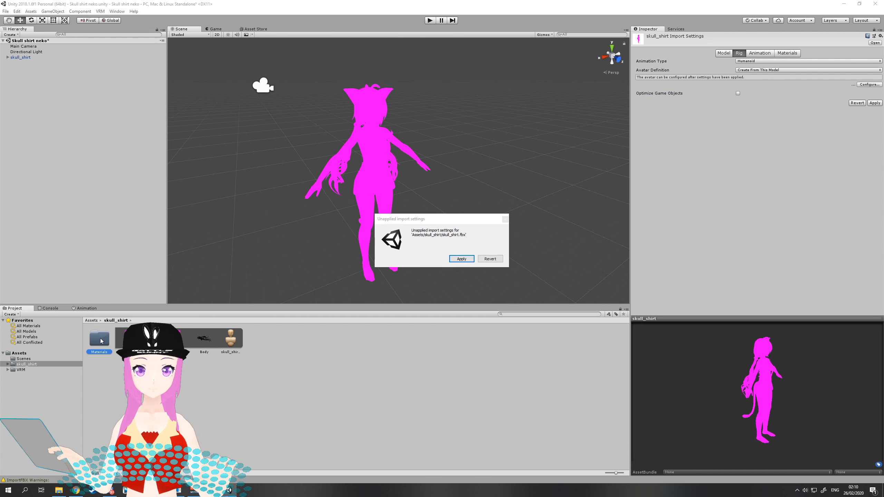
pyautogui.click(464, 259)
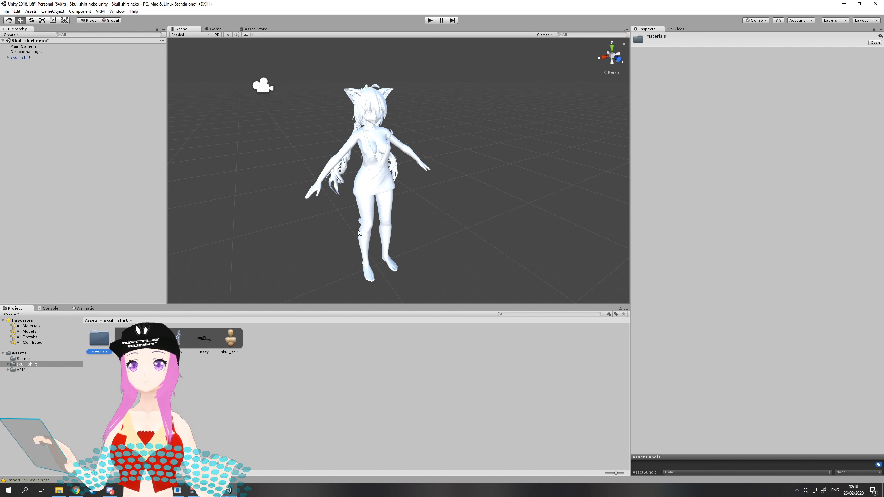
# Inspect the skull_shirt model in the scene and open its Materials folder to view the materials and textures
pyautogui.click(380, 193)
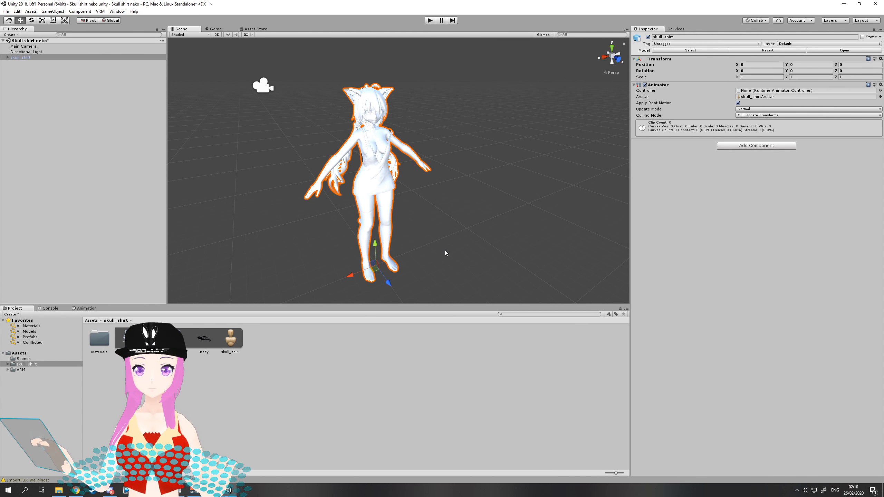
pyautogui.moveTo(449, 216); pyautogui.dragTo(478, 204, button='middle')
pyautogui.scroll(5, 479, 201)
pyautogui.scroll(-4, 482, 198)
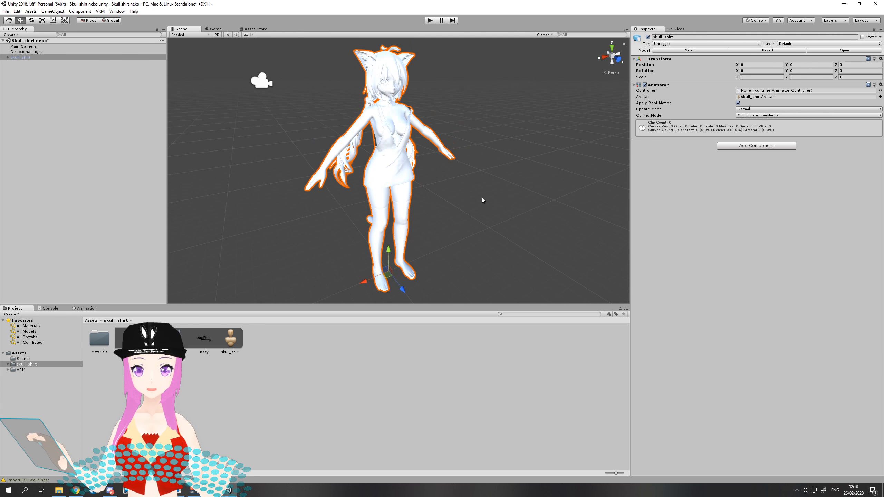
pyautogui.moveTo(483, 198); pyautogui.dragTo(475, 189, button='right')
pyautogui.scroll(-2, 475, 190)
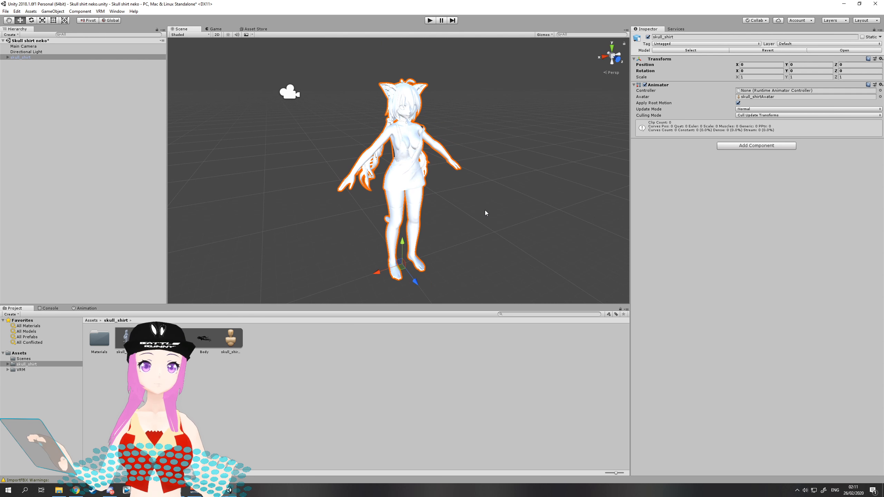
pyautogui.doubleClick(99, 338)
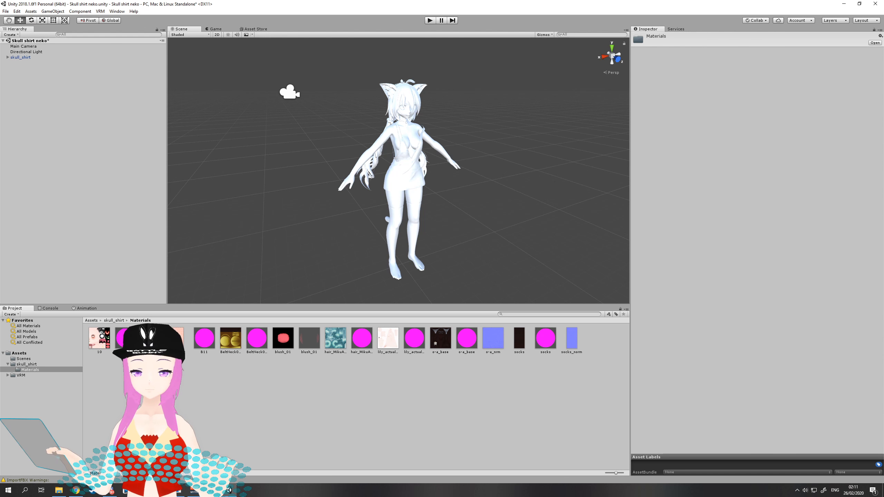
pyautogui.click(125, 338)
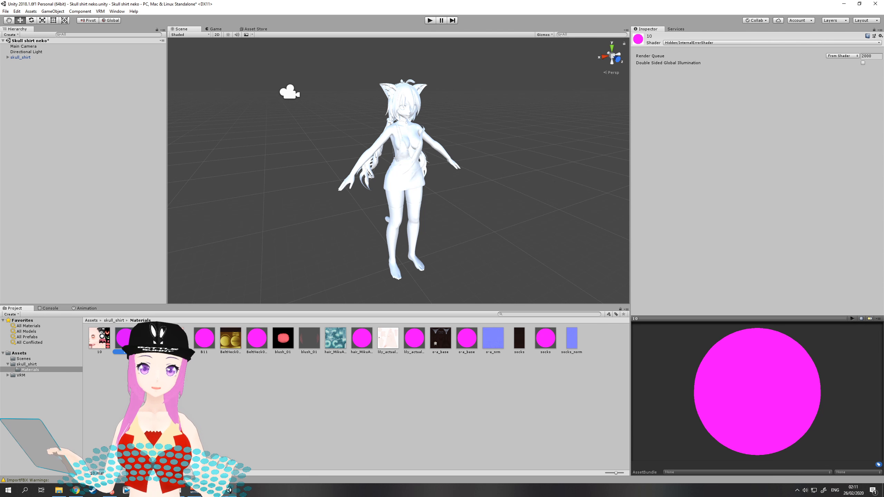
pyautogui.keyDown('ctrl'); pyautogui.click(208, 346); pyautogui.keyUp('ctrl')
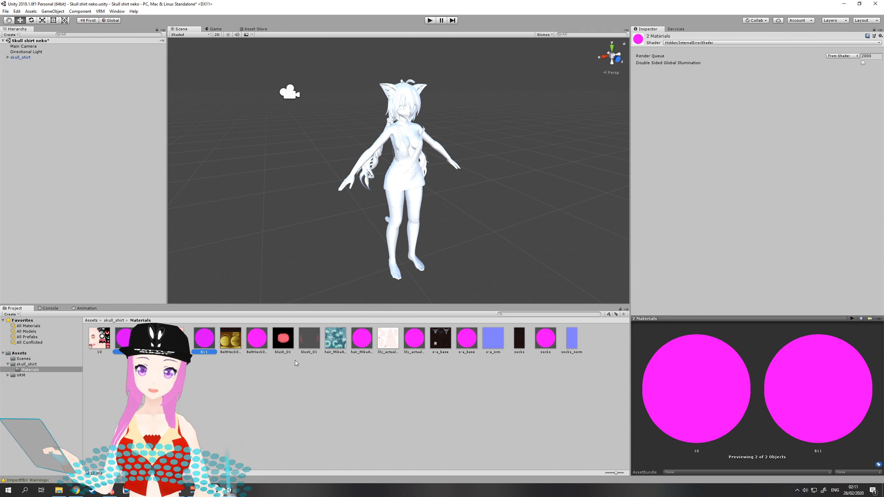
pyautogui.keyDown('ctrl'); pyautogui.click(257, 344); pyautogui.keyUp('ctrl')
pyautogui.keyDown('ctrl'); pyautogui.click(363, 342); pyautogui.keyUp('ctrl')
pyautogui.keyDown('ctrl'); pyautogui.click(408, 369); pyautogui.keyUp('ctrl')
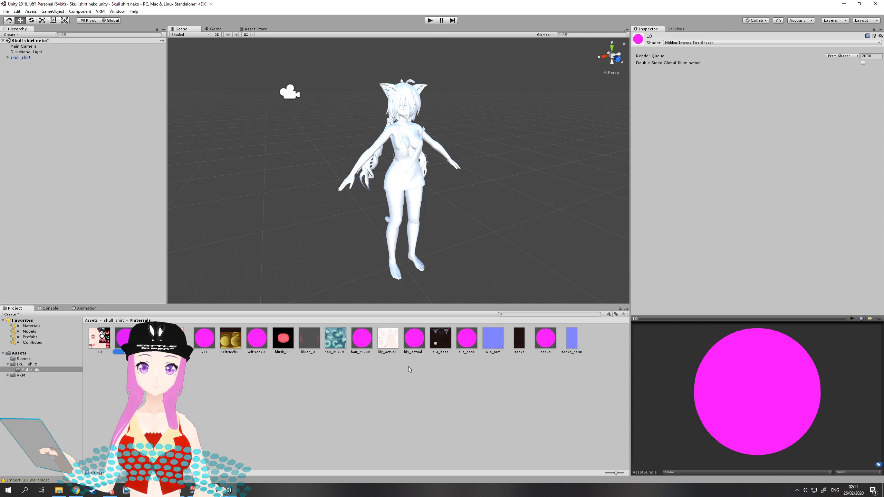
pyautogui.click(478, 382)
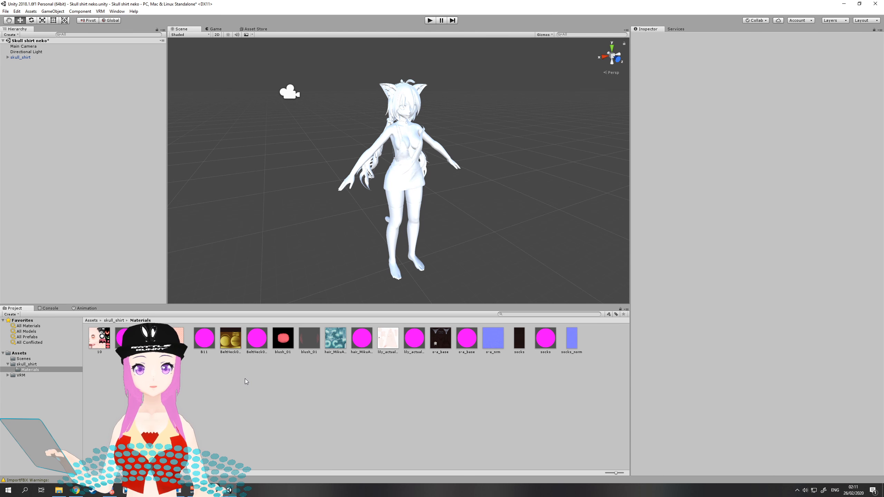
# Assign the VRM/MToon shader to the materials 10, B11, hair_MikuAp_2, lily_actual_2k, o-a_base and socks together
pyautogui.click(124, 338)
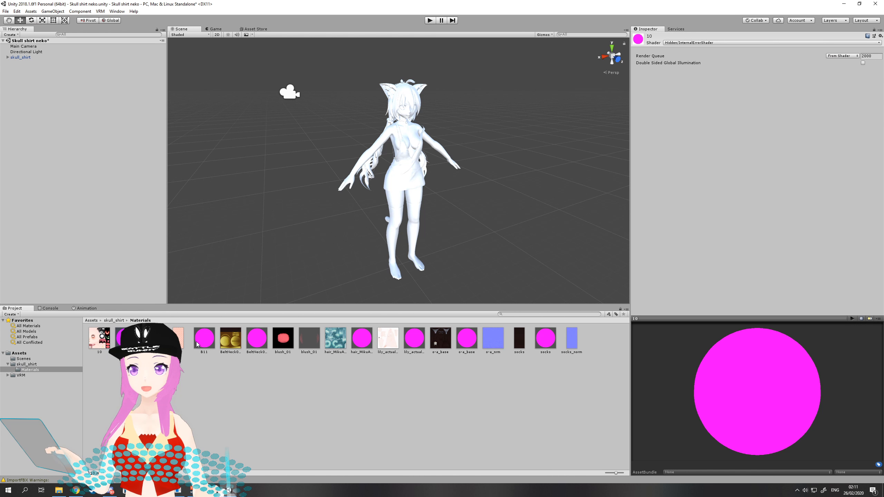
pyautogui.keyDown('ctrl'); pyautogui.click(205, 338); pyautogui.keyUp('ctrl')
pyautogui.keyDown('ctrl'); pyautogui.click(362, 338); pyautogui.keyUp('ctrl')
pyautogui.keyDown('ctrl'); pyautogui.click(414, 339); pyautogui.keyUp('ctrl')
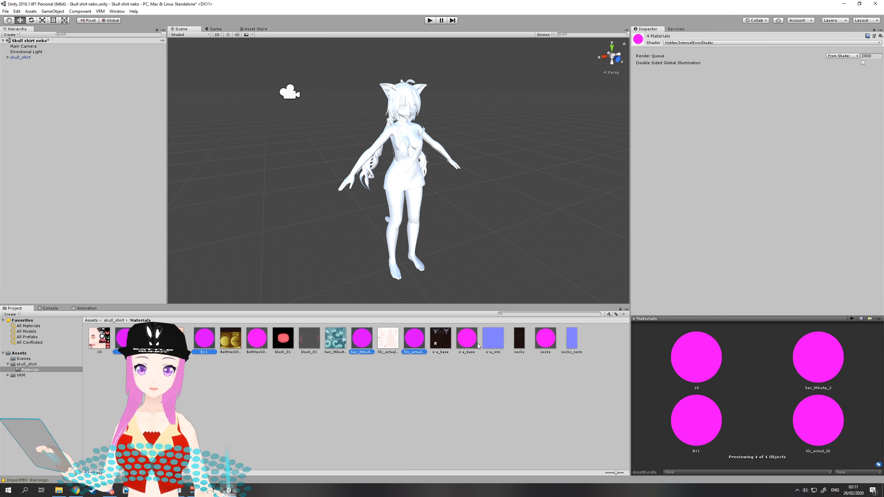
pyautogui.keyDown('ctrl'); pyautogui.click(467, 339); pyautogui.keyUp('ctrl')
pyautogui.keyDown('ctrl'); pyautogui.click(548, 348); pyautogui.keyUp('ctrl')
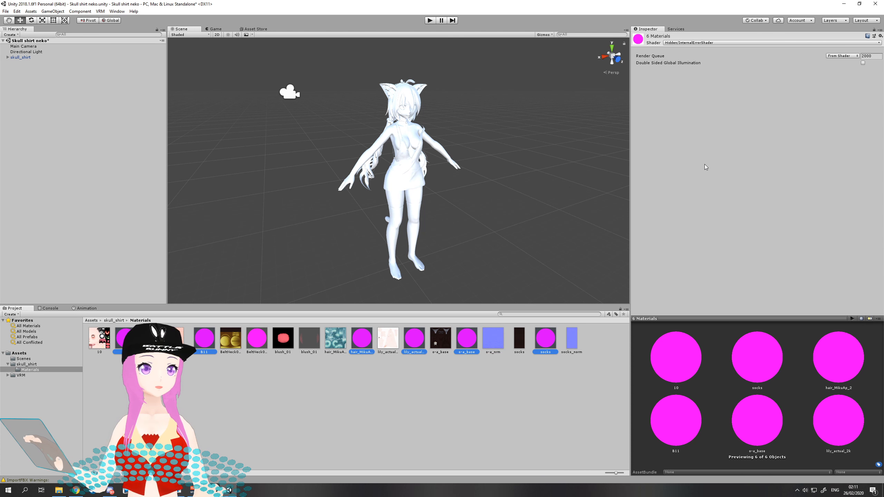
pyautogui.click(706, 42)
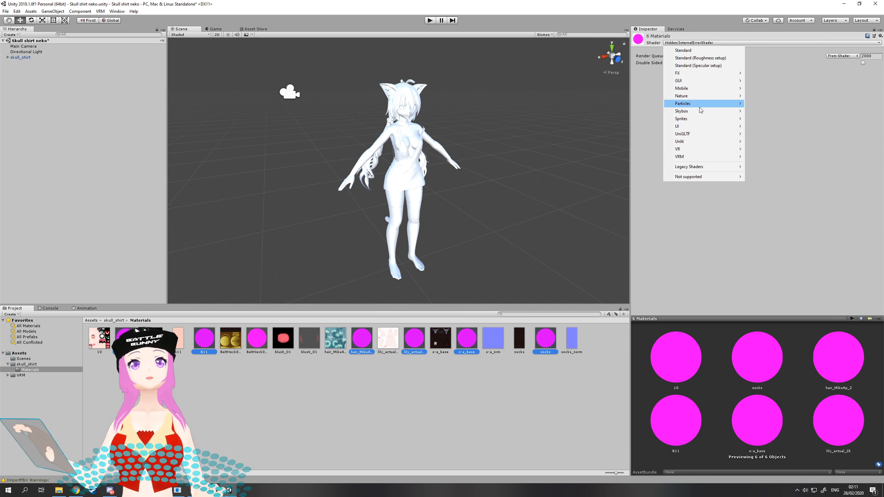
pyautogui.moveTo(700, 112)
pyautogui.moveTo(700, 157)
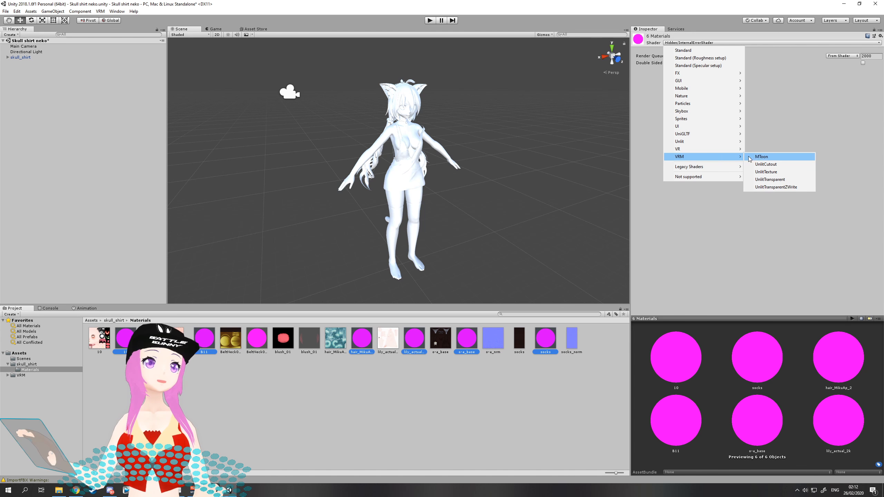
pyautogui.click(764, 158)
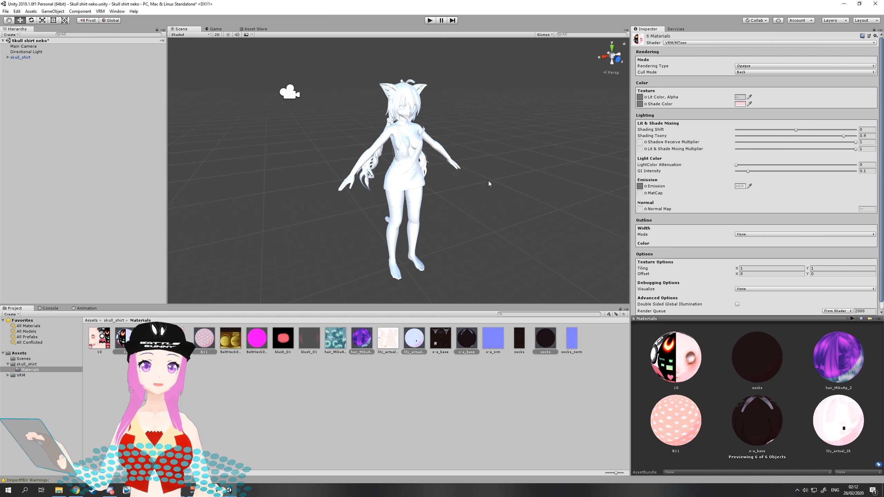
# Inspect the untextured skull_shirt model from the front, from the full figure to the head and upper body
pyautogui.moveTo(511, 149); pyautogui.dragTo(489, 157, button='right')
pyautogui.scroll(4, 519, 147)
pyautogui.scroll(-2, 521, 146)
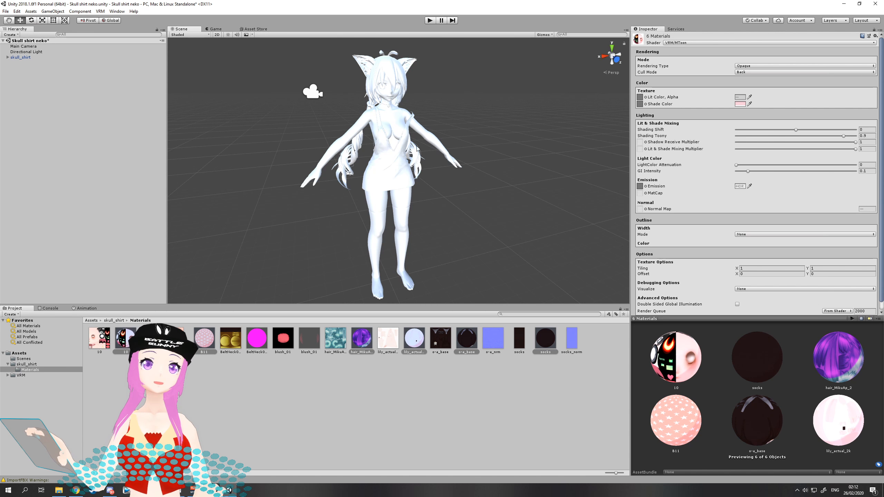
pyautogui.moveTo(455, 141); pyautogui.dragTo(435, 113, button='right')
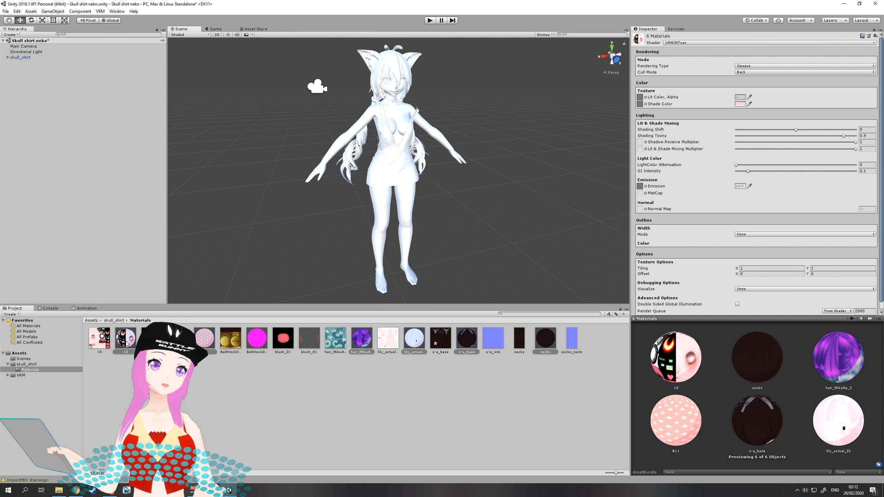
pyautogui.scroll(5, 351, 156)
pyautogui.scroll(-4, 372, 149)
pyautogui.moveTo(383, 149); pyautogui.dragTo(380, 127, button='right')
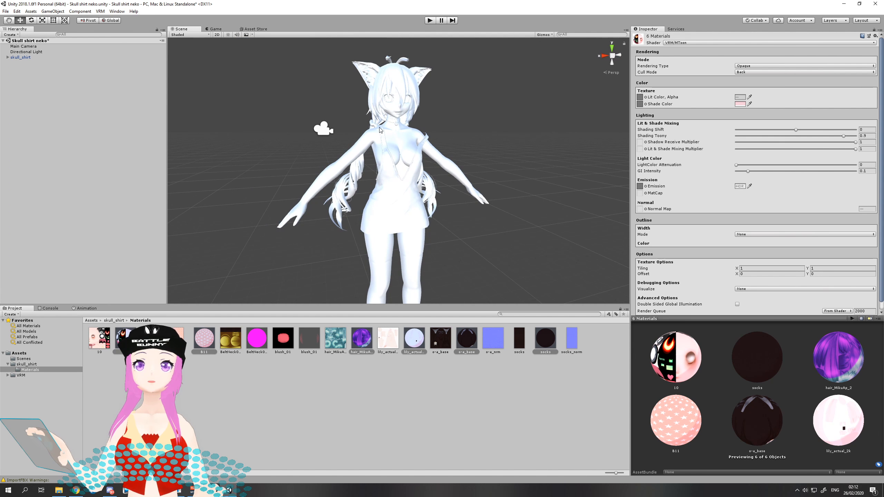
pyautogui.scroll(2, 380, 128)
pyautogui.moveTo(379, 130); pyautogui.dragTo(388, 161, button='middle')
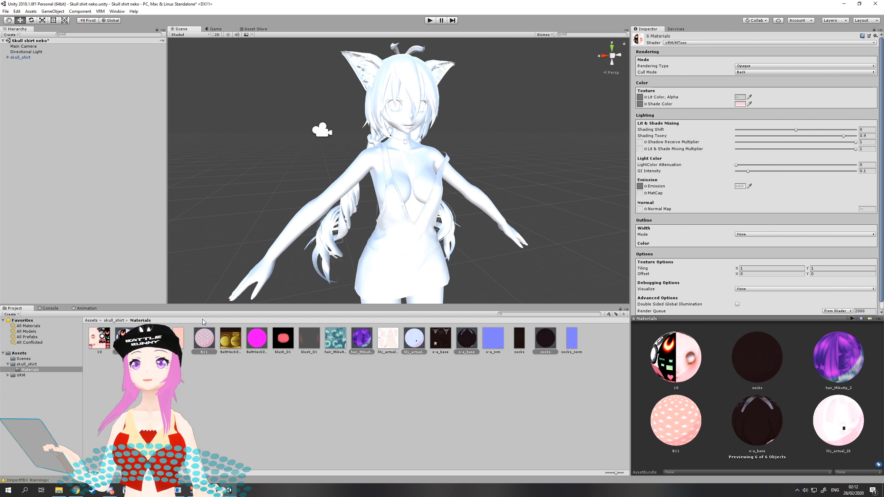
# Apply material 10 to the model's face and material B11 to its hair ties
pyautogui.click(125, 339)
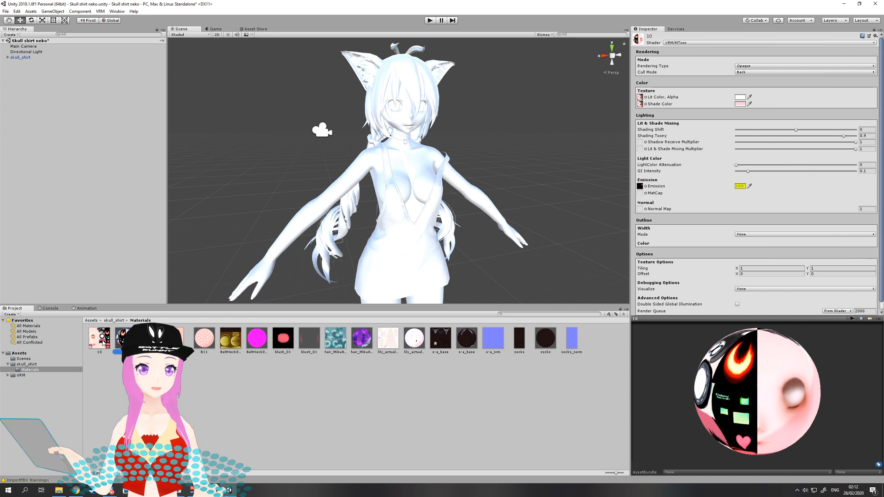
pyautogui.moveTo(99, 338); pyautogui.dragTo(405, 127)
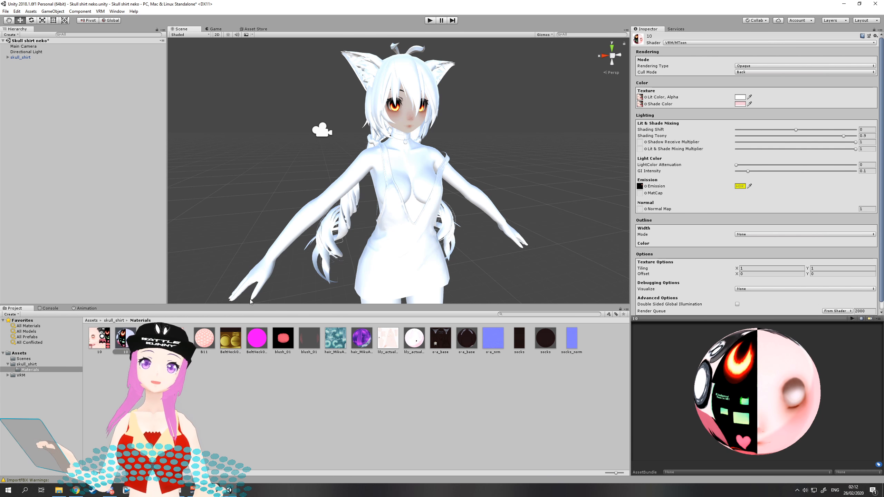
pyautogui.moveTo(124, 339); pyautogui.dragTo(406, 115)
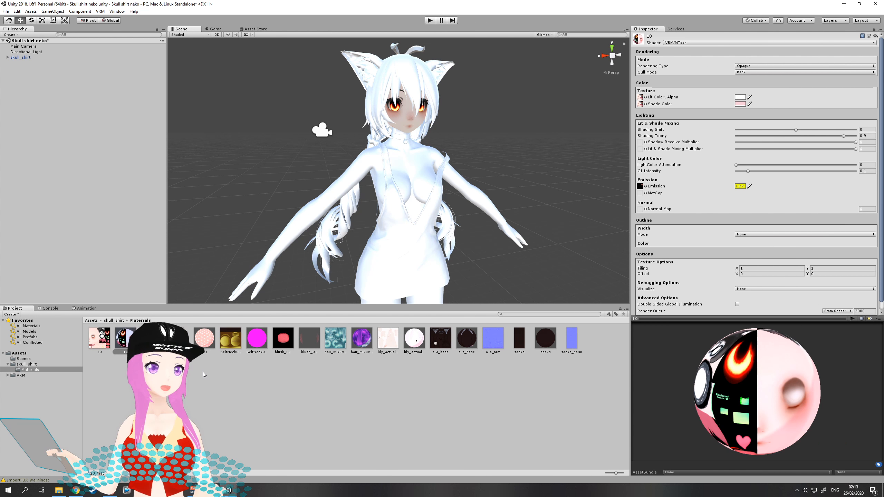
pyautogui.moveTo(204, 339); pyautogui.dragTo(372, 144)
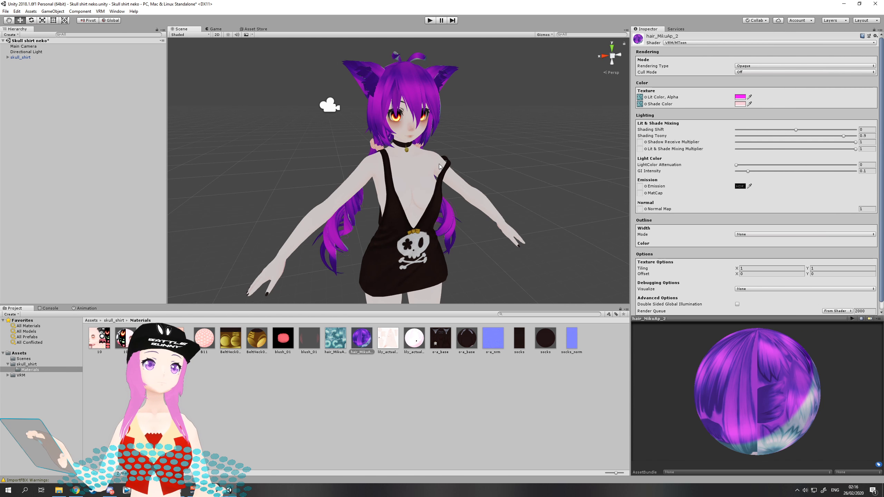
# Examine the textured model's hair, face, skull shirt and socks from several angles and distances
pyautogui.keyDown('alt'); pyautogui.moveTo(439, 164); pyautogui.dragTo(330, 156); pyautogui.keyUp('alt')
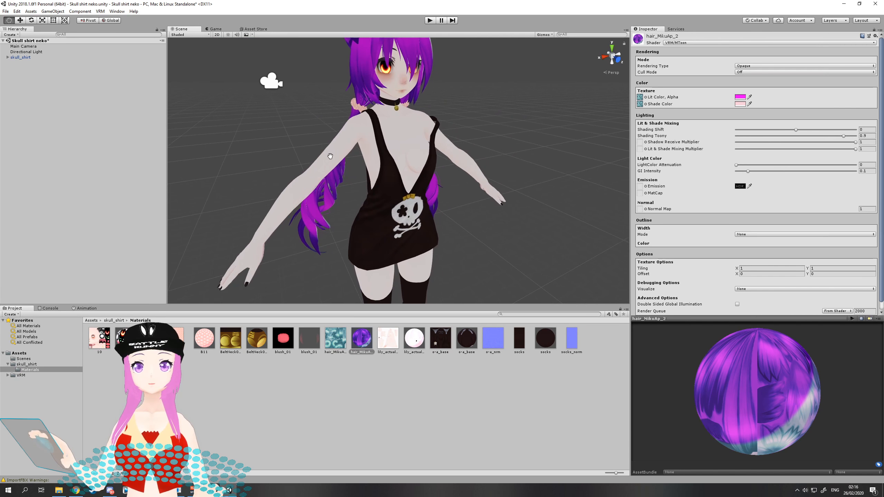
pyautogui.moveTo(469, 155); pyautogui.dragTo(447, 159, button='right')
pyautogui.scroll(-5, 447, 157)
pyautogui.keyDown('alt'); pyautogui.moveTo(447, 159); pyautogui.dragTo(424, 145); pyautogui.keyUp('alt')
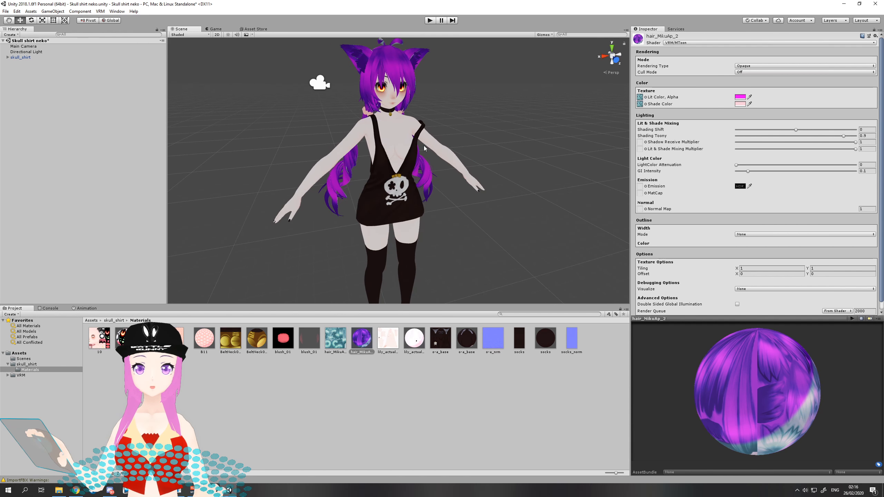
pyautogui.moveTo(424, 146); pyautogui.dragTo(418, 137, button='right')
pyautogui.scroll(1, 421, 136)
pyautogui.scroll(-1, 422, 138)
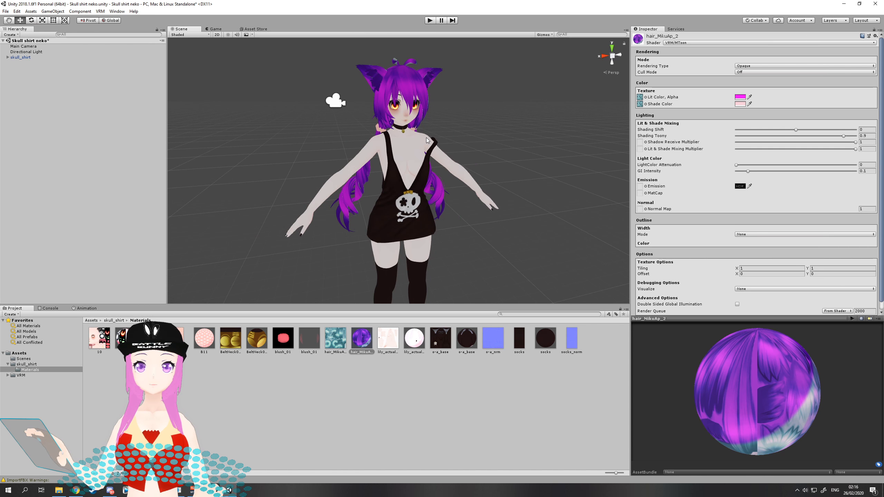
pyautogui.moveTo(427, 138); pyautogui.dragTo(421, 147, button='middle')
pyautogui.scroll(1, 423, 148)
pyautogui.scroll(-1, 423, 148)
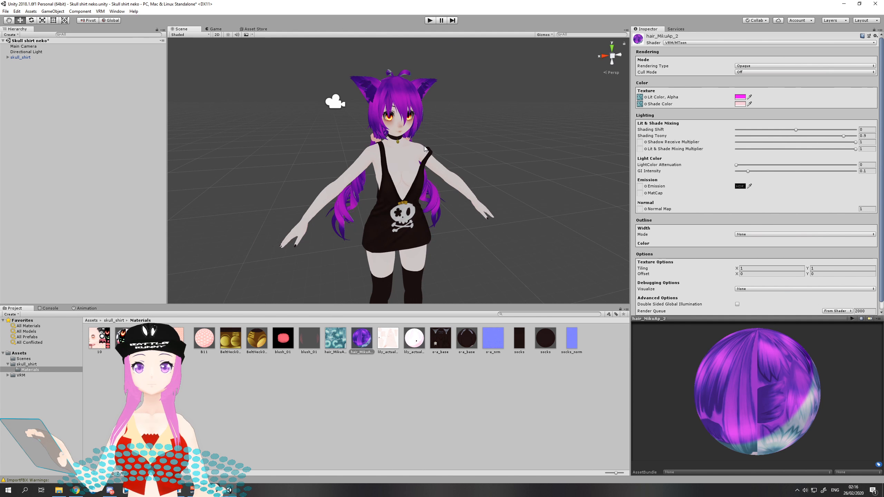
pyautogui.moveTo(424, 148); pyautogui.dragTo(421, 147, button='right')
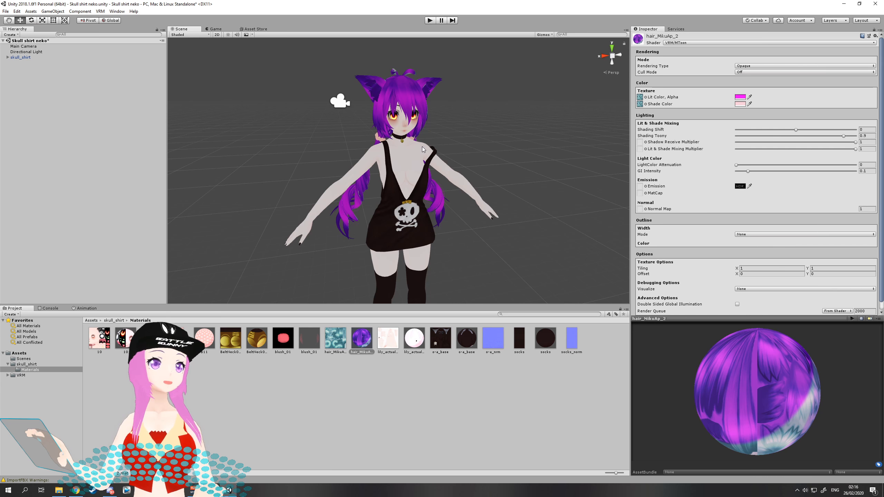
pyautogui.scroll(2, 432, 159)
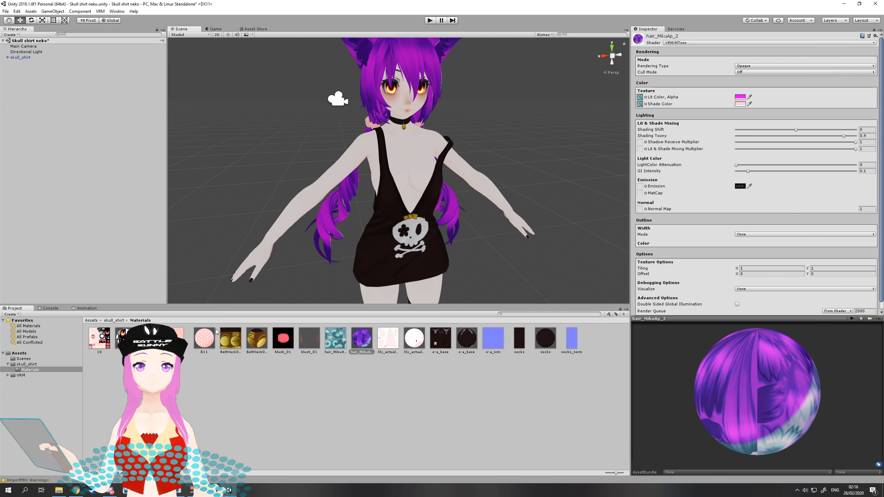
# Set Cull Mode to Back for the materials 10, B11, hair_MikuAp_2, lily_actual_2k, o-a_base and socks
pyautogui.click(125, 339)
pyautogui.keyDown('ctrl'); pyautogui.click(204, 343); pyautogui.keyUp('ctrl')
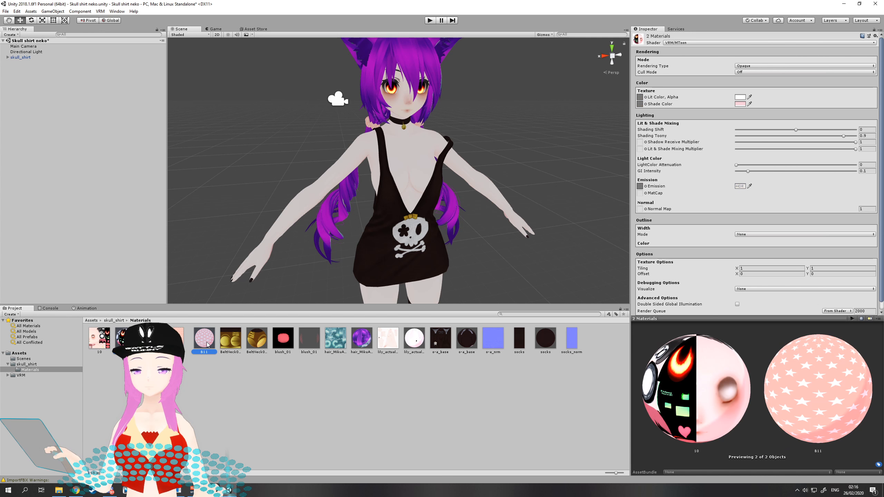
pyautogui.keyDown('ctrl'); pyautogui.click(359, 339); pyautogui.keyUp('ctrl')
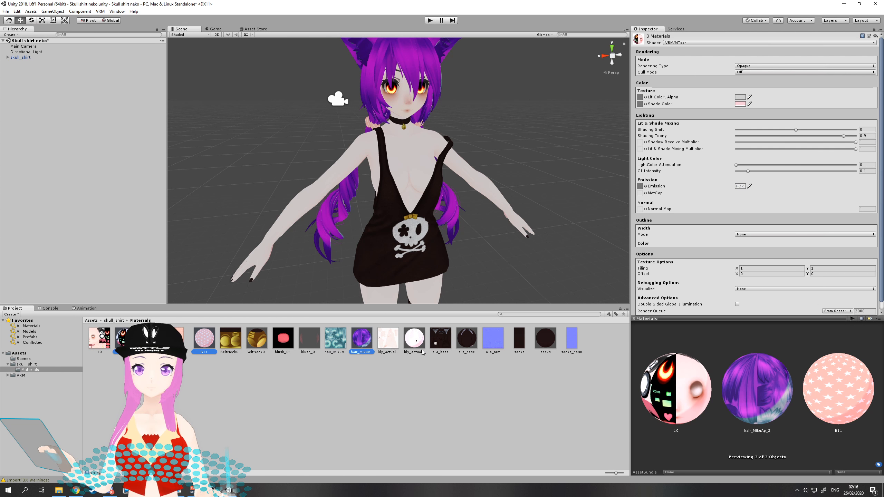
pyautogui.keyDown('ctrl'); pyautogui.click(419, 343); pyautogui.keyUp('ctrl')
pyautogui.keyDown('ctrl'); pyautogui.click(468, 343); pyautogui.keyUp('ctrl')
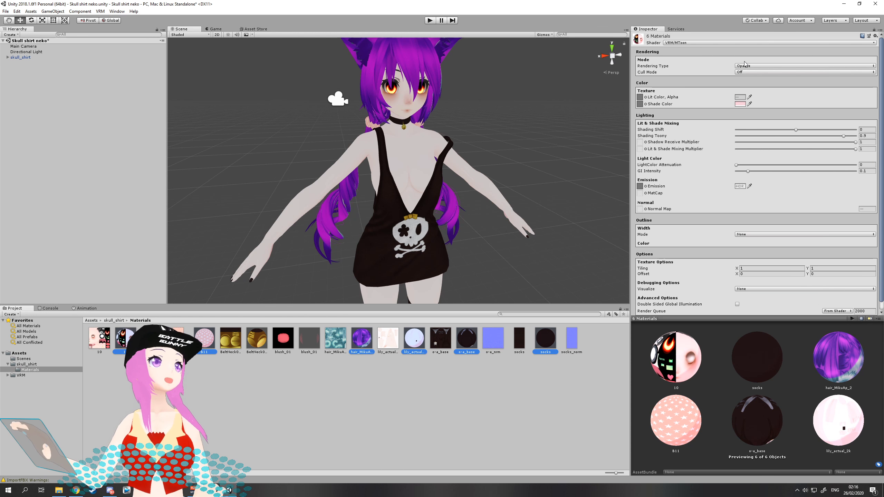
pyautogui.click(753, 72)
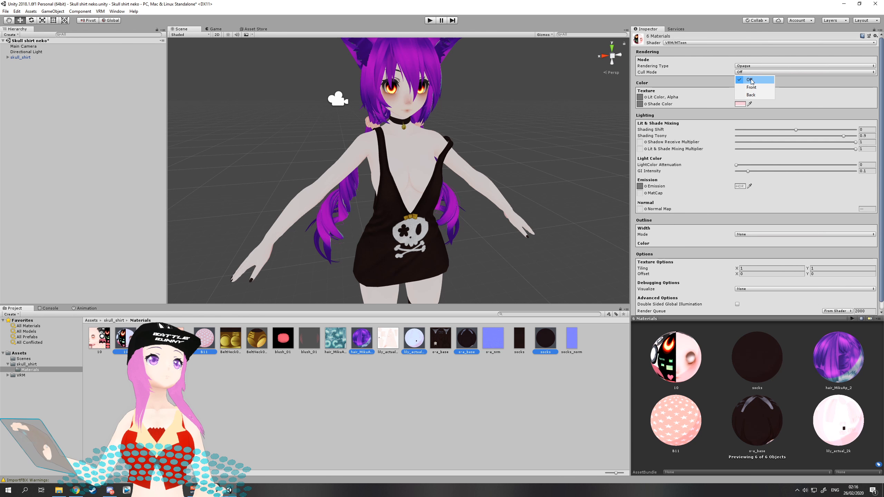
pyautogui.click(755, 94)
# Examine how the shirt's shoulder straps and side openings render with back-face culling, from the front and the side
pyautogui.scroll(3, 488, 145)
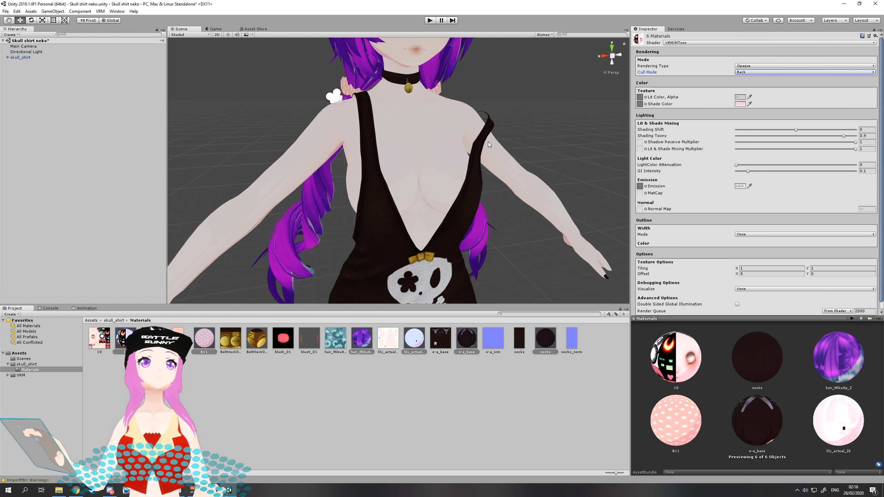
pyautogui.moveTo(506, 130); pyautogui.dragTo(529, 127, button='right')
pyautogui.moveTo(529, 128); pyautogui.dragTo(538, 172, button='middle')
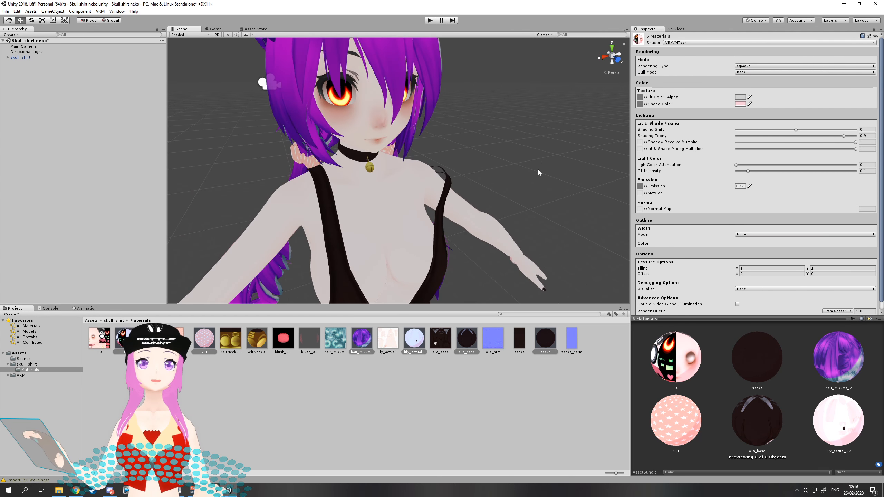
pyautogui.scroll(5, 442, 170)
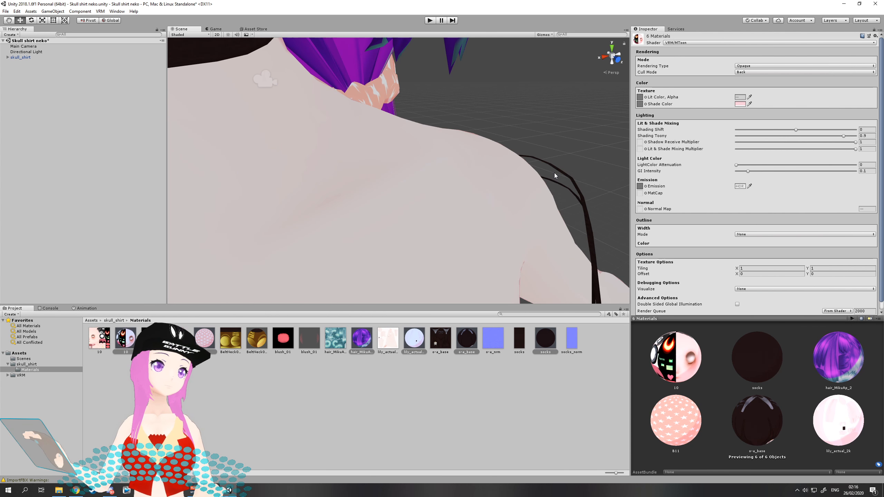
pyautogui.scroll(-5, 555, 170)
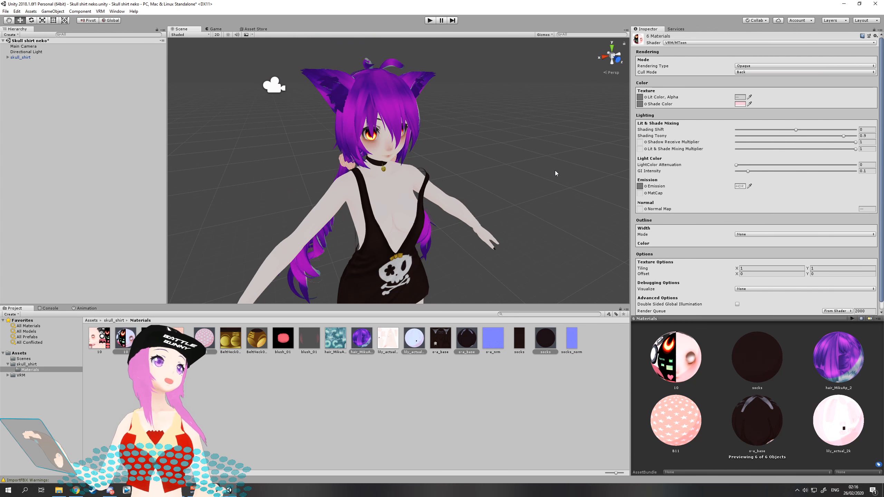
pyautogui.keyDown('alt'); pyautogui.moveTo(546, 165); pyautogui.dragTo(509, 162); pyautogui.keyUp('alt')
pyautogui.scroll(-4, 519, 163)
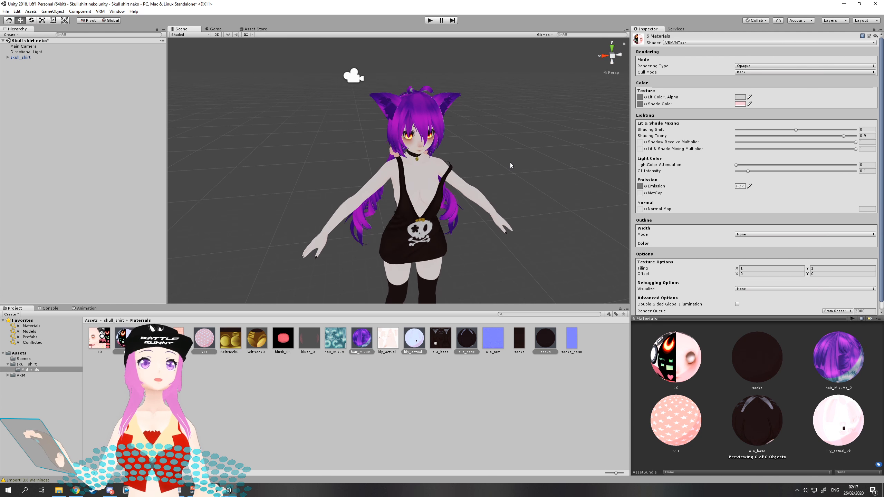
pyautogui.moveTo(517, 165); pyautogui.dragTo(516, 138, button='middle')
pyautogui.moveTo(518, 136); pyautogui.dragTo(467, 132, button='right')
pyautogui.moveTo(467, 131); pyautogui.dragTo(342, 124, button='middle')
pyautogui.moveTo(418, 126); pyautogui.dragTo(379, 121, button='right')
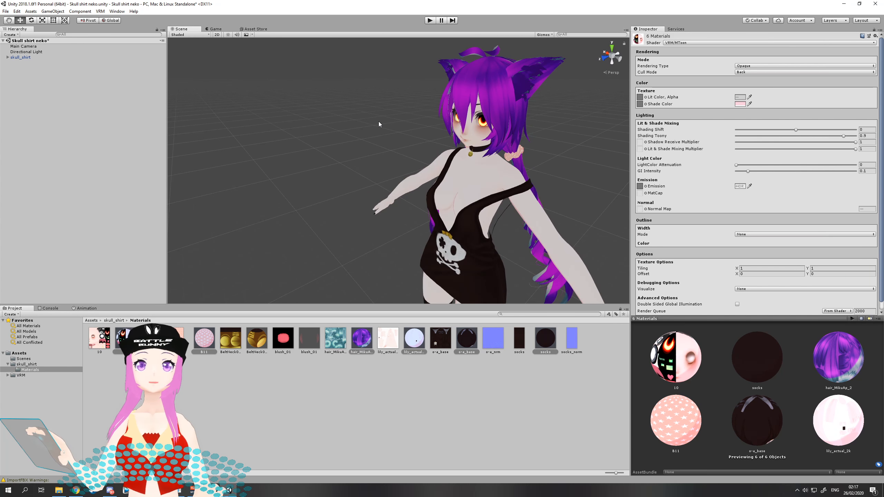
pyautogui.moveTo(379, 121); pyautogui.dragTo(339, 104, button='middle')
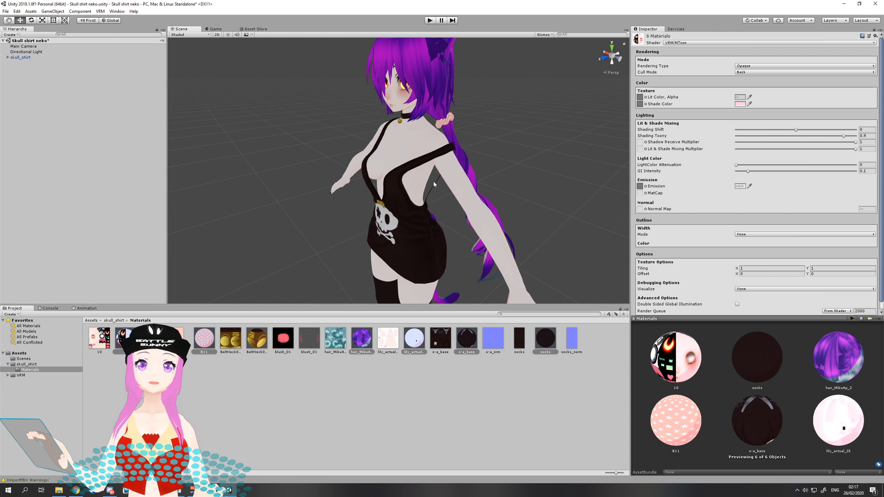
# Set Cull Mode to Off for the six selected MToon materials and check the shirt on the model
pyautogui.moveTo(387, 167); pyautogui.dragTo(376, 147, button='right')
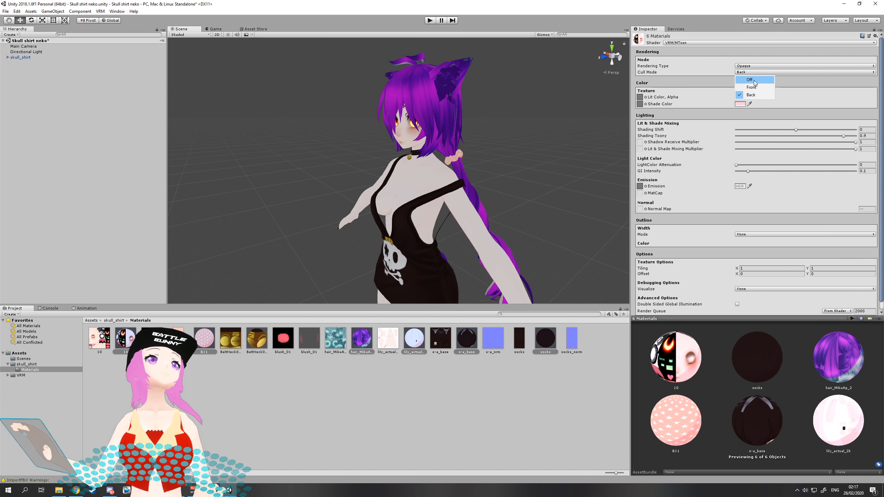
pyautogui.click(754, 80)
pyautogui.moveTo(560, 145)
pyautogui.mouseDown(button='right')
pyautogui.moveTo(484, 160)
pyautogui.moveTo(546, 154)
pyautogui.moveTo(505, 155)
pyautogui.moveTo(550, 162)
pyautogui.moveTo(499, 151)
pyautogui.moveTo(572, 160)
pyautogui.moveTo(561, 150)
pyautogui.mouseUp(button='right')
pyautogui.scroll(-5, 561, 151)
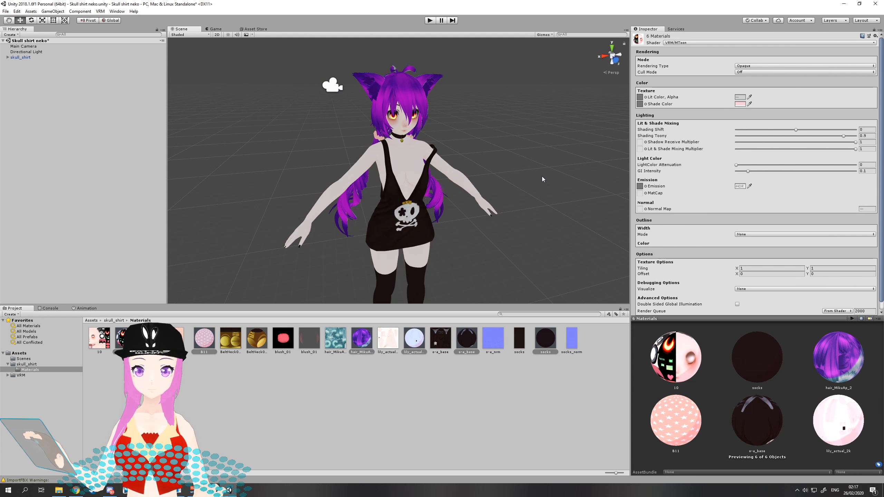
pyautogui.moveTo(557, 163); pyautogui.dragTo(545, 169, button='right')
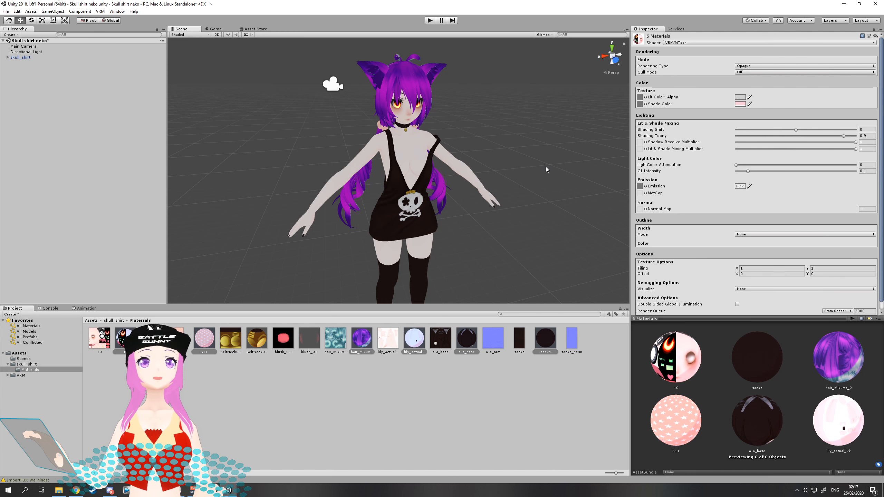
pyautogui.click(675, 29)
pyautogui.click(648, 29)
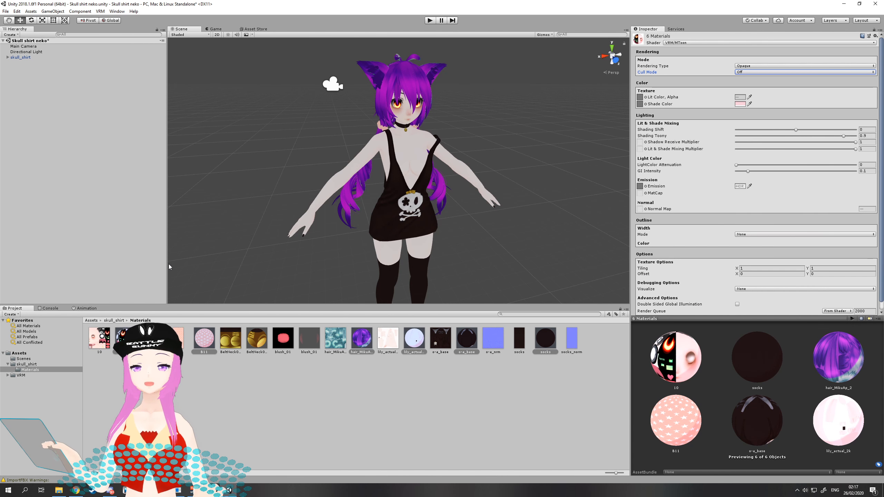
# Show the root Assets folder and open the UniVRM-0.51.0 humanoid exporter for the skull_shirt model
pyautogui.click(135, 242)
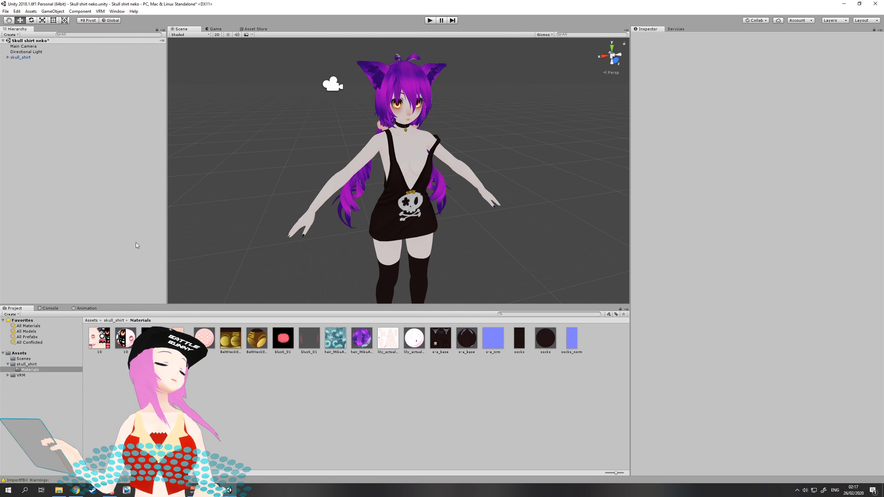
pyautogui.click(91, 321)
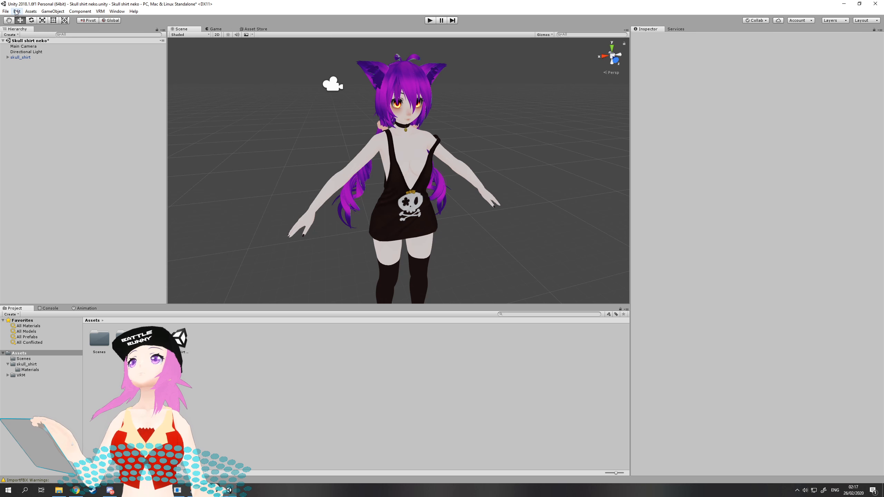
pyautogui.click(21, 57)
pyautogui.click(36, 68)
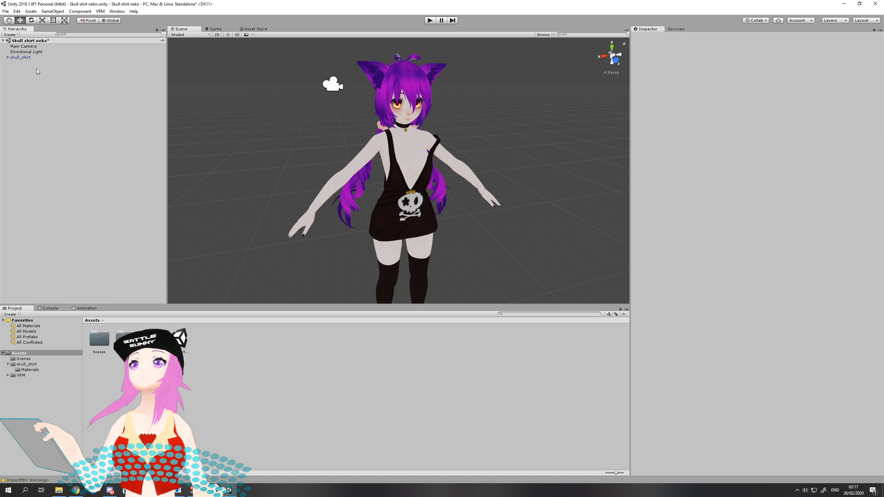
pyautogui.click(35, 57)
pyautogui.click(35, 76)
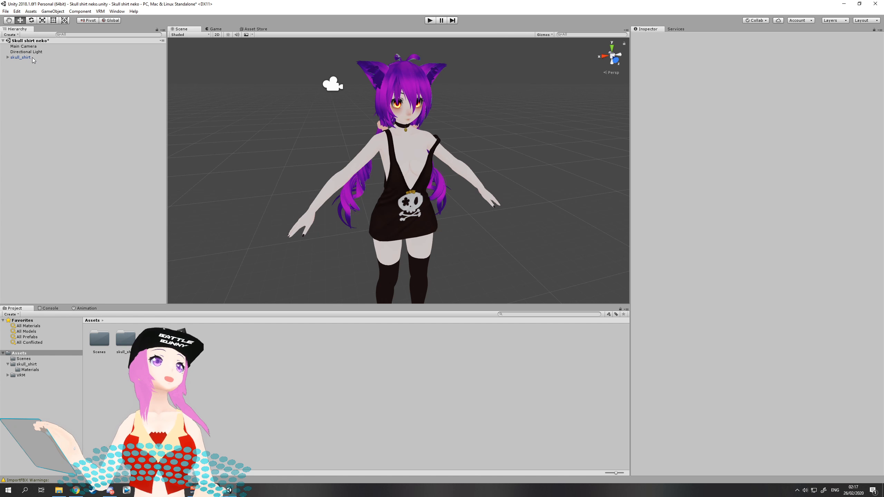
pyautogui.click(31, 57)
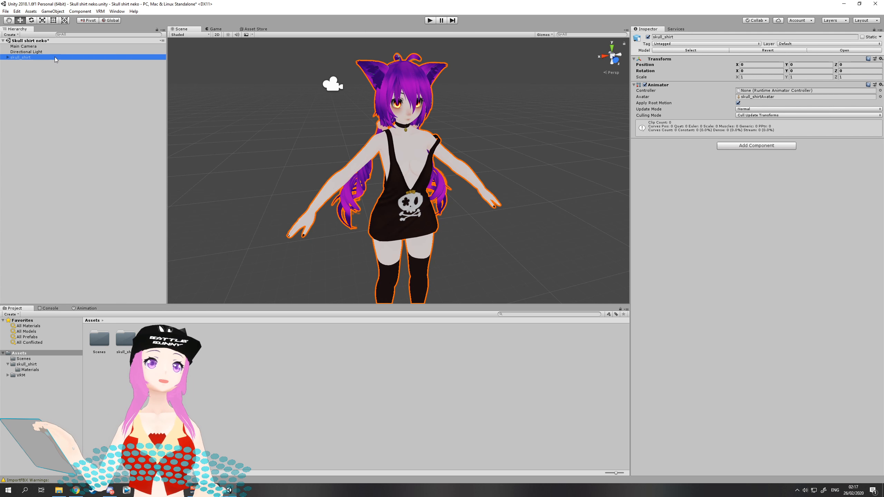
pyautogui.click(101, 11)
pyautogui.click(99, 12)
pyautogui.click(99, 12)
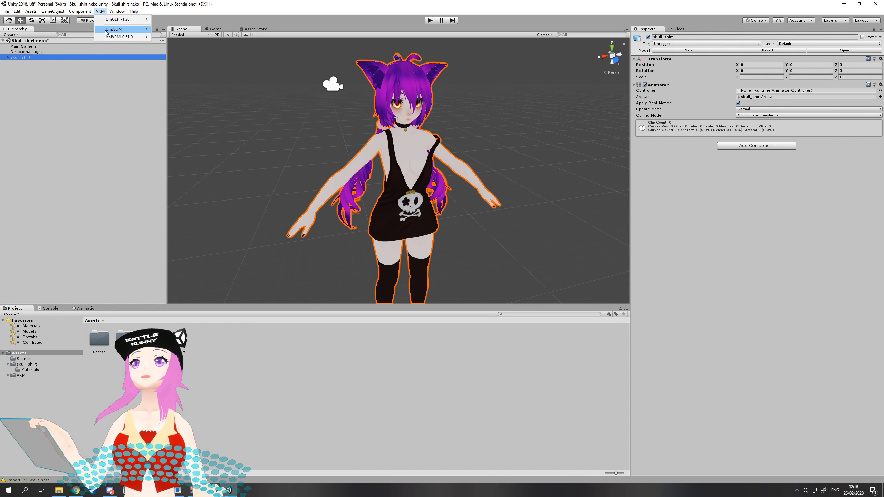
pyautogui.moveTo(107, 31)
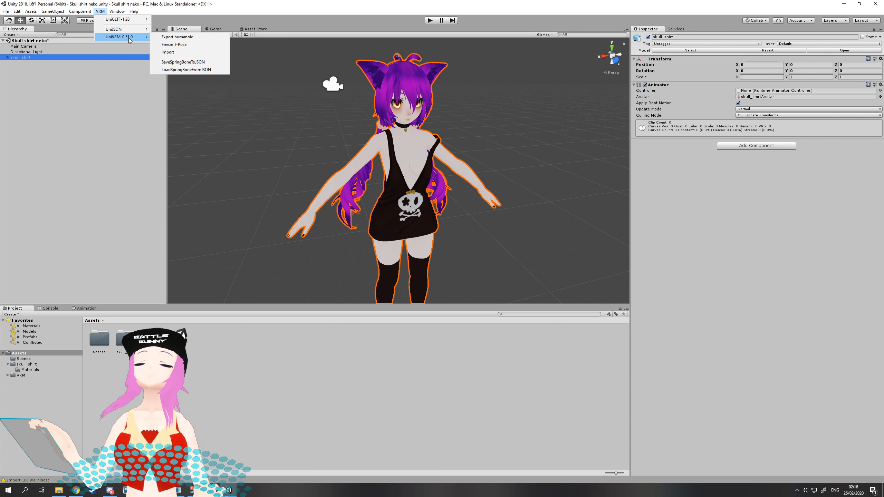
pyautogui.click(176, 37)
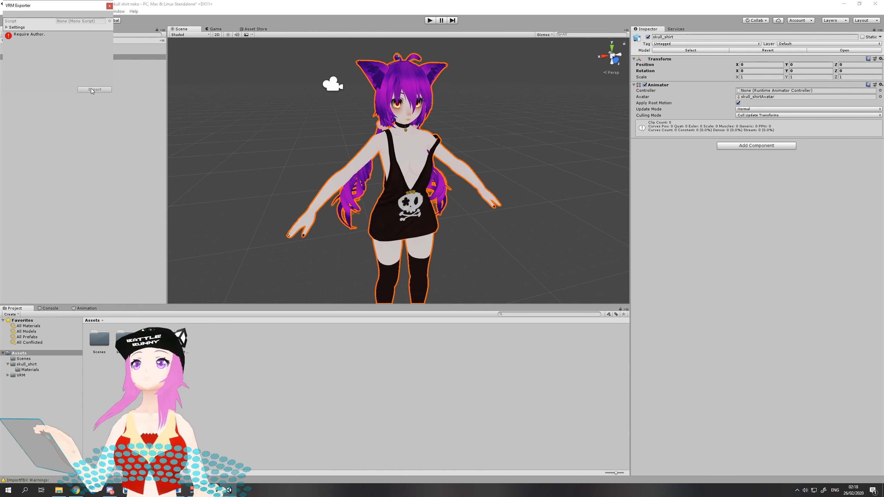
# Expand the VRM export settings, keep the title skull_shirt and enter the author's name
pyautogui.click(7, 27)
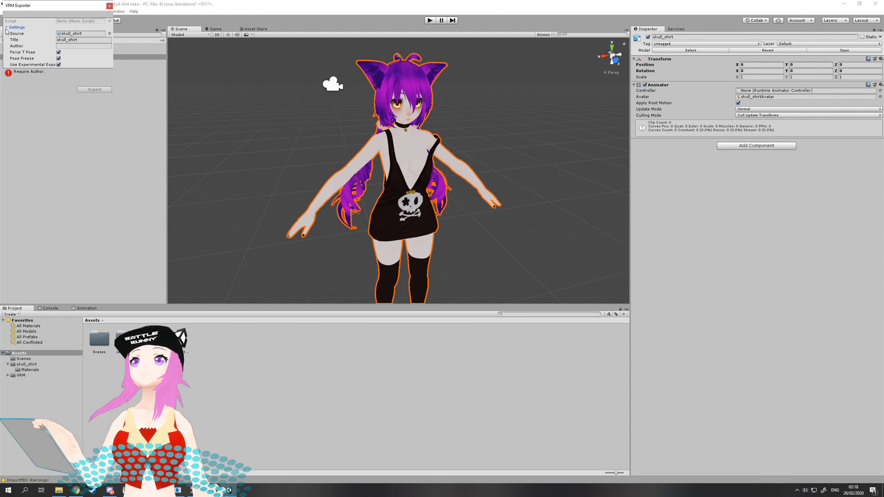
pyautogui.click(84, 39)
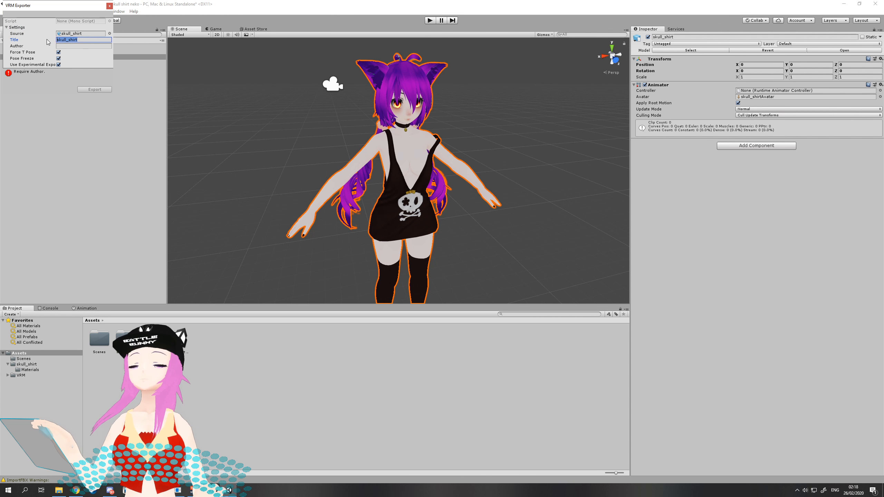
pyautogui.click(86, 40)
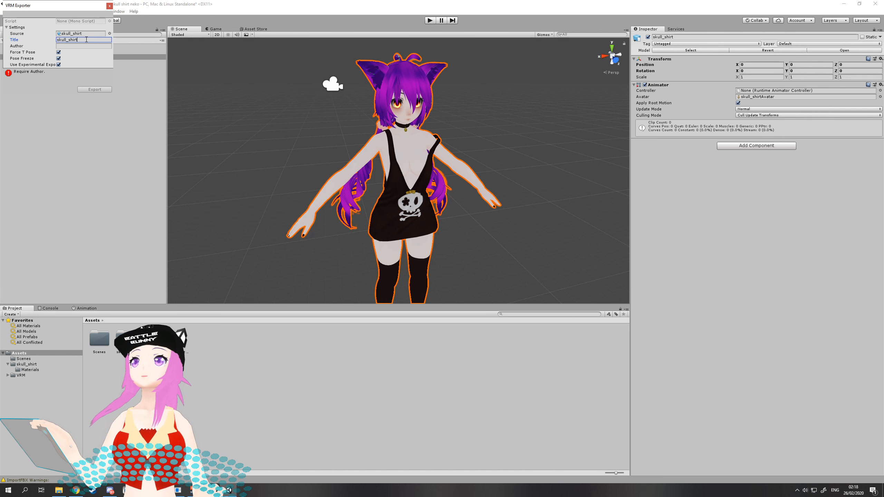
pyautogui.hotkey('ctrl', 'a')
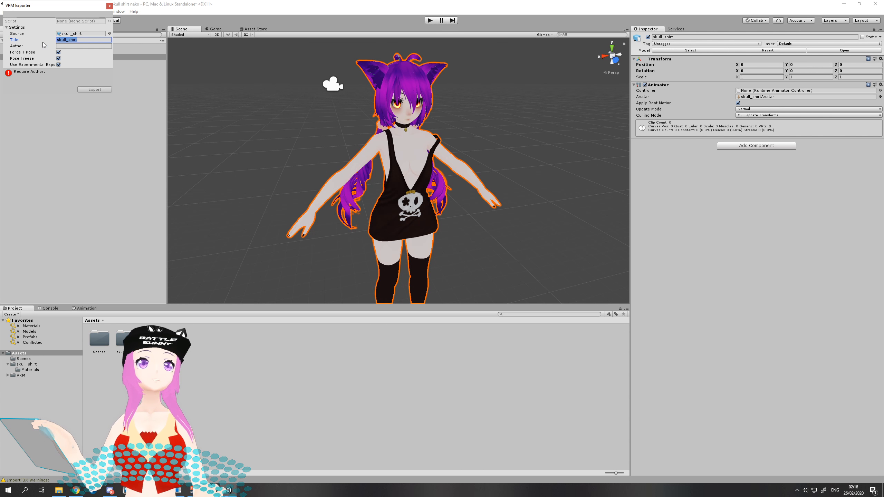
pyautogui.click(79, 46)
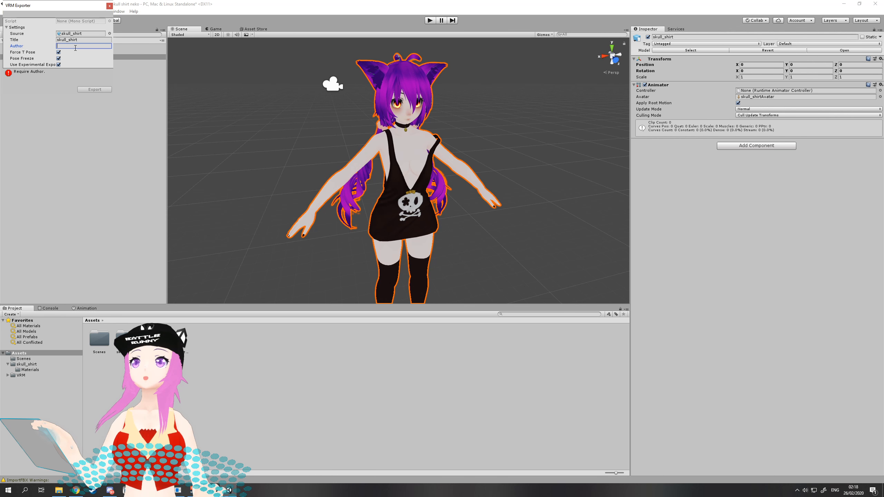
pyautogui.write('Kamizhou')
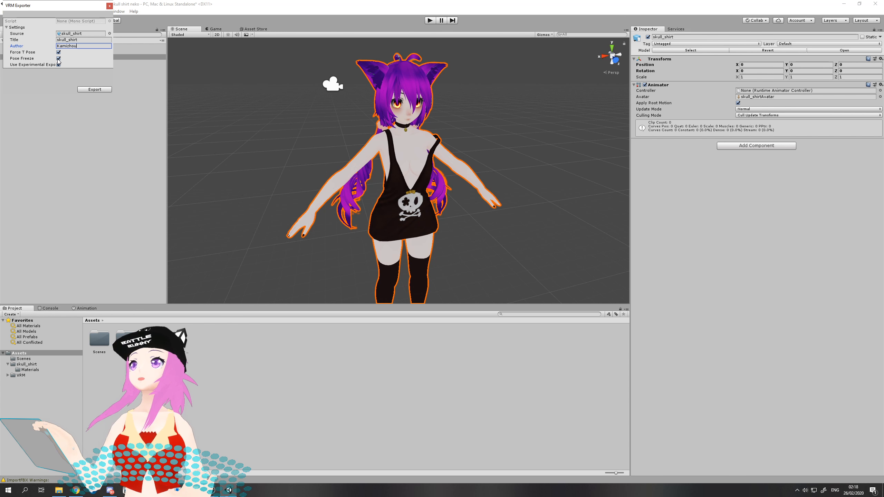
# Export the avatar into the project's Assets folder as Skull shirt neko.vrm
pyautogui.click(99, 89)
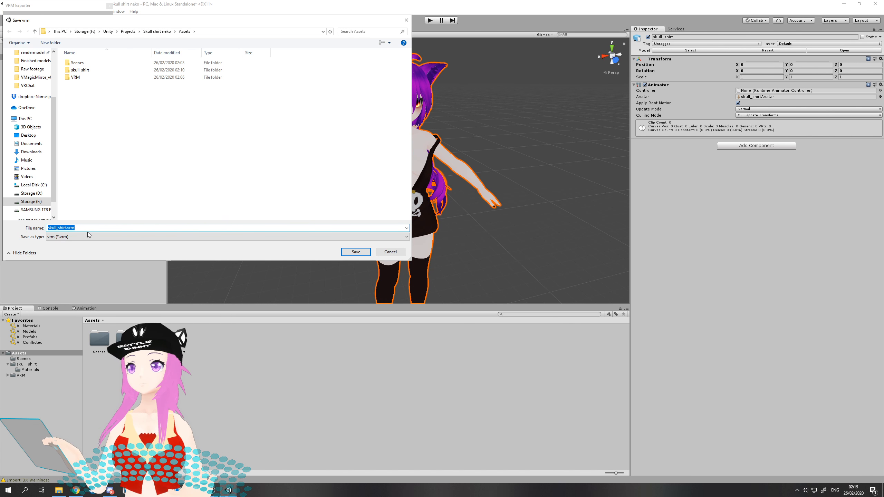
pyautogui.click(66, 230)
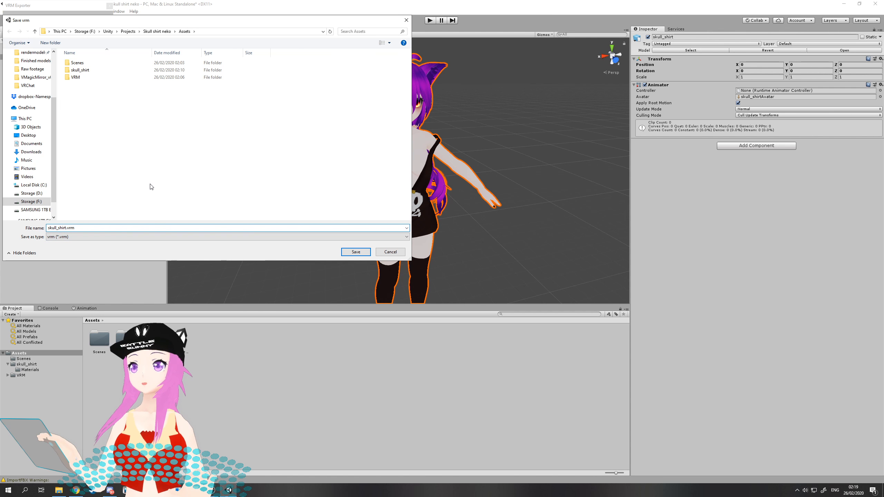
pyautogui.press('BackSpace')
pyautogui.press('BackSpace')
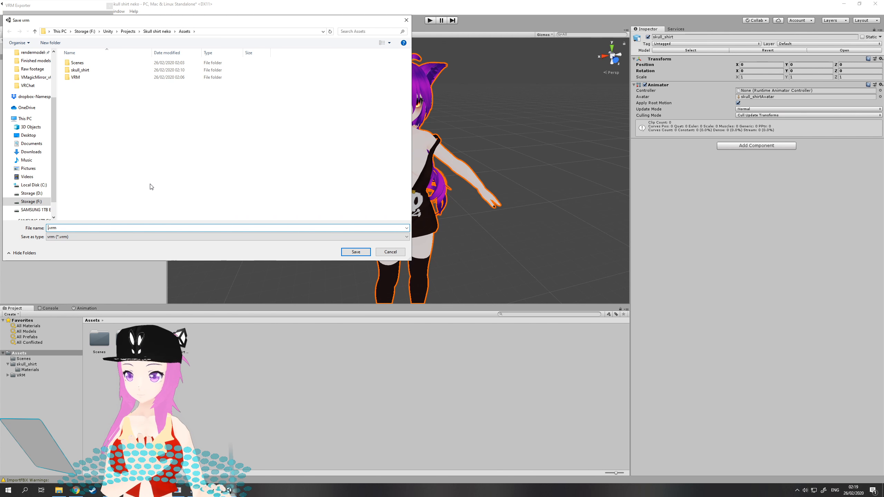
pyautogui.write('Shull')
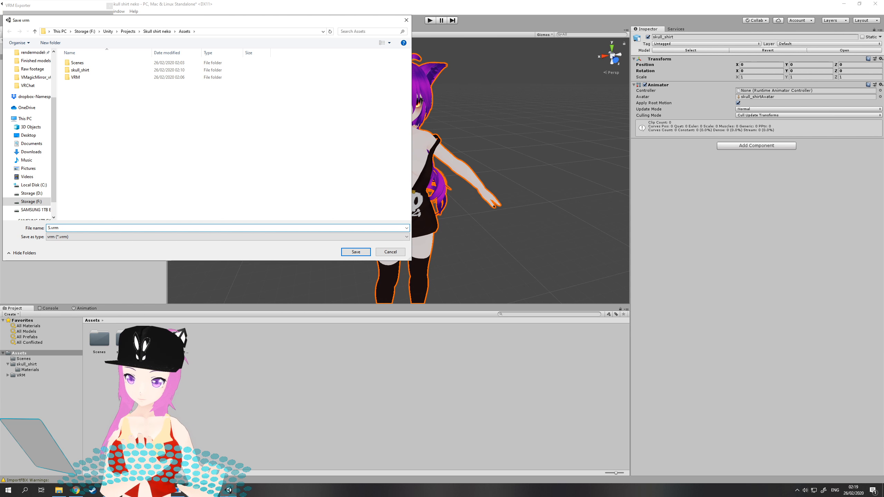
pyautogui.write('hir')
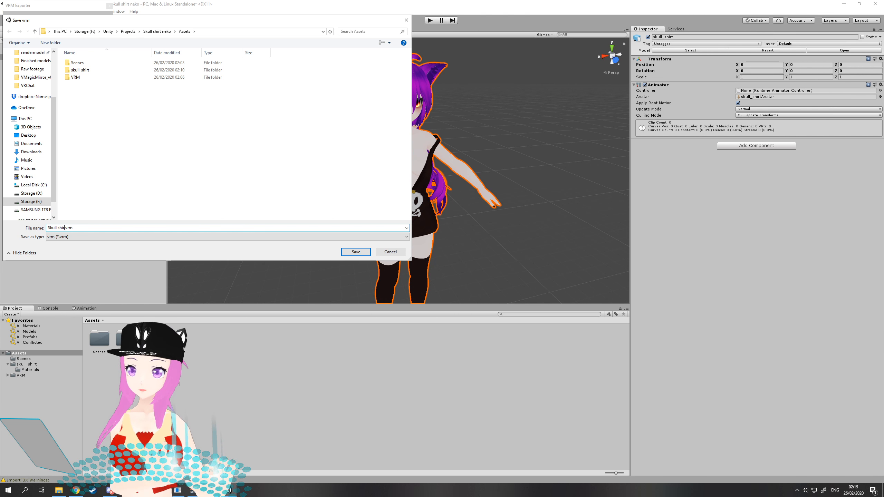
pyautogui.write('t neko')
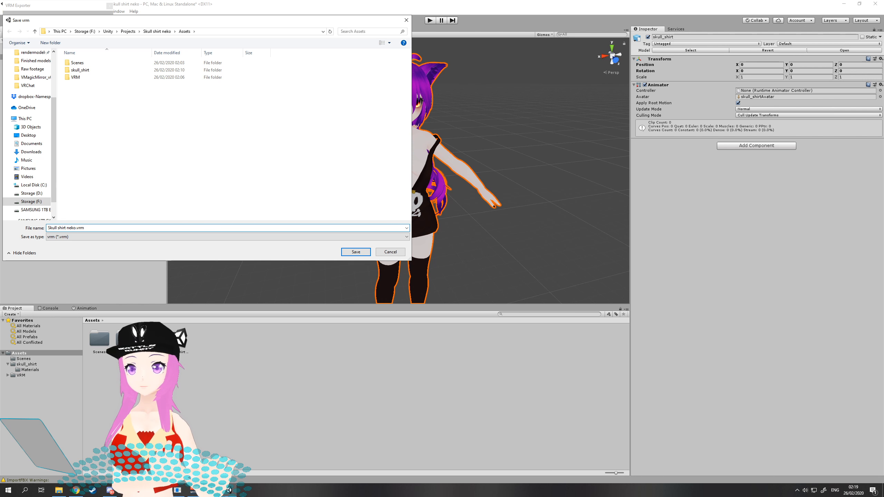
pyautogui.click(359, 253)
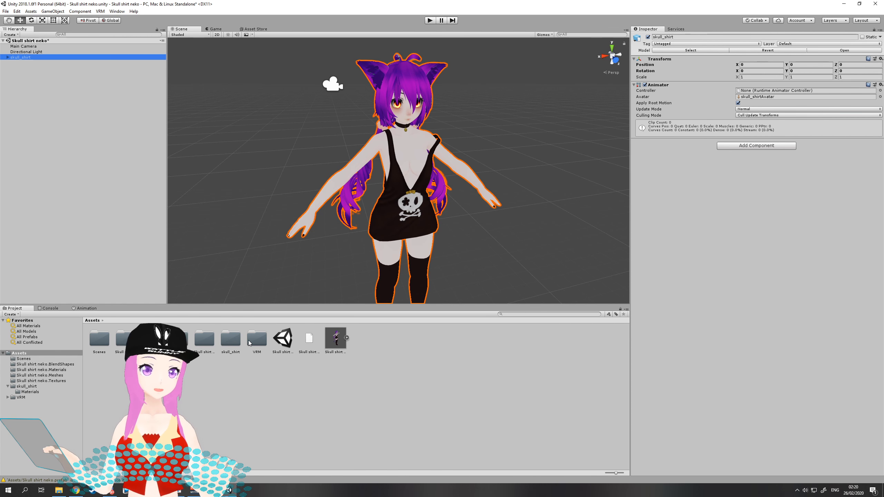
# Add the exported Skull shirt neko prefab to the scene and deactivate the original skull_shirt model
pyautogui.click(336, 339)
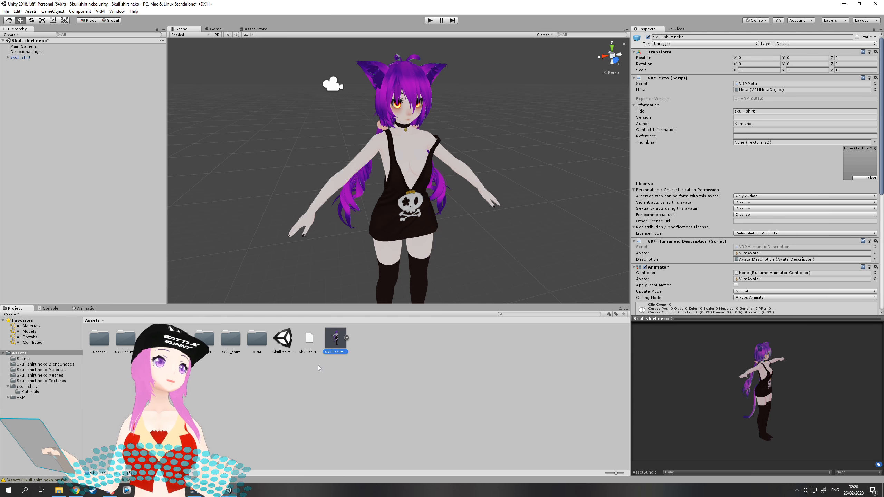
pyautogui.moveTo(338, 340); pyautogui.dragTo(50, 101)
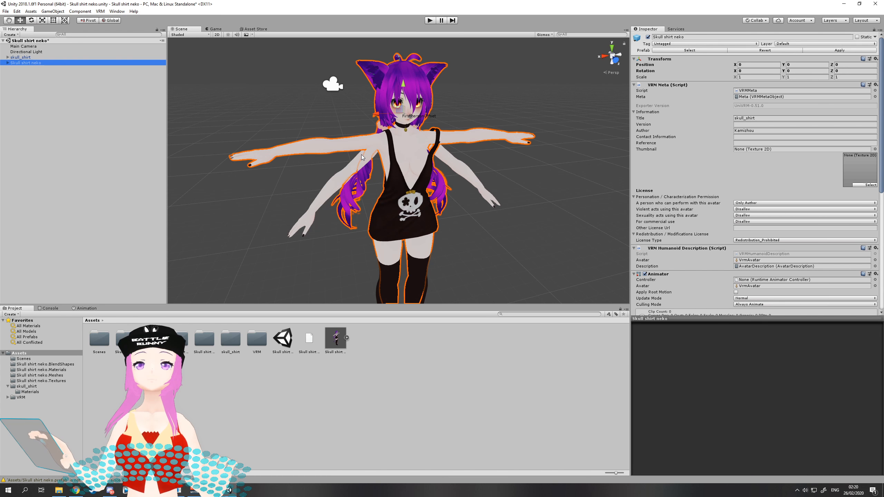
pyautogui.click(28, 57)
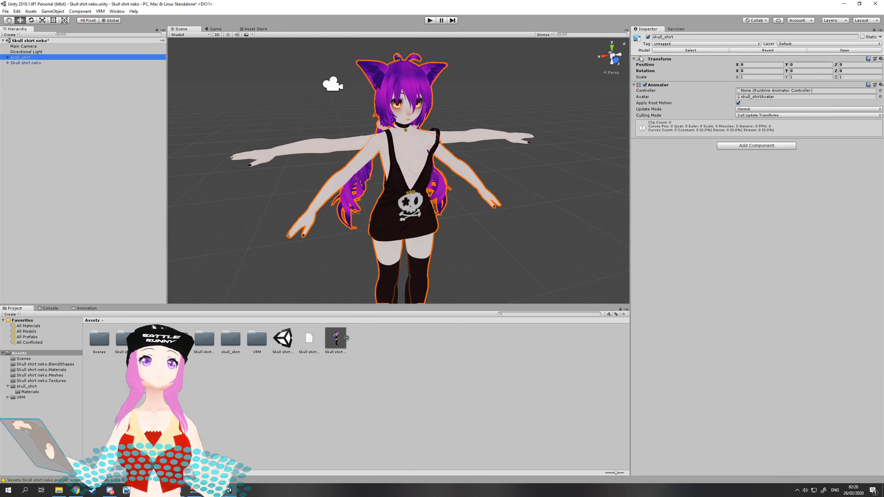
pyautogui.click(648, 37)
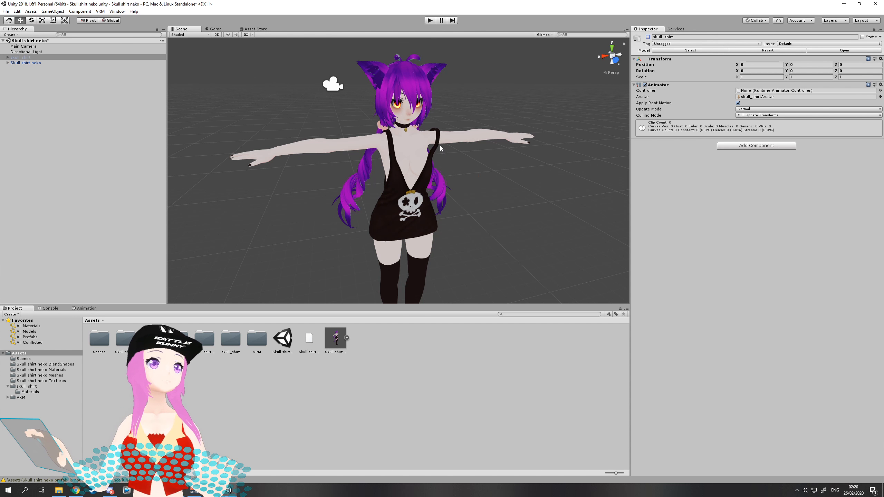
# Inspect the Skull shirt neko avatar in the scene and the Version and Contact Information fields of its VRM Meta component
pyautogui.click(40, 64)
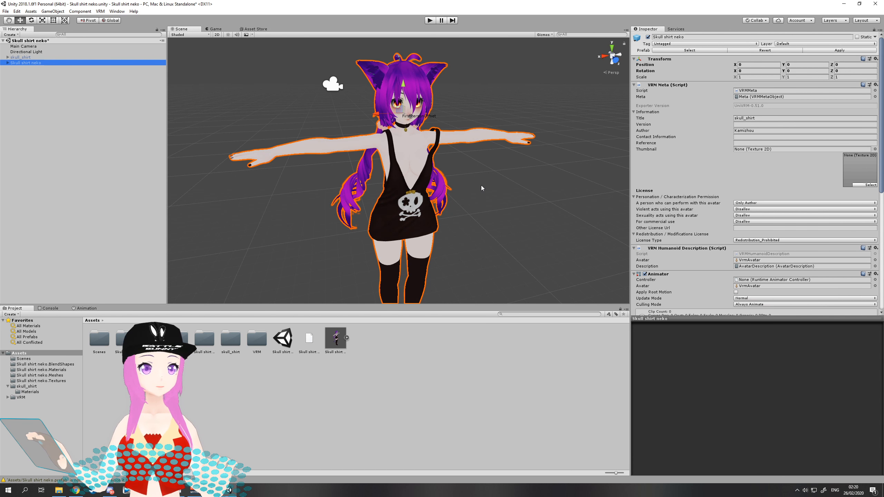
pyautogui.scroll(-3, 481, 185)
pyautogui.scroll(3, 476, 189)
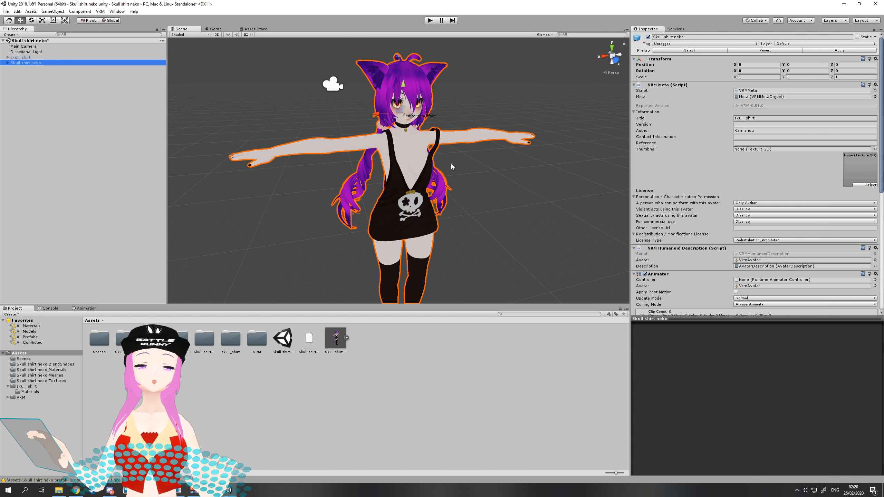
pyautogui.moveTo(517, 204)
pyautogui.keyDown('alt'); pyautogui.mouseDown()
pyautogui.moveTo(516, 188)
pyautogui.moveTo(507, 205)
pyautogui.mouseUp(); pyautogui.keyUp('alt')
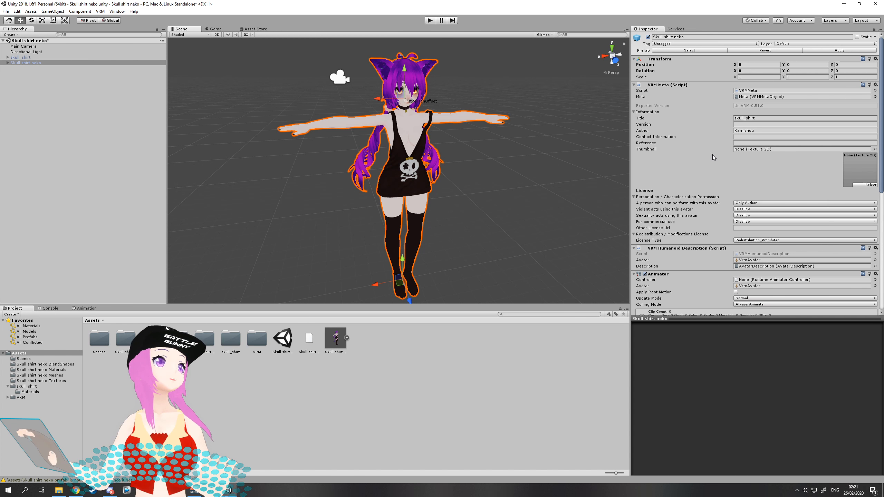
pyautogui.click(743, 125)
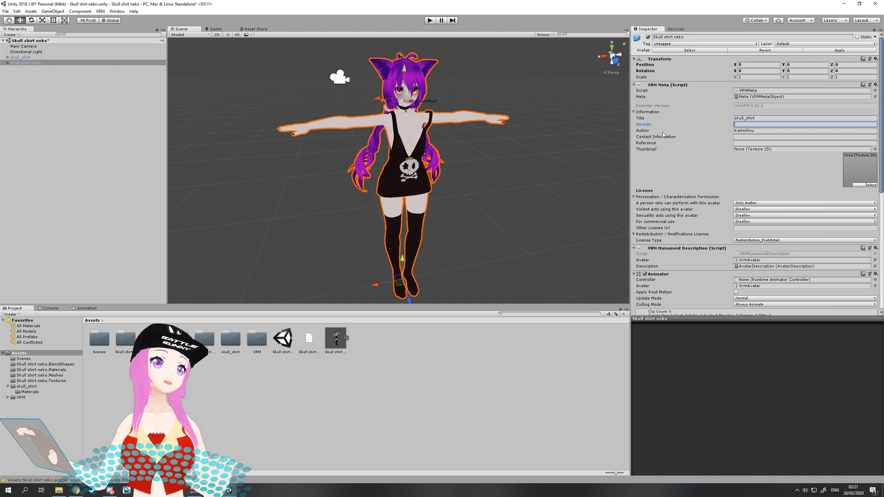
pyautogui.click(752, 137)
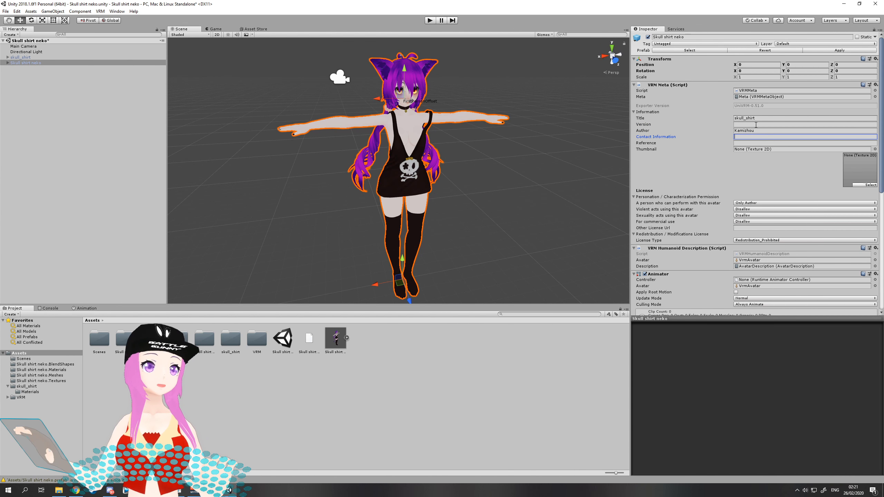
pyautogui.click(756, 124)
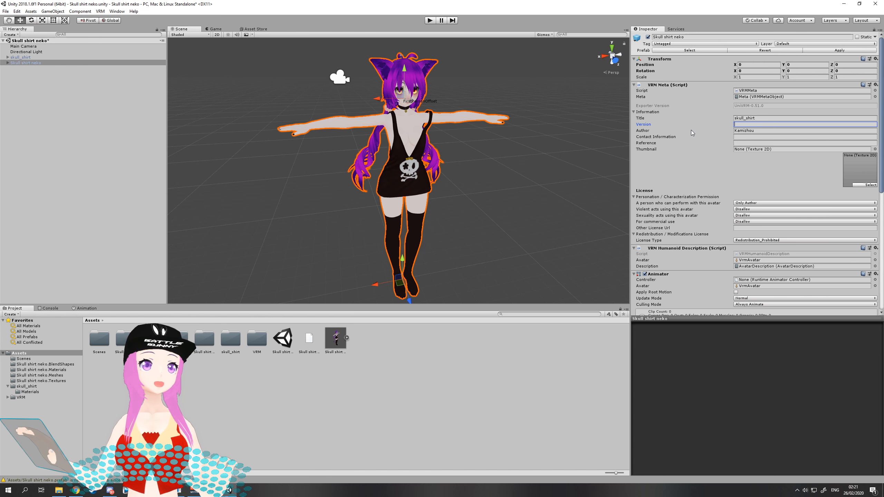
# Set the avatar's VRM Meta version to 1.0 and review the options for who can perform with it, keeping Only Author
pyautogui.write('1.0')
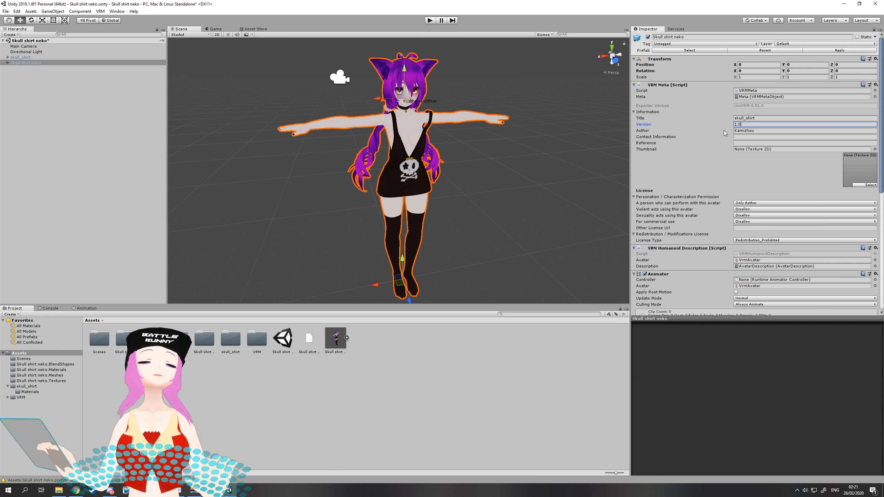
pyautogui.press('Tab')
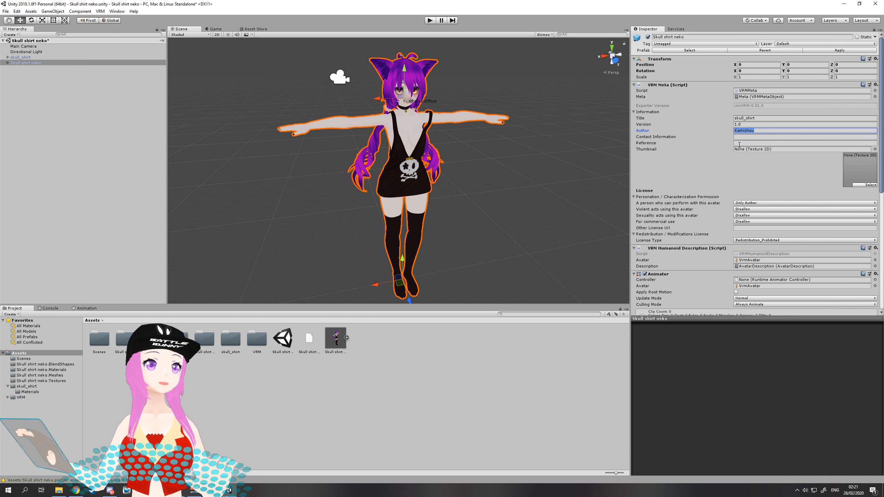
pyautogui.click(750, 203)
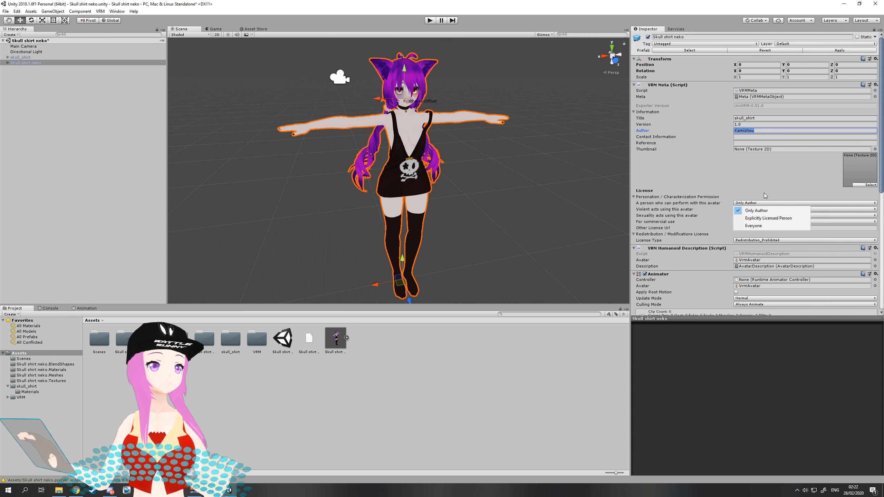
pyautogui.click(766, 204)
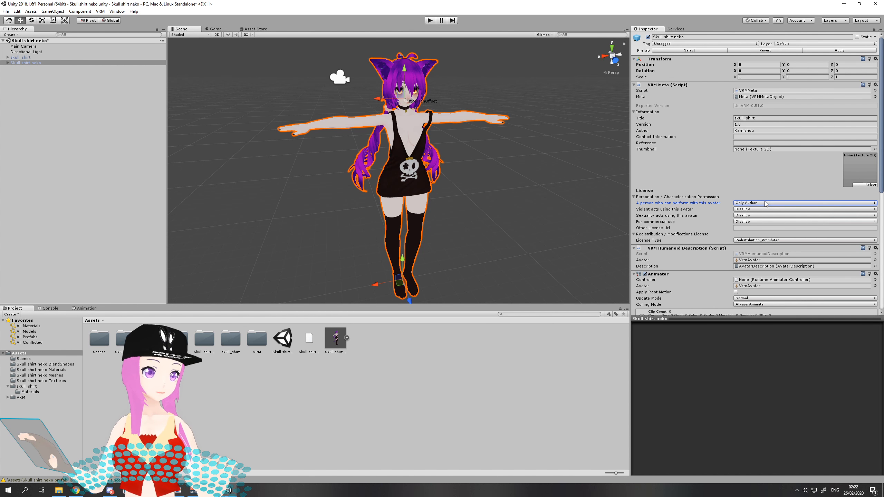
pyautogui.click(766, 204)
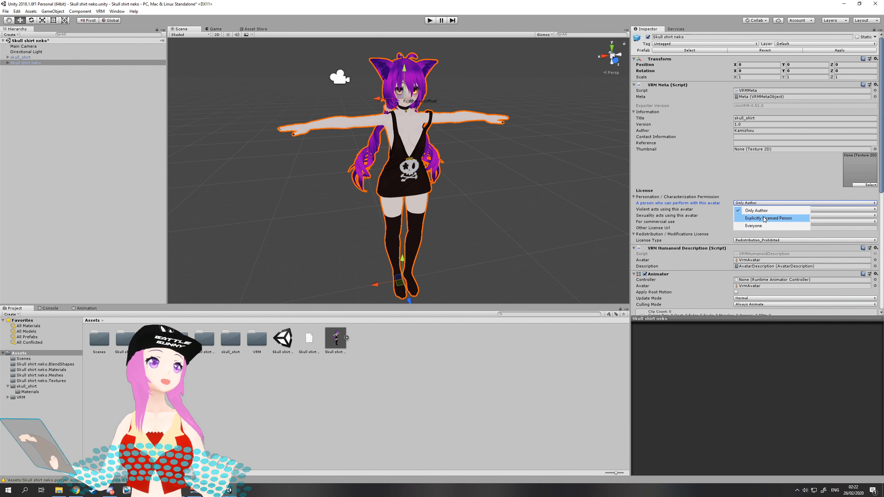
pyautogui.click(763, 192)
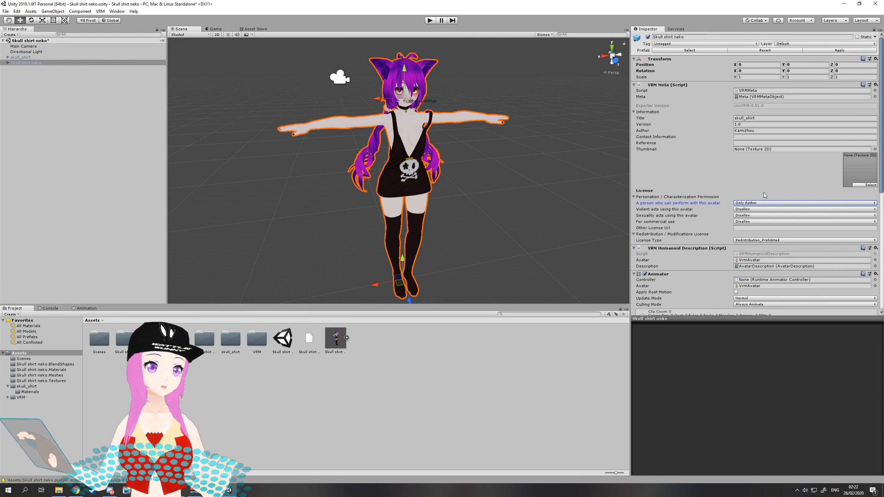
pyautogui.click(762, 203)
pyautogui.click(766, 192)
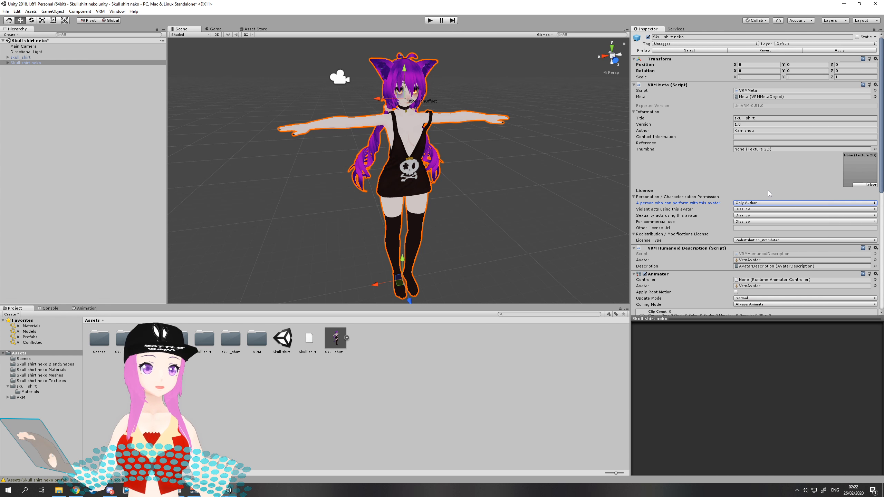
# Disable the VRM Look At Bone Applyer and VRM Look At Head components on the Skull shirt neko avatar
pyautogui.scroll(-4, 765, 191)
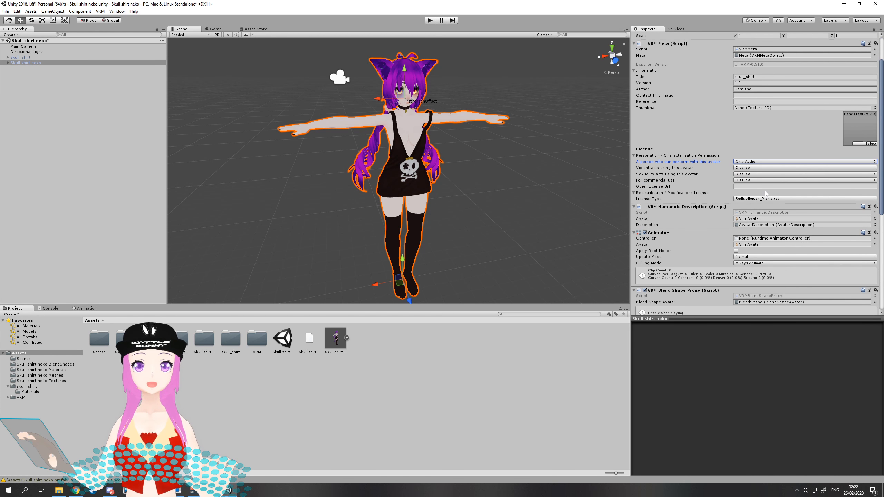
pyautogui.scroll(-3, 766, 193)
pyautogui.scroll(-3, 765, 193)
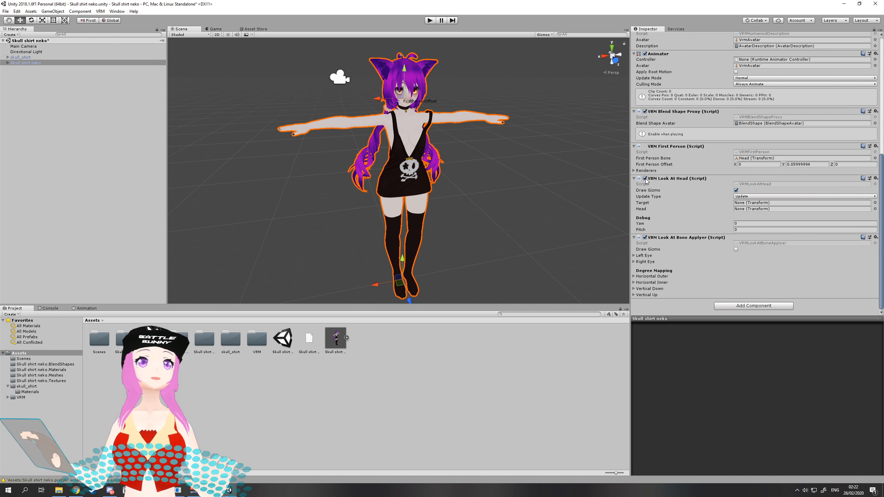
pyautogui.click(646, 238)
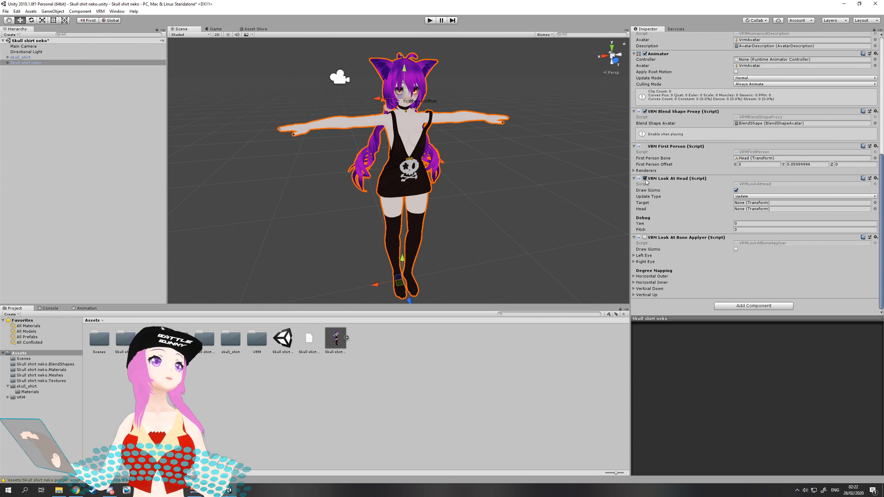
pyautogui.click(645, 178)
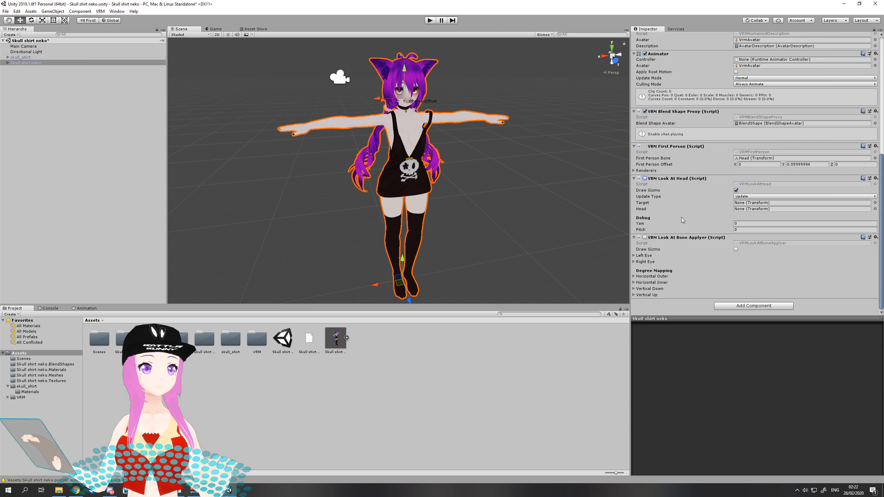
pyautogui.scroll(10, 681, 215)
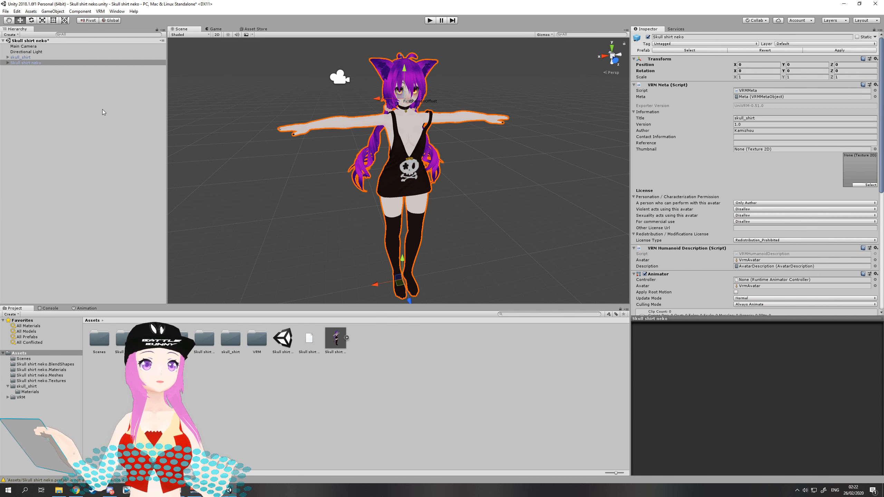
# Expand the Skull shirt neko hierarchy through Armature and Hips, and inspect the secondary object's VRM Spring Bone settings
pyautogui.click(8, 64)
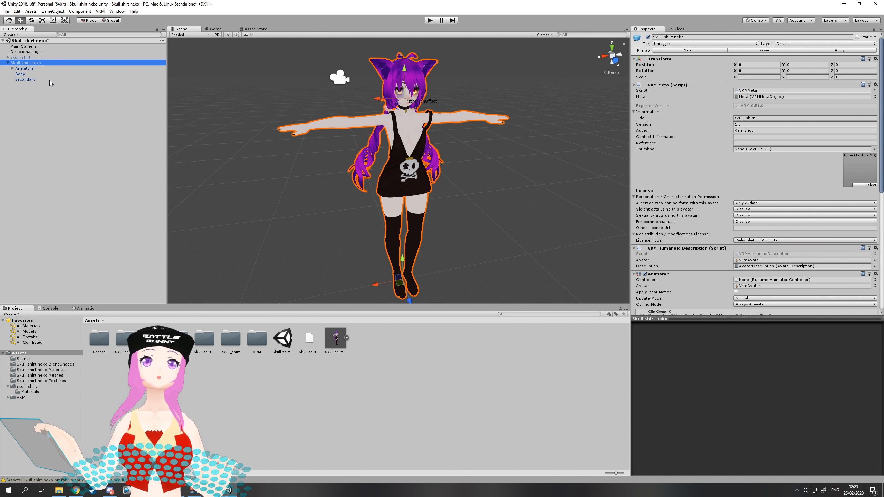
pyautogui.click(29, 80)
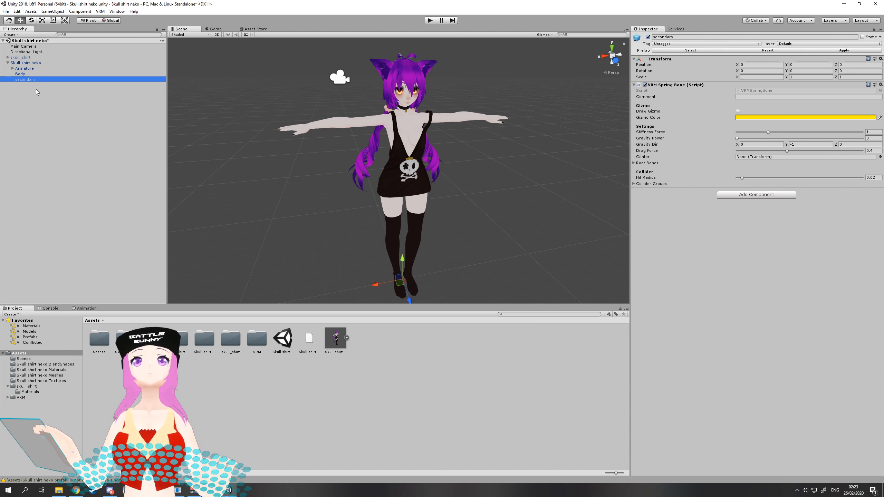
pyautogui.click(13, 69)
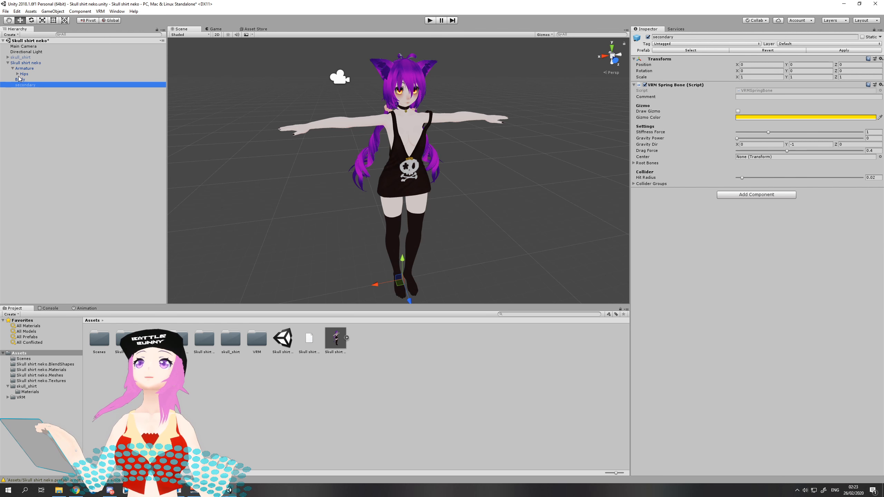
pyautogui.click(18, 74)
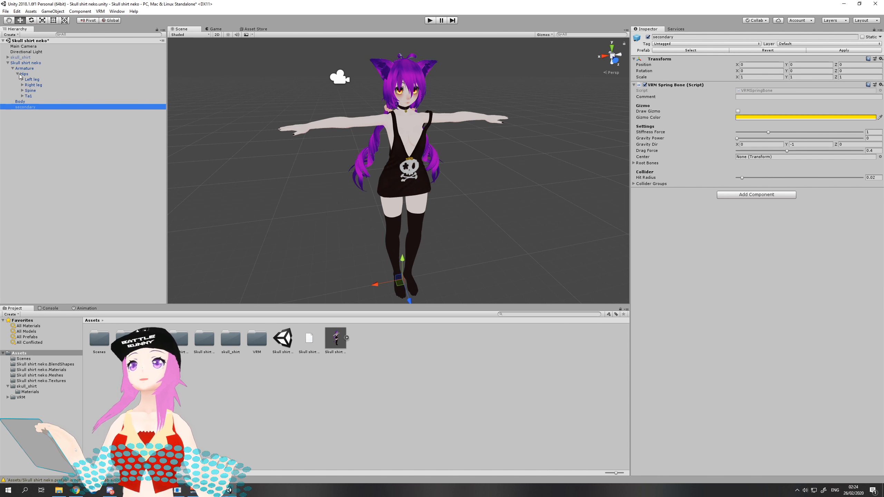
# Test the tail bone under Hips by moving it along X to about 0.71, and undo the move
pyautogui.click(29, 96)
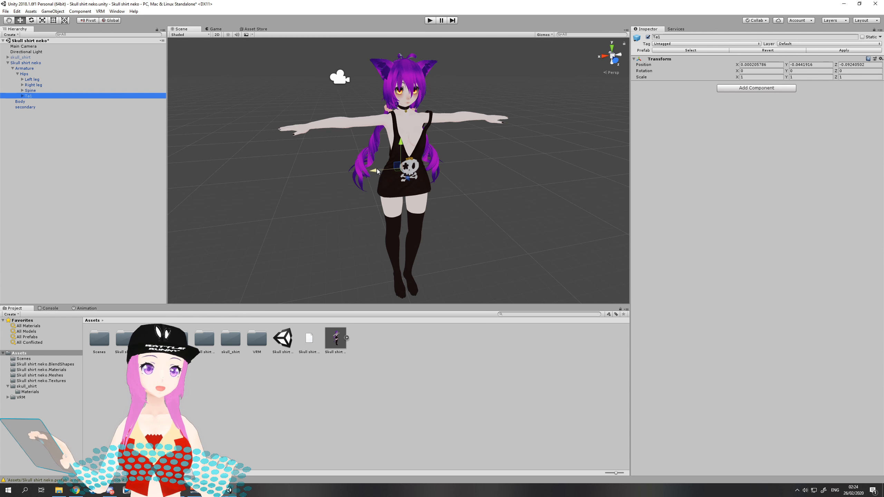
pyautogui.moveTo(380, 171); pyautogui.dragTo(273, 178)
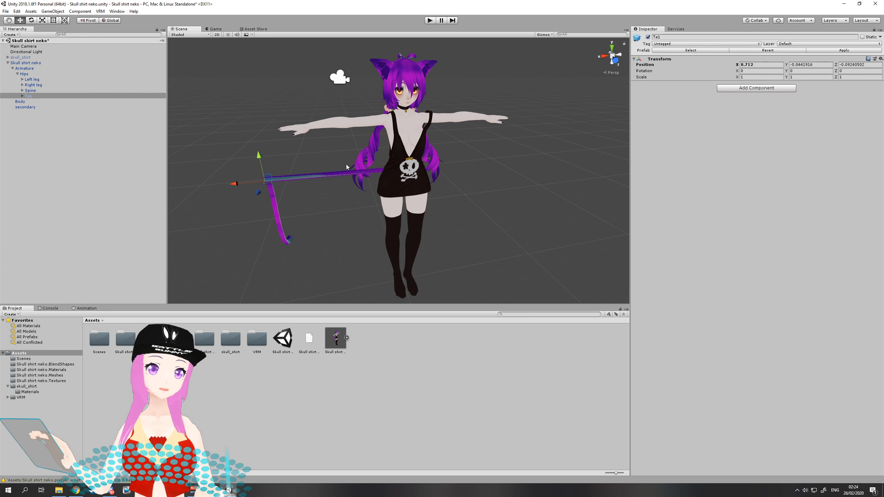
pyautogui.hotkey('ctrl', 'z')
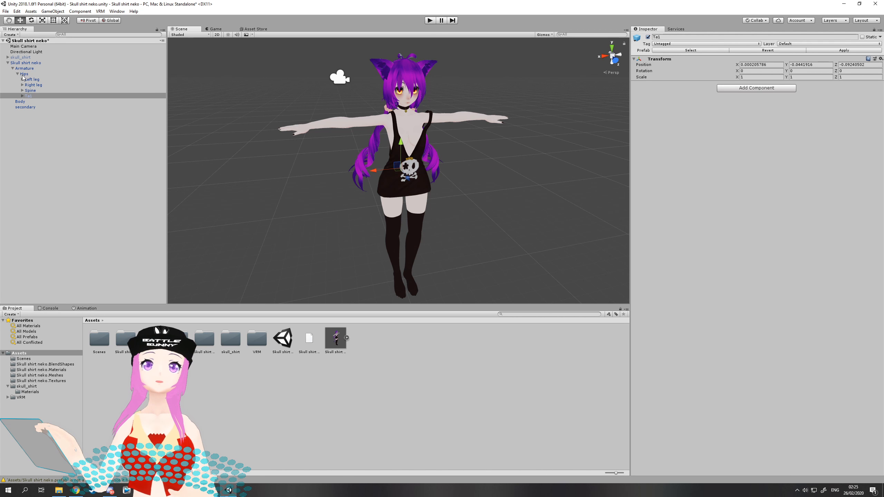
# Expand Spine and Chest, and test Breast_L.001 and Breast_R.001 by moving each outward along X and undoing the move
pyautogui.click(23, 91)
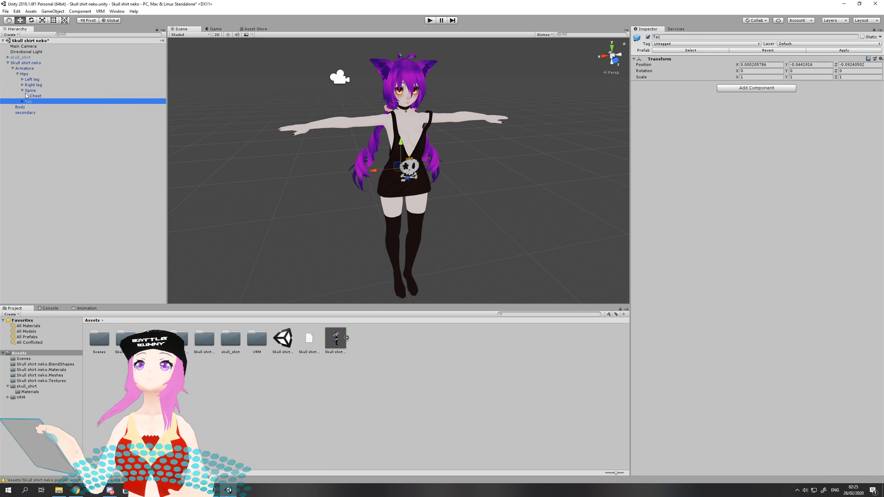
pyautogui.click(27, 96)
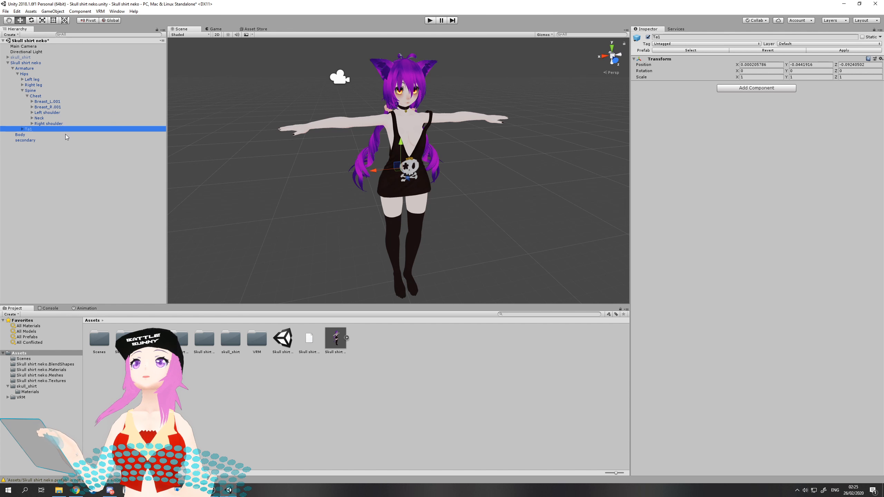
pyautogui.click(52, 103)
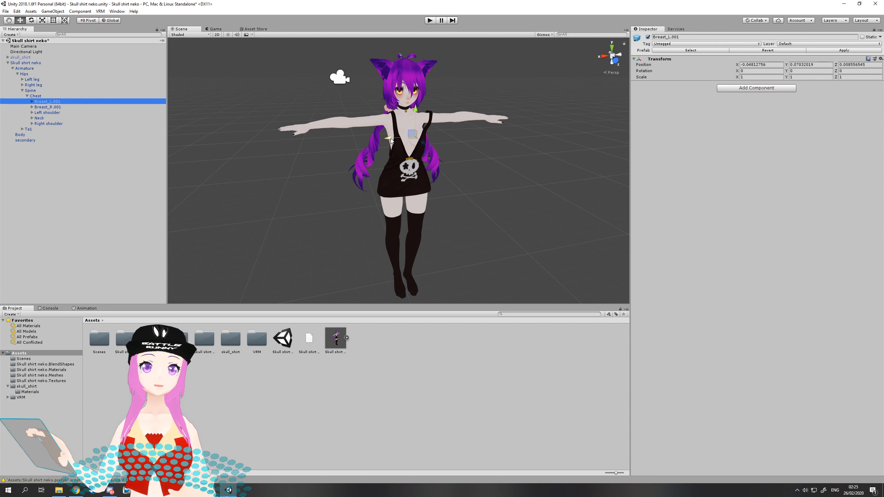
pyautogui.moveTo(391, 139); pyautogui.dragTo(443, 147)
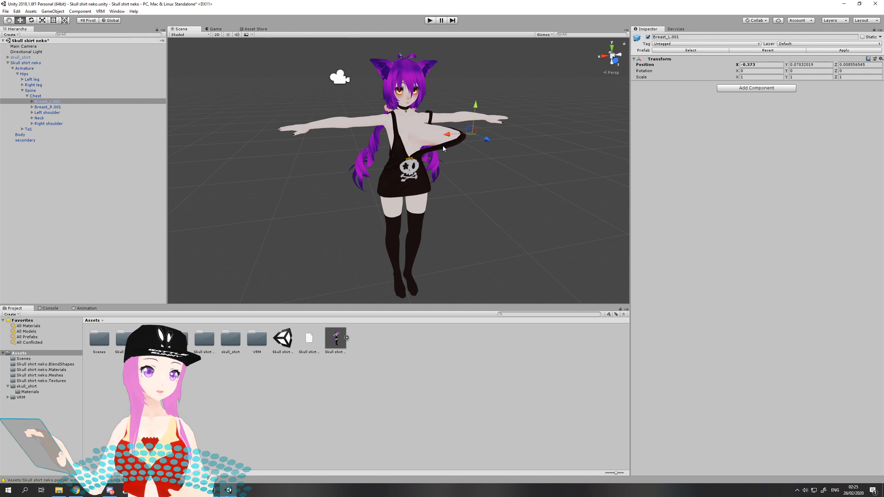
pyautogui.hotkey('ctrl', 'z')
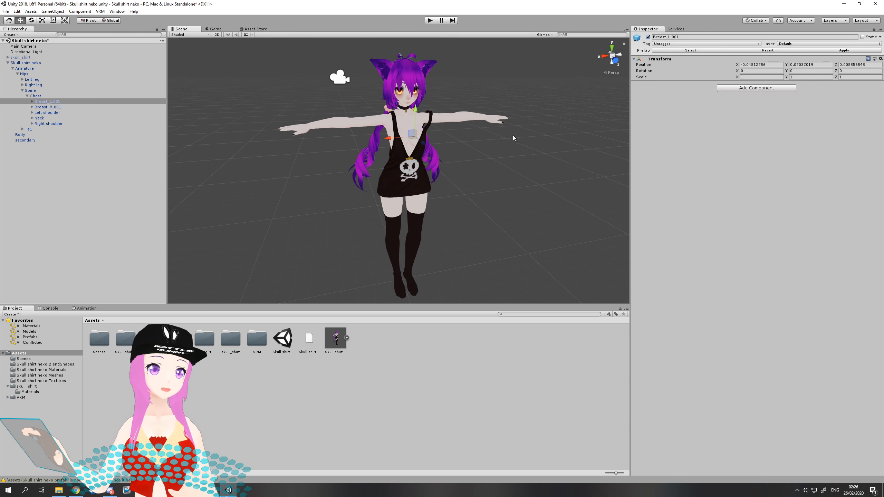
pyautogui.click(50, 108)
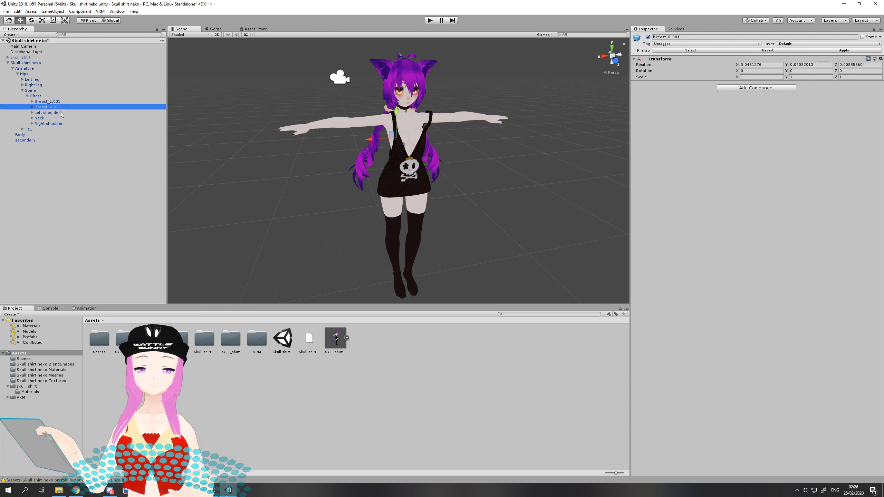
pyautogui.moveTo(372, 141); pyautogui.dragTo(278, 148)
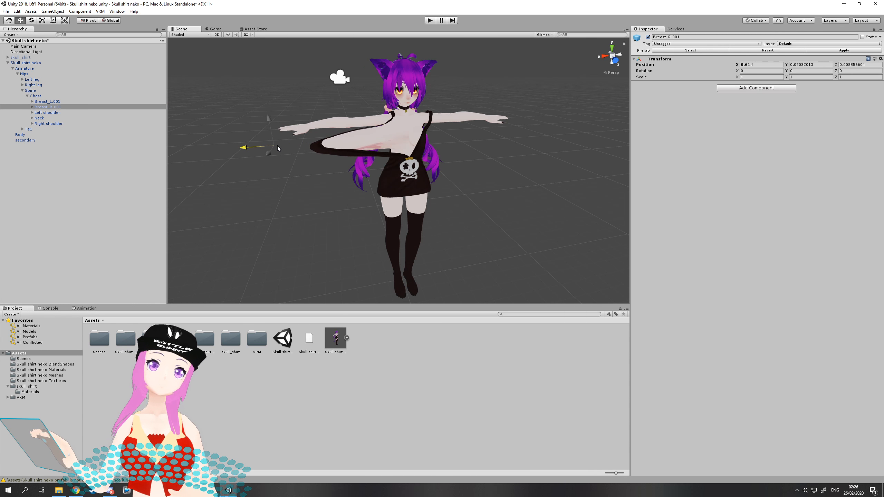
pyautogui.hotkey('ctrl', 'z')
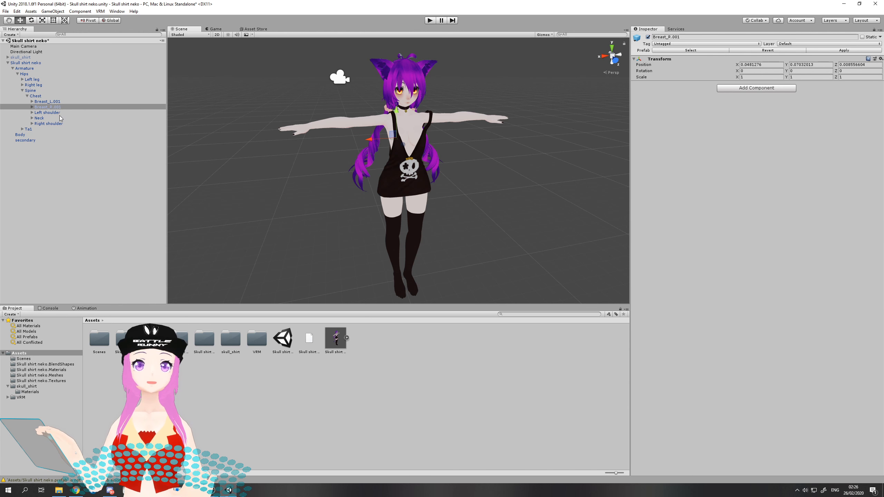
# Expand the Neck and Head bones to list the ear, hair and other child bones of the head
pyautogui.click(39, 119)
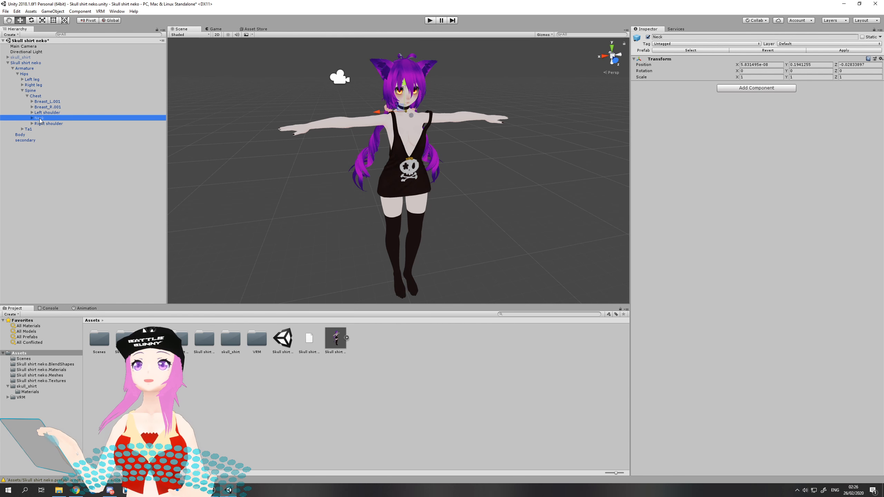
pyautogui.click(32, 118)
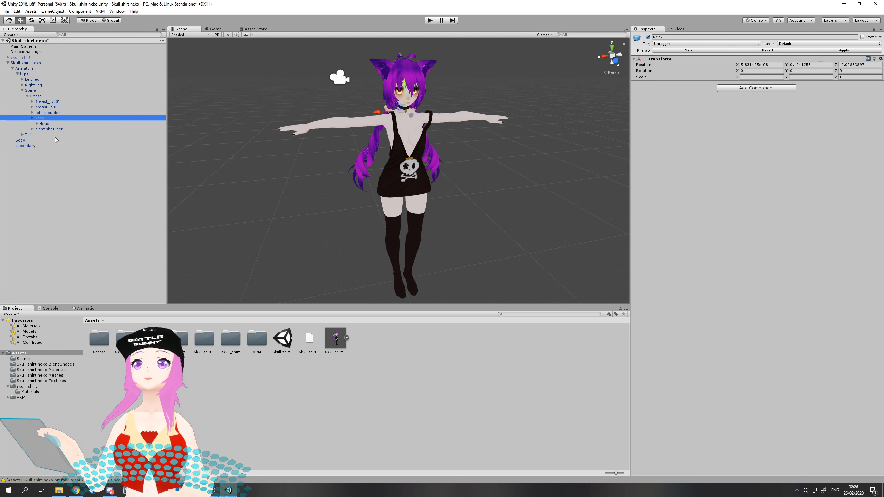
pyautogui.click(36, 124)
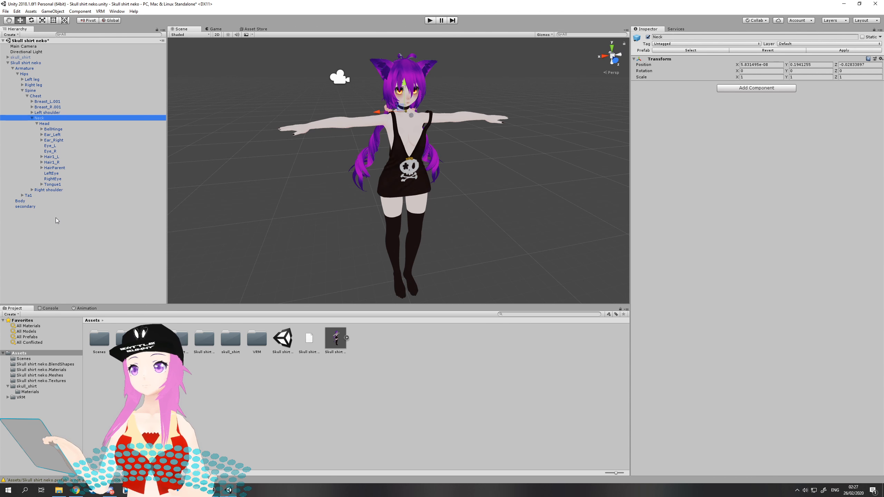
# Select the secondary object and open the Root Bones size of its VRM Spring Bone for editing
pyautogui.click(26, 207)
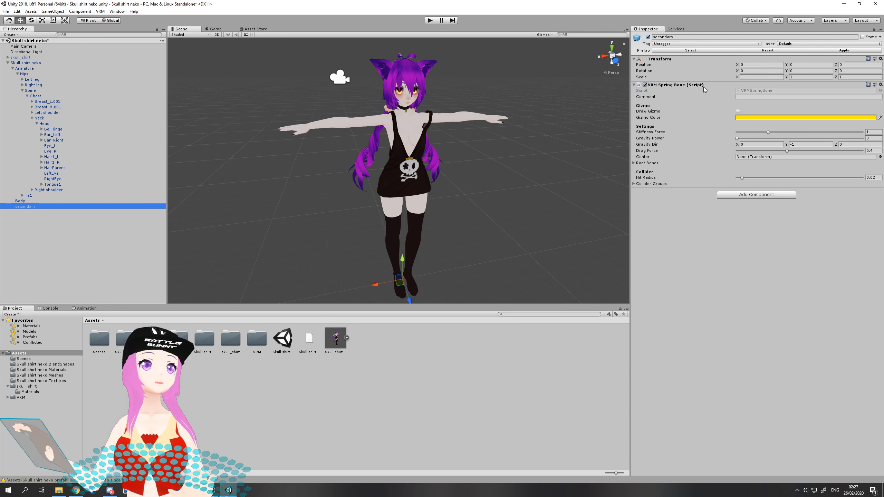
pyautogui.click(635, 163)
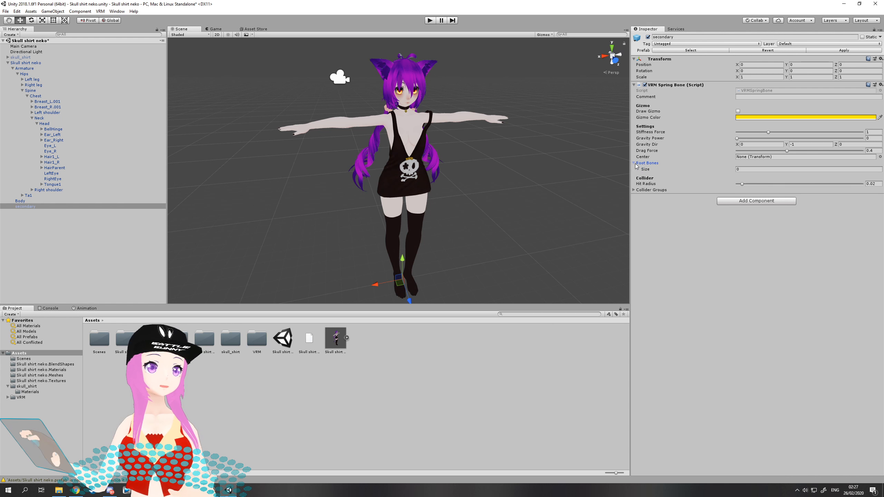
pyautogui.click(749, 170)
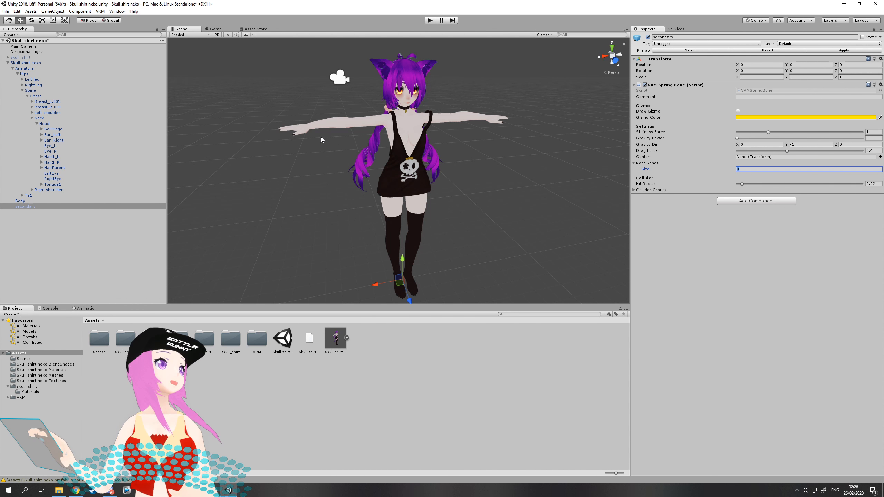
# Go through the breast, ear, Hair1, HairParent and Ta1 bones in the hierarchy to count the spring bone roots needed
pyautogui.click(48, 101)
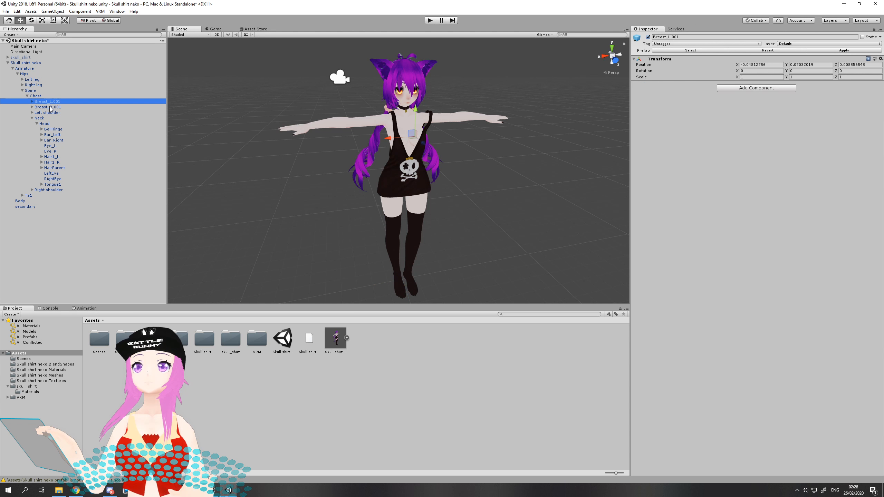
pyautogui.click(50, 108)
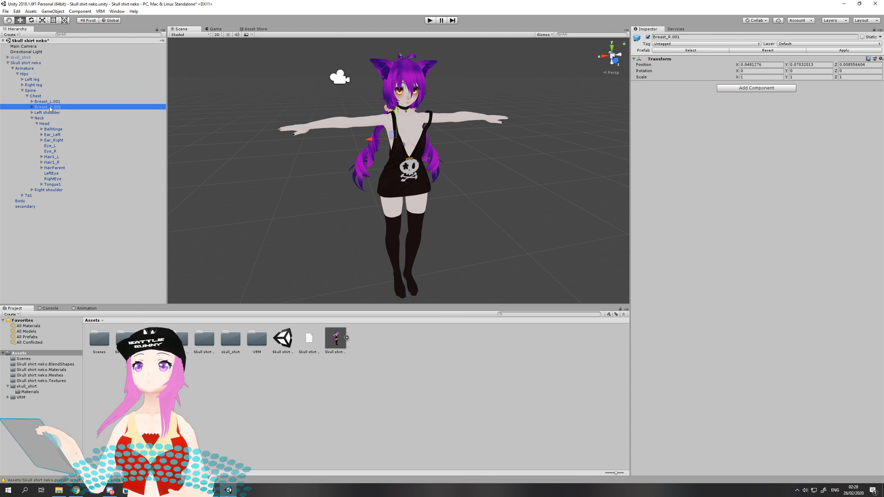
pyautogui.click(57, 136)
pyautogui.click(59, 141)
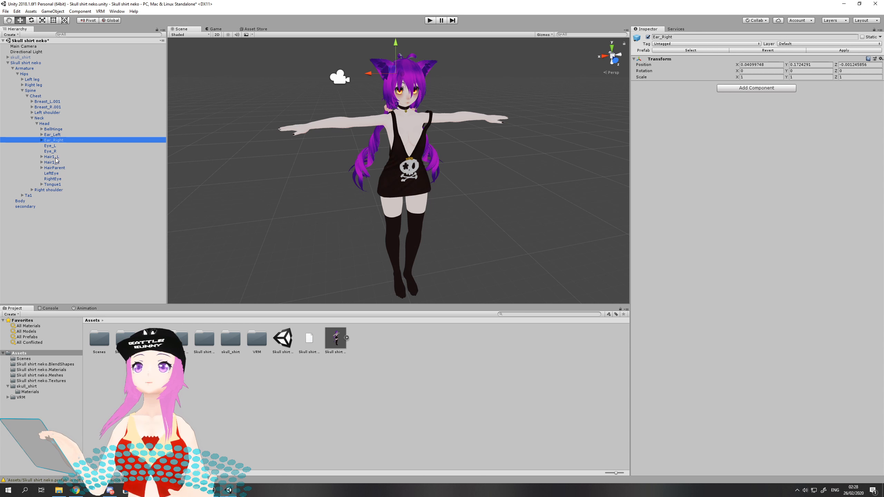
pyautogui.click(55, 158)
pyautogui.click(58, 162)
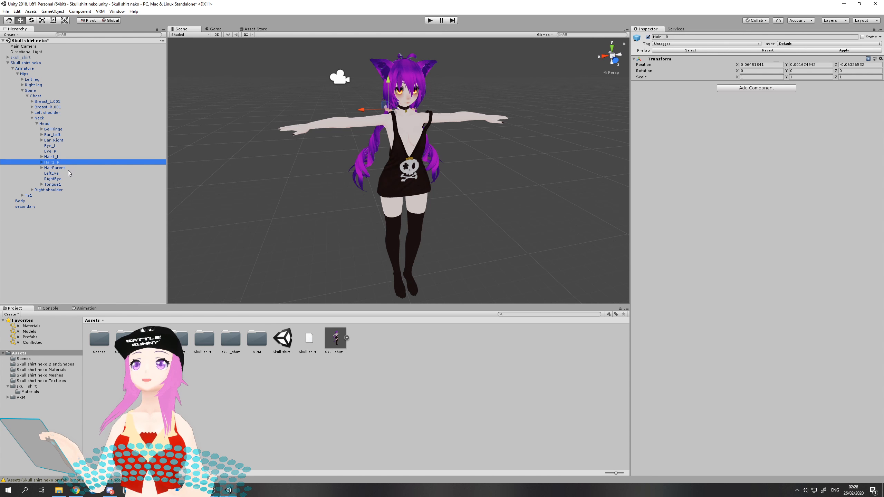
pyautogui.click(59, 169)
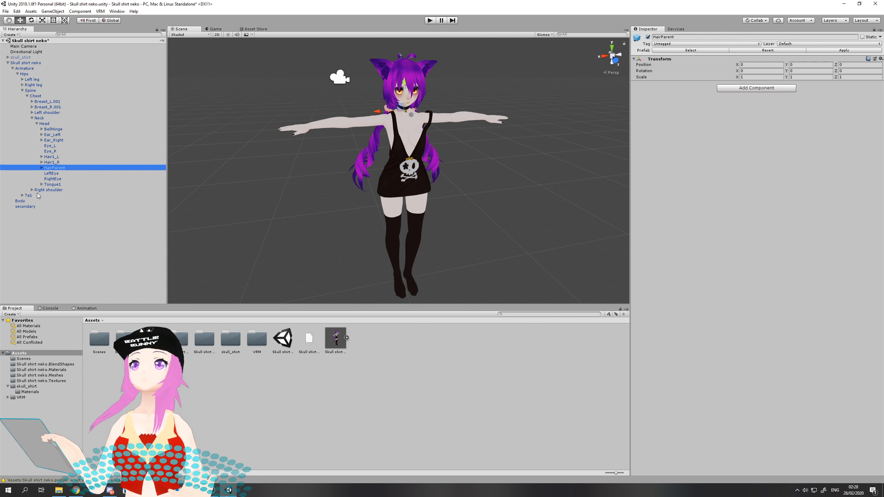
pyautogui.click(28, 196)
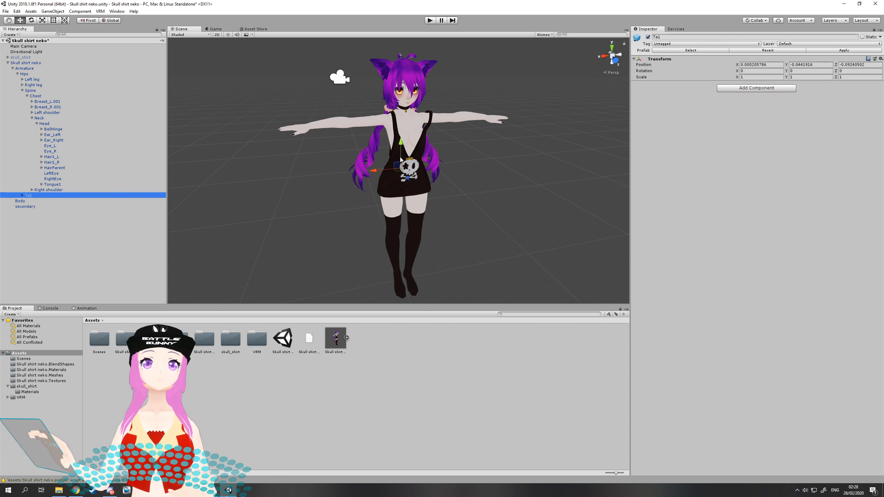
# Set secondary's Root Bones size to 8 and assign Breast_L.001, Breast_R.001, Ear_Left, Ear_Right, Hair1_L, Hair1_R, HairParent and Ta1 in order
pyautogui.click(29, 207)
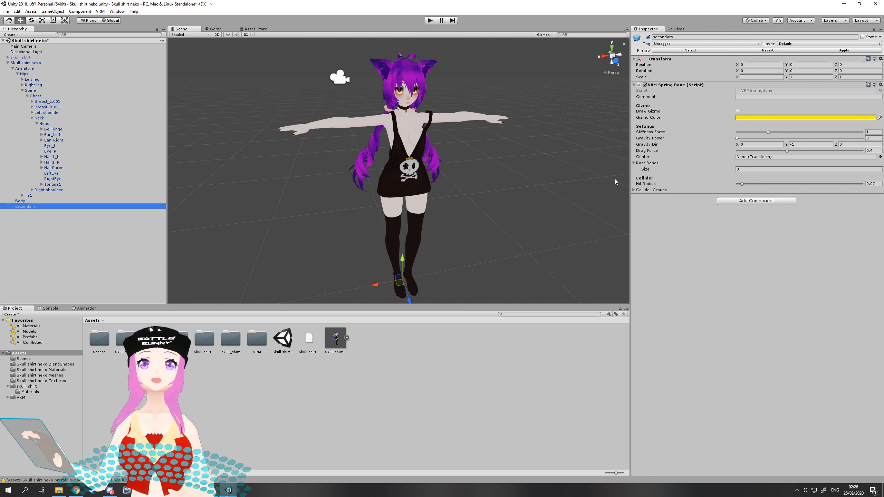
pyautogui.click(745, 170)
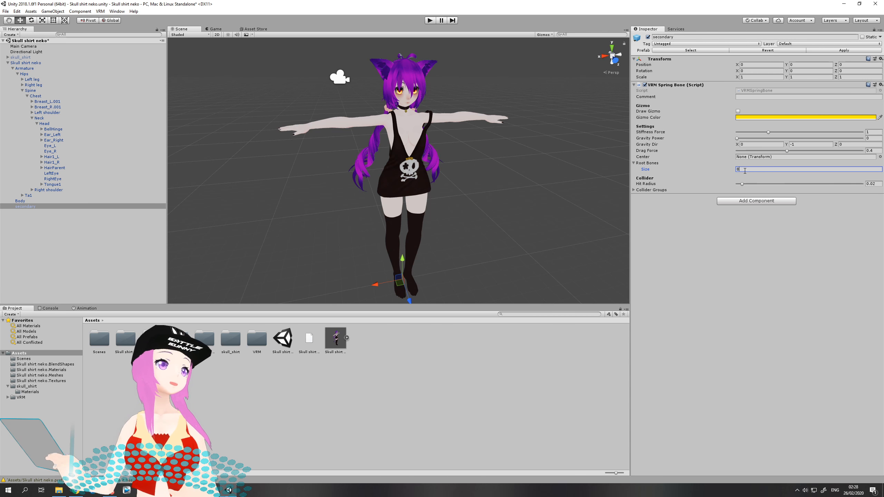
pyautogui.press('Return')
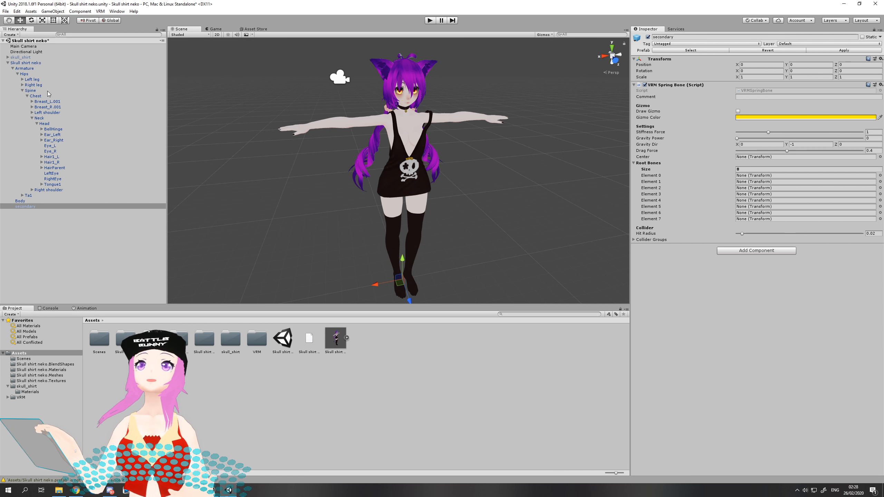
pyautogui.moveTo(48, 102); pyautogui.dragTo(749, 176)
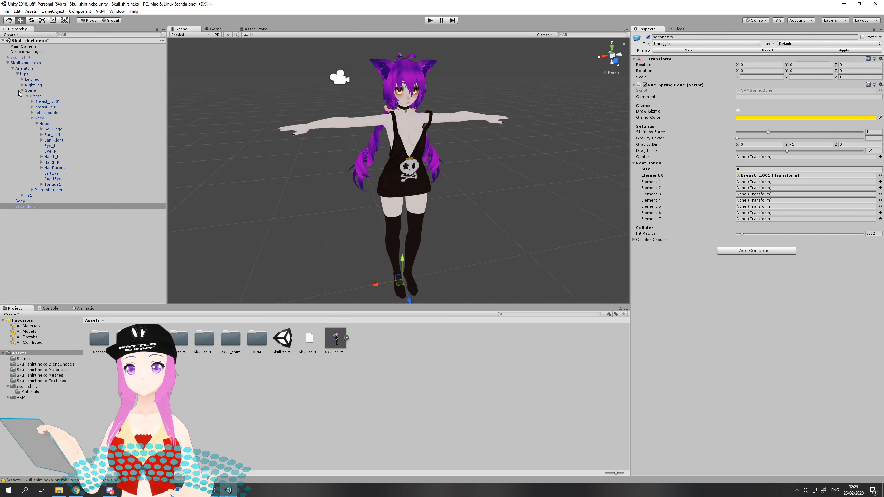
pyautogui.moveTo(56, 107); pyautogui.dragTo(769, 181)
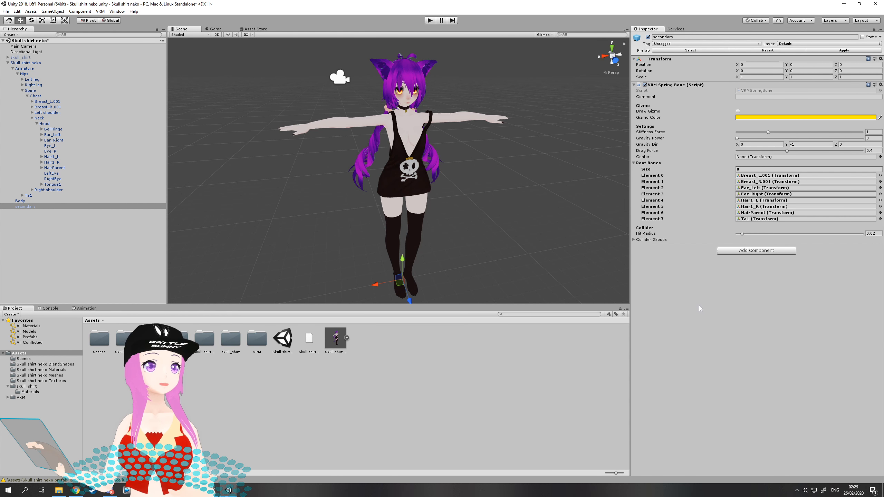
# Start Play mode, compare the Game and Scene views, and return to the Scene view
pyautogui.click(429, 20)
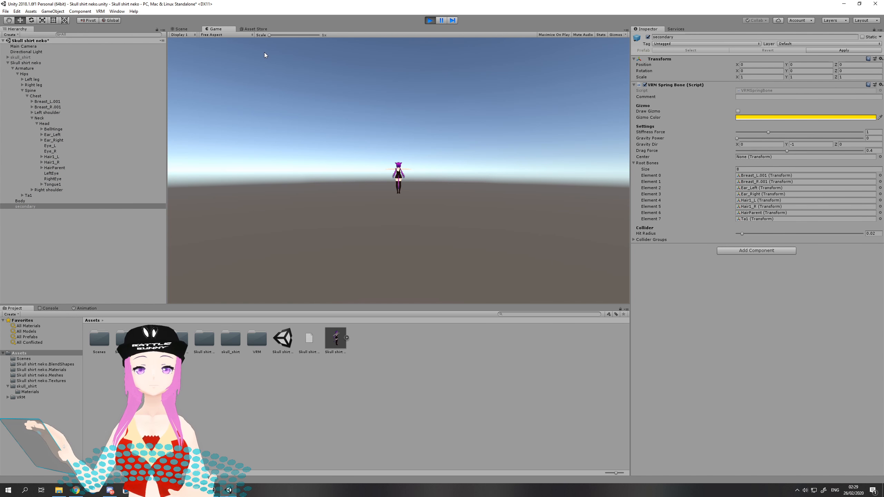
pyautogui.click(184, 29)
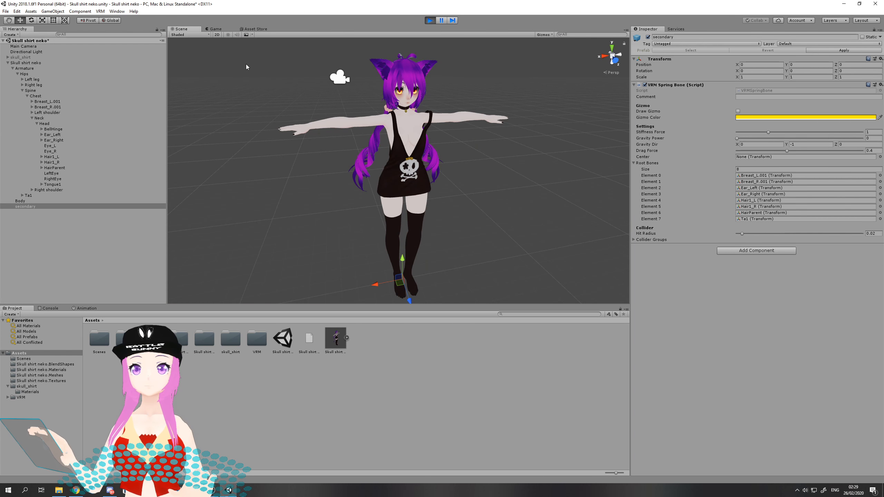
pyautogui.click(209, 30)
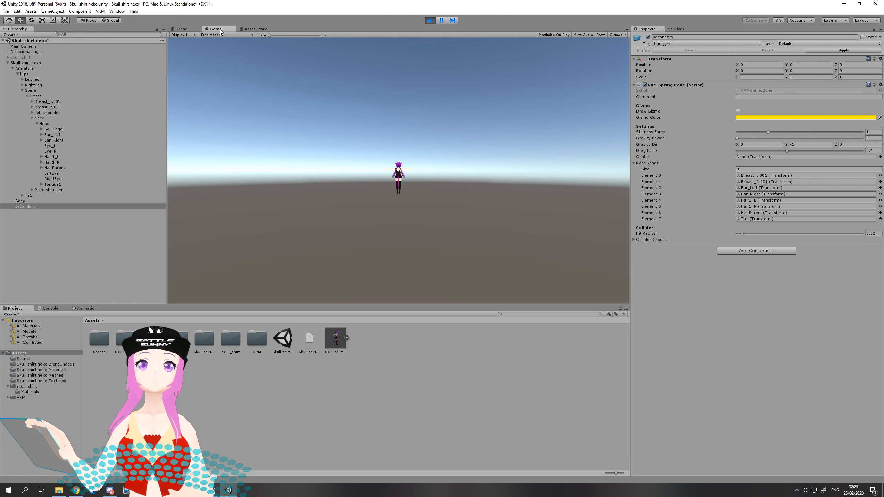
pyautogui.click(181, 30)
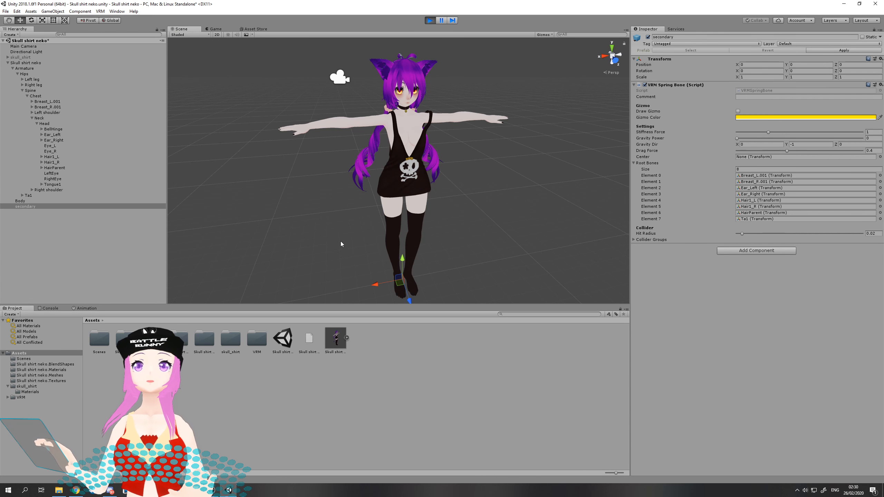
# Test the spring bones in Play mode by moving Skull shirt neko to about X -0.087, Y -0.039, Z 0.003
pyautogui.click(34, 64)
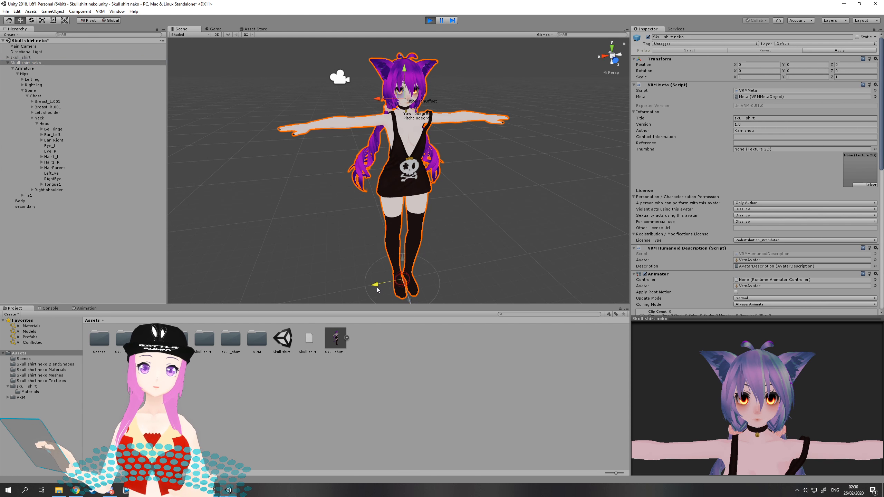
pyautogui.moveTo(377, 288); pyautogui.dragTo(403, 299)
pyautogui.moveTo(414, 257)
pyautogui.mouseDown()
pyautogui.moveTo(413, 241)
pyautogui.moveTo(412, 266)
pyautogui.mouseUp()
pyautogui.moveTo(427, 259); pyautogui.dragTo(511, 253, button='right')
pyautogui.moveTo(400, 256); pyautogui.dragTo(435, 243, button='middle')
pyautogui.keyDown('alt'); pyautogui.moveTo(435, 244); pyautogui.dragTo(469, 252); pyautogui.keyUp('alt')
pyautogui.moveTo(470, 252); pyautogui.dragTo(491, 249, button='right')
pyautogui.moveTo(459, 244); pyautogui.dragTo(519, 235, button='middle')
pyautogui.moveTo(461, 236); pyautogui.dragTo(505, 232, button='right')
pyautogui.moveTo(454, 230); pyautogui.dragTo(521, 232, button='middle')
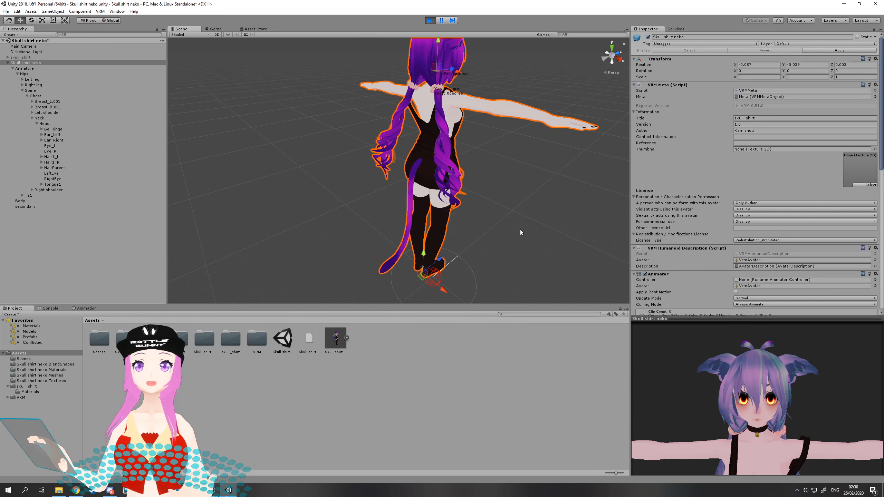
# Examine the hair and tail of the running avatar from behind and from the side
pyautogui.keyDown('alt'); pyautogui.moveTo(519, 211); pyautogui.dragTo(485, 202); pyautogui.keyUp('alt')
pyautogui.moveTo(486, 202); pyautogui.dragTo(454, 202, button='middle')
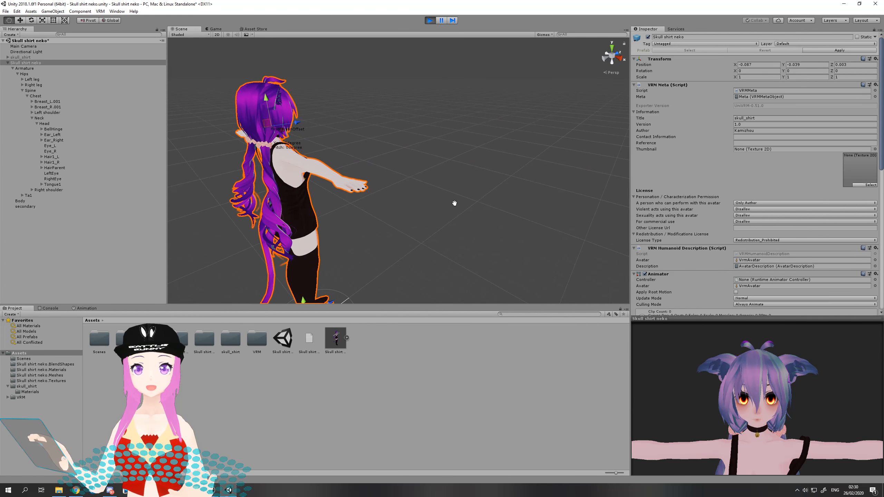
pyautogui.scroll(5, 452, 196)
pyautogui.scroll(-5, 449, 192)
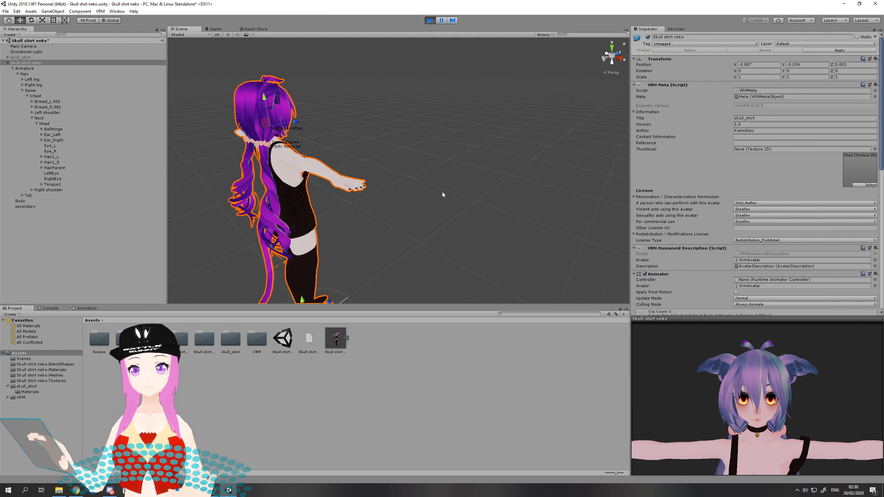
pyautogui.moveTo(390, 182); pyautogui.dragTo(346, 173, button='right')
pyautogui.scroll(3, 347, 174)
pyautogui.scroll(-5, 346, 173)
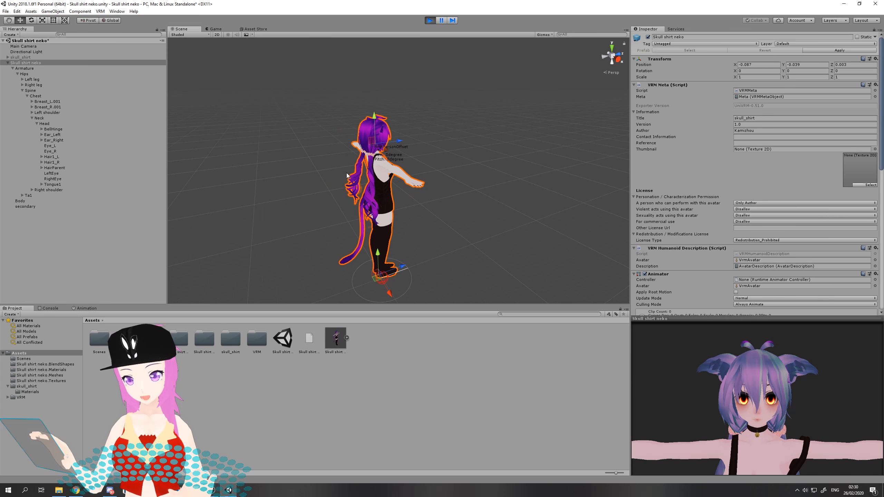
pyautogui.scroll(5, 346, 173)
pyautogui.scroll(-3, 346, 173)
pyautogui.moveTo(424, 194); pyautogui.dragTo(446, 186, button='right')
pyautogui.keyDown('alt'); pyautogui.moveTo(446, 185); pyautogui.dragTo(521, 184); pyautogui.keyUp('alt')
pyautogui.moveTo(521, 184); pyautogui.dragTo(442, 136, button='middle')
# Test the hair and tail motion again by moving the avatar to about Y -0.049 and Z -0.166
pyautogui.moveTo(399, 275); pyautogui.dragTo(435, 274)
pyautogui.moveTo(529, 181); pyautogui.dragTo(477, 152, button='right')
pyautogui.moveTo(484, 150); pyautogui.dragTo(400, 192, button='middle')
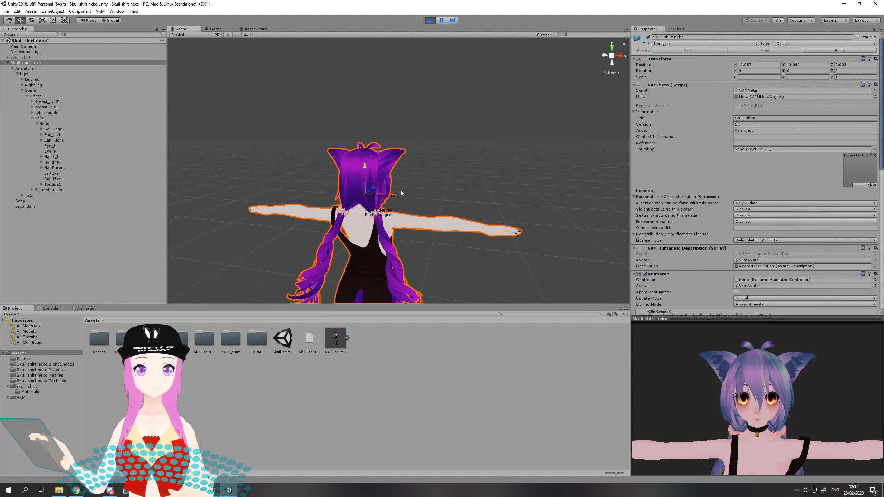
pyautogui.moveTo(411, 209); pyautogui.dragTo(380, 228, button='right')
pyautogui.scroll(-3, 427, 223)
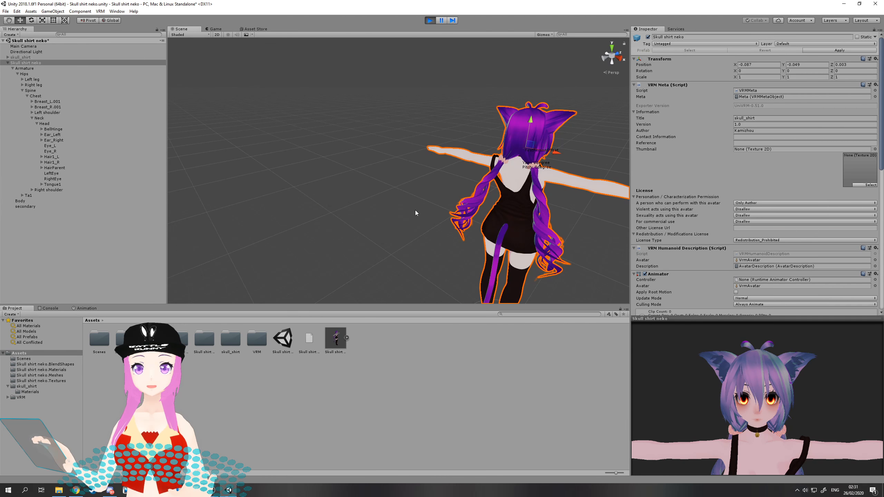
pyautogui.keyDown('alt'); pyautogui.moveTo(415, 210); pyautogui.dragTo(325, 202); pyautogui.keyUp('alt')
pyautogui.moveTo(359, 261); pyautogui.dragTo(403, 209, button='middle')
pyautogui.moveTo(429, 201); pyautogui.dragTo(423, 159, button='right')
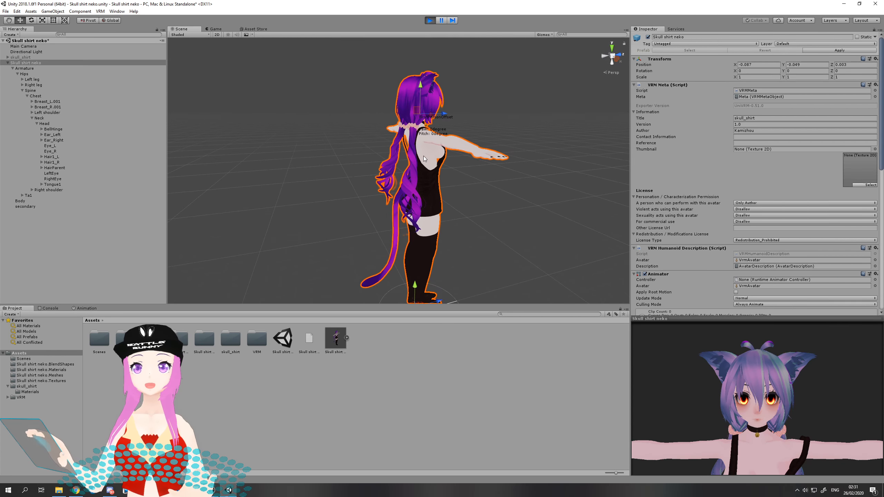
pyautogui.moveTo(444, 241); pyautogui.dragTo(366, 223, button='middle')
pyautogui.moveTo(360, 290); pyautogui.dragTo(242, 174)
pyautogui.moveTo(243, 174); pyautogui.dragTo(342, 170, button='middle')
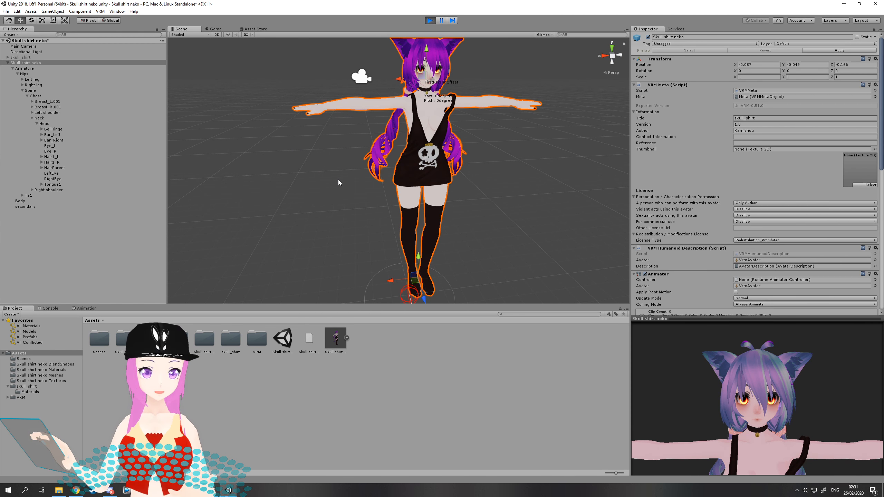
# Examine the avatar from the front and test its bounce by moving it to about X -0.024 and Z -0.137
pyautogui.moveTo(485, 170); pyautogui.dragTo(477, 161, button='right')
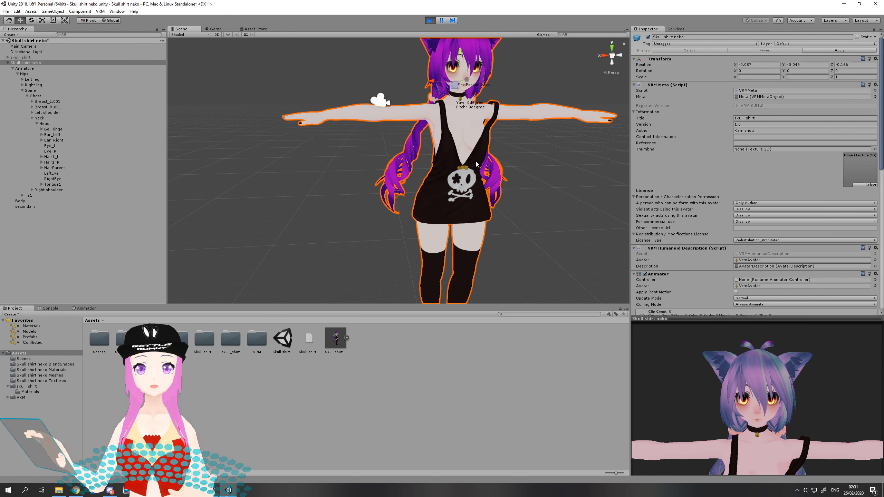
pyautogui.scroll(3, 468, 167)
pyautogui.scroll(-2, 460, 173)
pyautogui.moveTo(463, 169); pyautogui.dragTo(461, 176, button='middle')
pyautogui.scroll(-2, 461, 175)
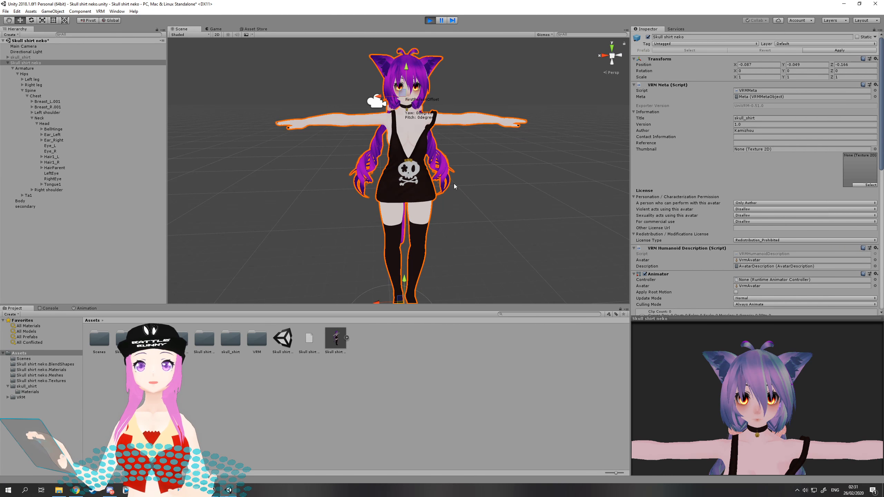
pyautogui.scroll(2, 417, 100)
pyautogui.scroll(-2, 417, 101)
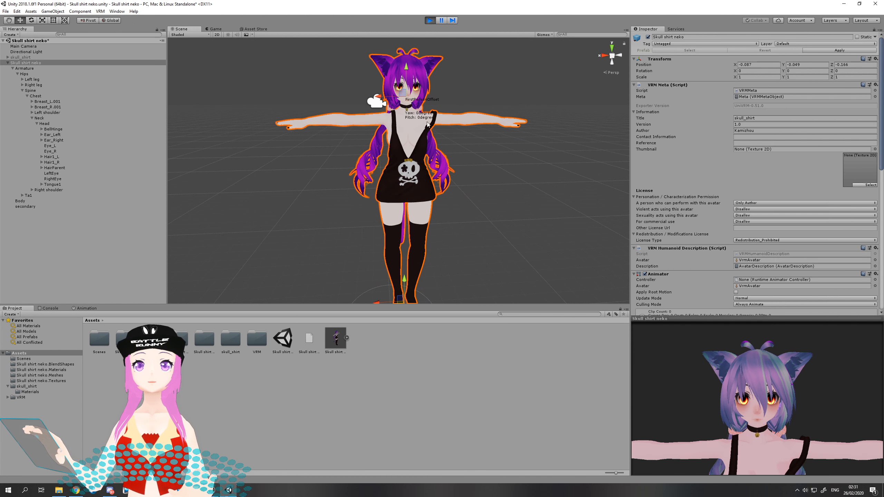
pyautogui.scroll(-2, 428, 125)
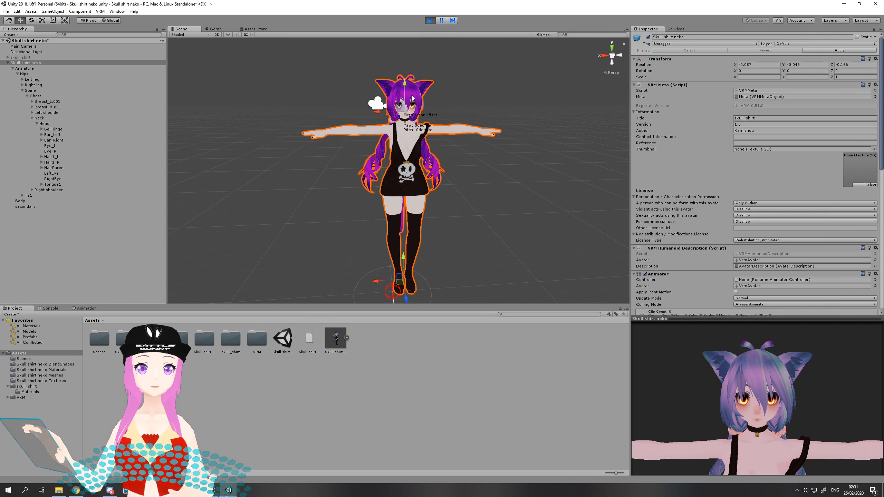
pyautogui.moveTo(377, 281); pyautogui.dragTo(396, 301)
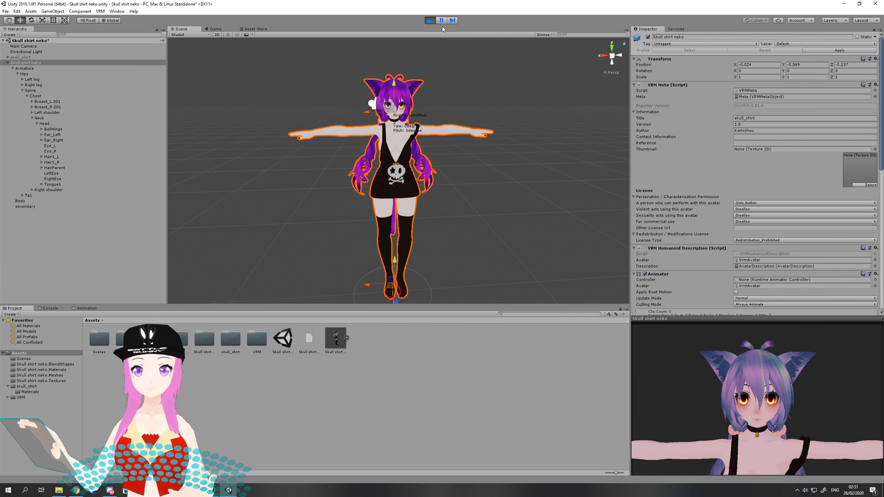
# Stop Play mode and select the secondary object to show its VRM Spring Bone settings
pyautogui.click(430, 20)
pyautogui.moveTo(434, 216)
pyautogui.mouseDown(button='middle')
pyautogui.moveTo(431, 200)
pyautogui.moveTo(427, 229)
pyautogui.mouseUp(button='middle')
pyautogui.moveTo(421, 160); pyautogui.dragTo(443, 189, button='middle')
pyautogui.scroll(4, 469, 191)
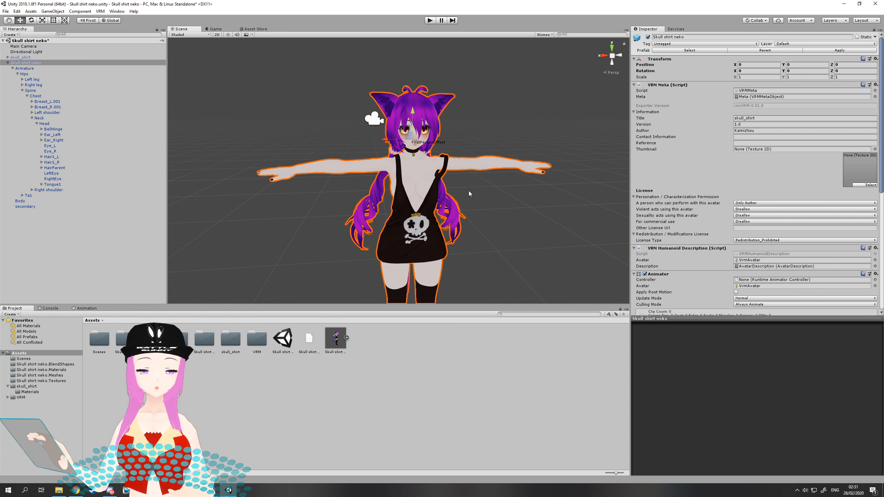
pyautogui.moveTo(509, 202); pyautogui.dragTo(499, 213, button='middle')
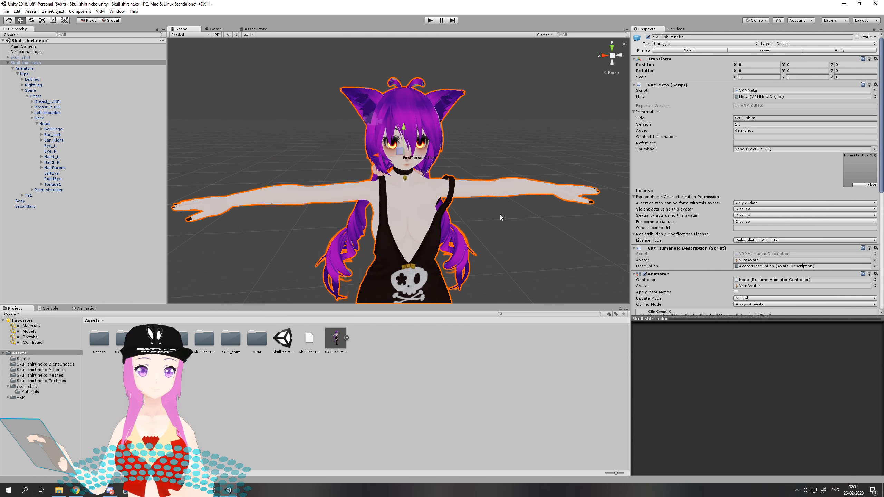
pyautogui.click(25, 207)
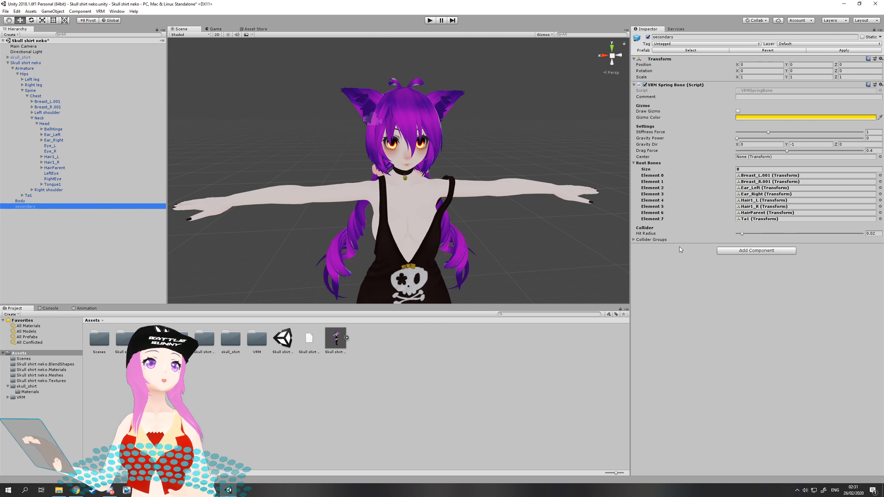
# Set the size of the Collider Groups list in the secondary object's VRM Spring Bone component to 1
pyautogui.click(651, 240)
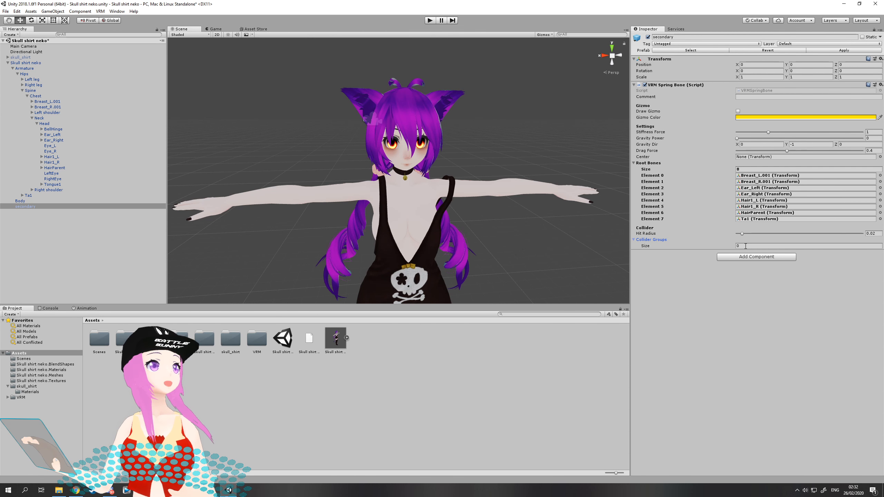
pyautogui.click(746, 246)
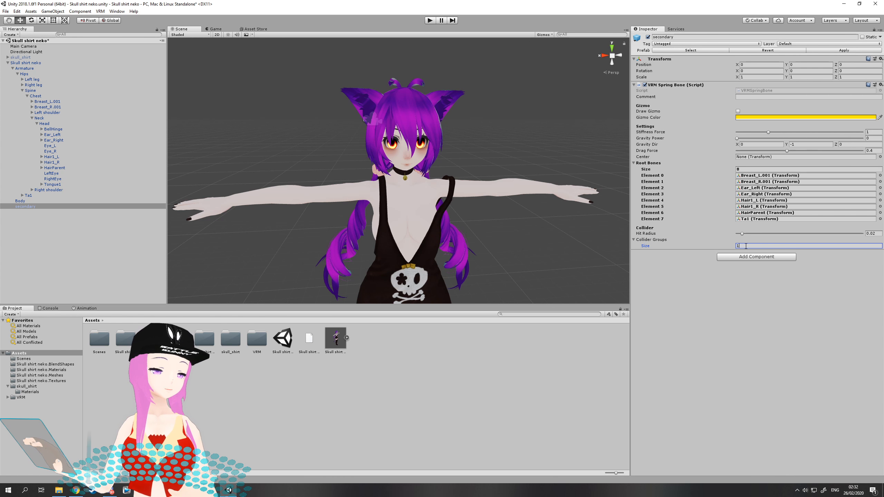
pyautogui.write('1')
pyautogui.press('Return')
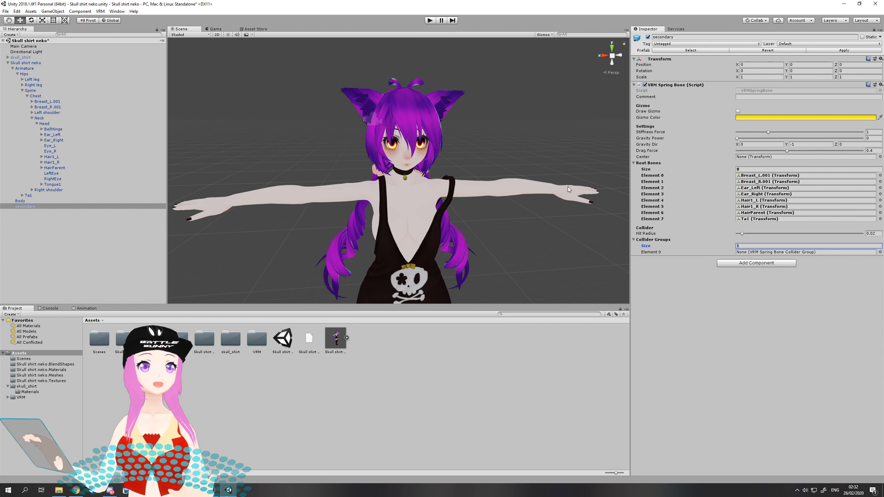
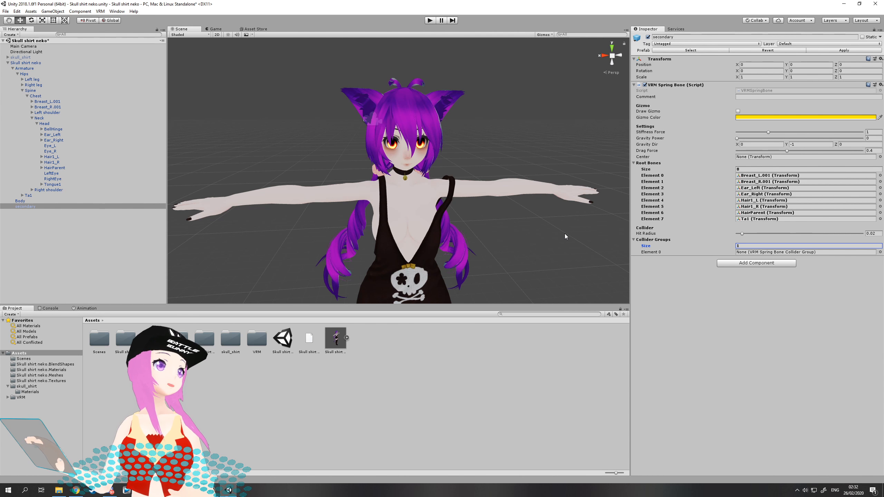
# Compare the Neck and Head bones in the avatar's armature and select the Head bone
pyautogui.click(44, 124)
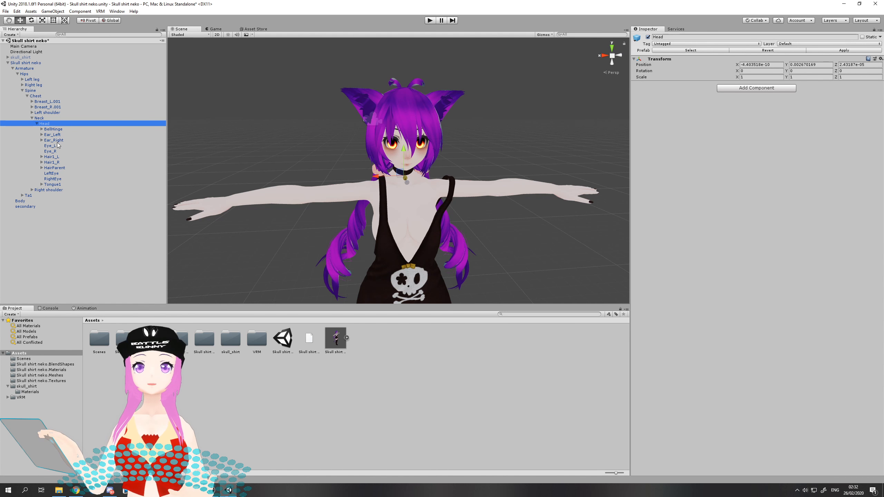
pyautogui.click(40, 118)
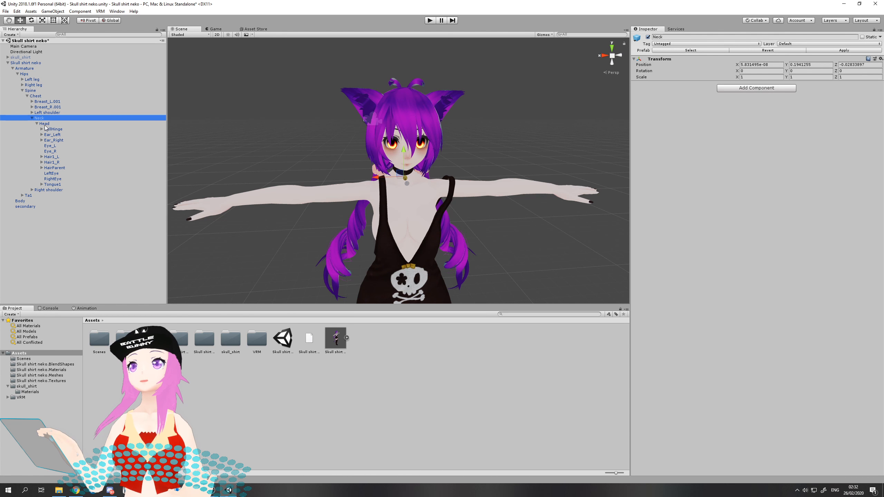
pyautogui.click(44, 124)
pyautogui.keyDown('alt'); pyautogui.moveTo(245, 148); pyautogui.dragTo(425, 139); pyautogui.keyUp('alt')
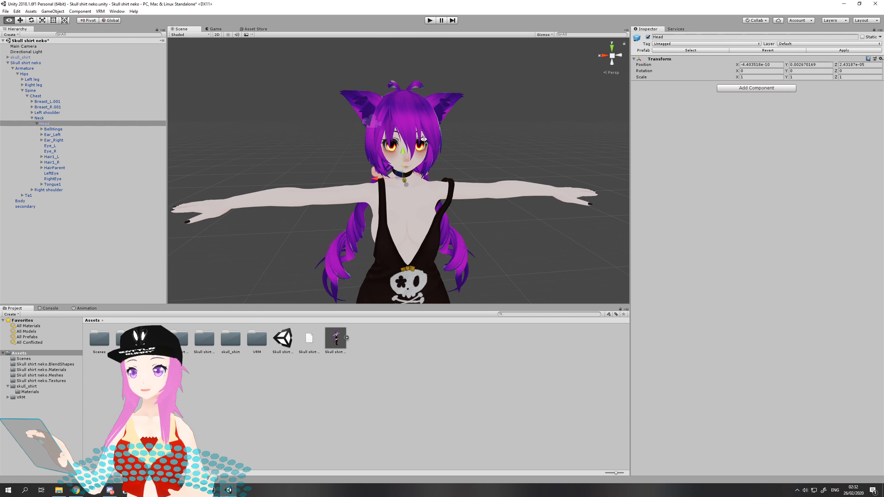
# Add a VRM Spring Bone Collider Group component to the Head bone
pyautogui.scroll(4, 424, 139)
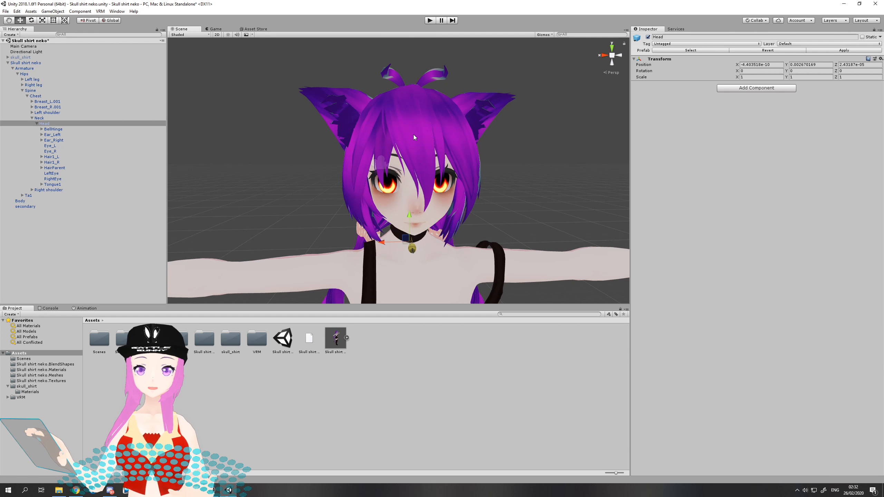
pyautogui.moveTo(415, 133); pyautogui.dragTo(416, 126, button='middle')
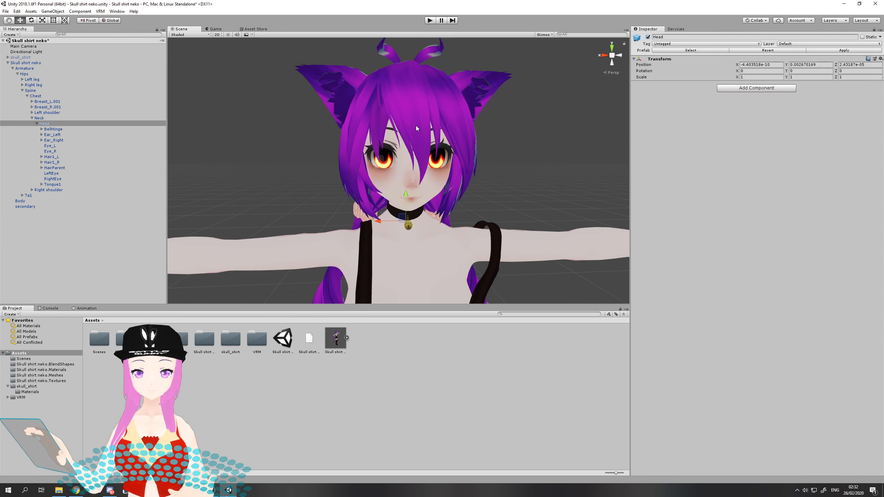
pyautogui.click(751, 89)
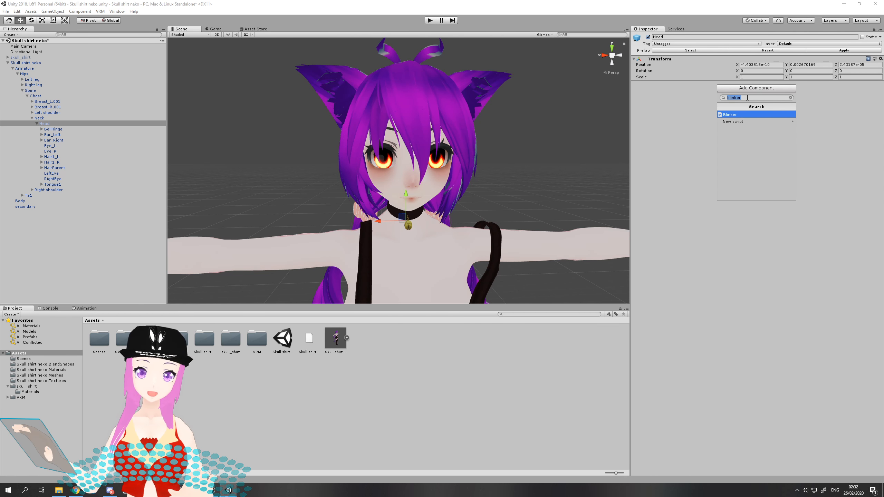
pyautogui.write('vrm')
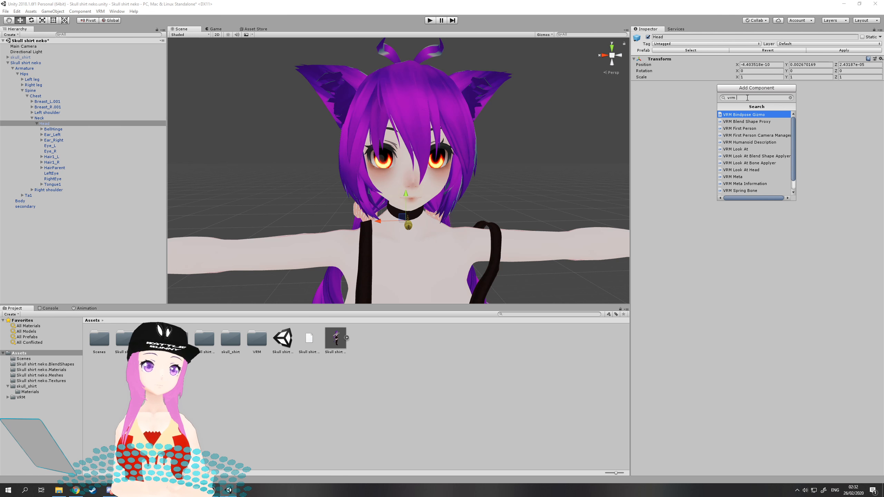
pyautogui.write(' spring')
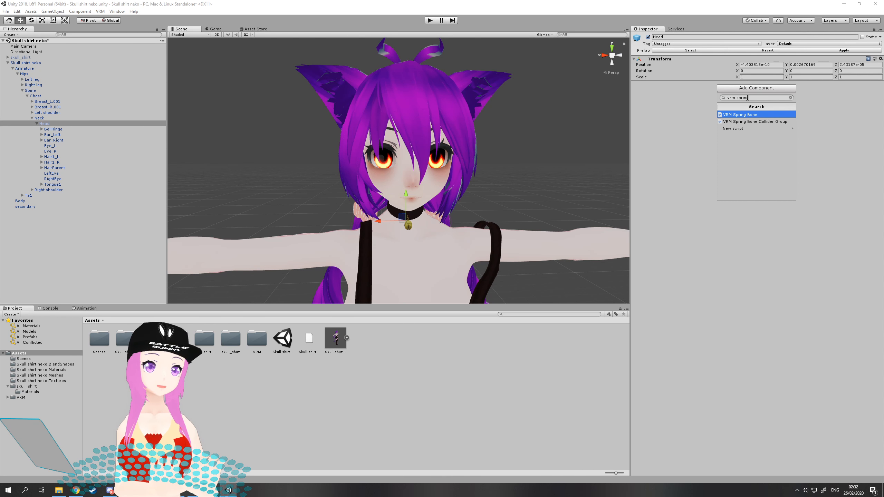
pyautogui.click(766, 122)
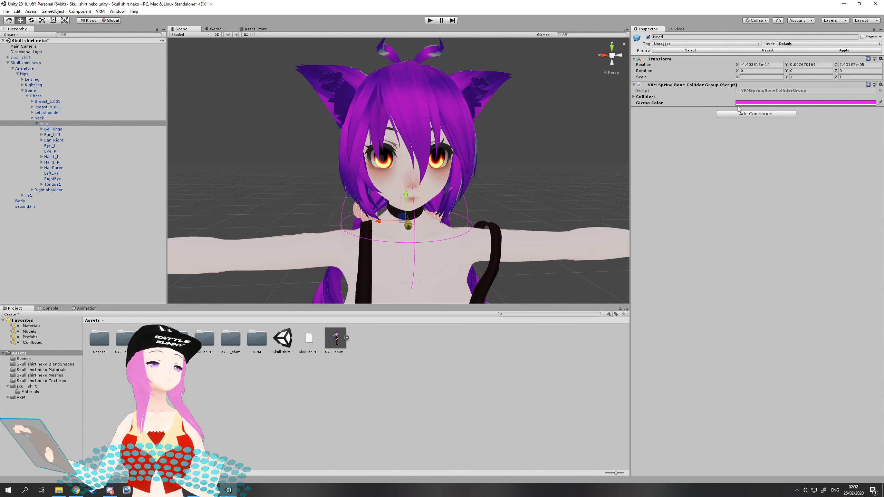
# Expand the Head collider group's Colliders list and Element 0 to expose the offset and radius settings
pyautogui.click(634, 97)
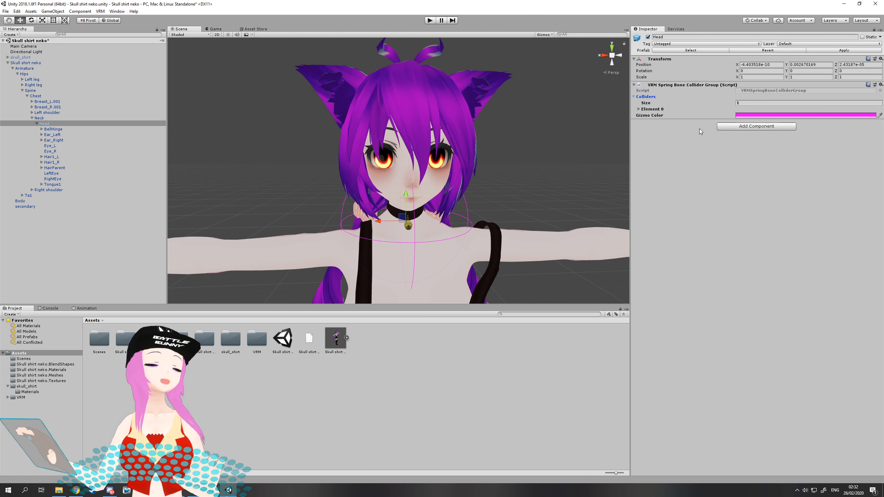
pyautogui.click(639, 110)
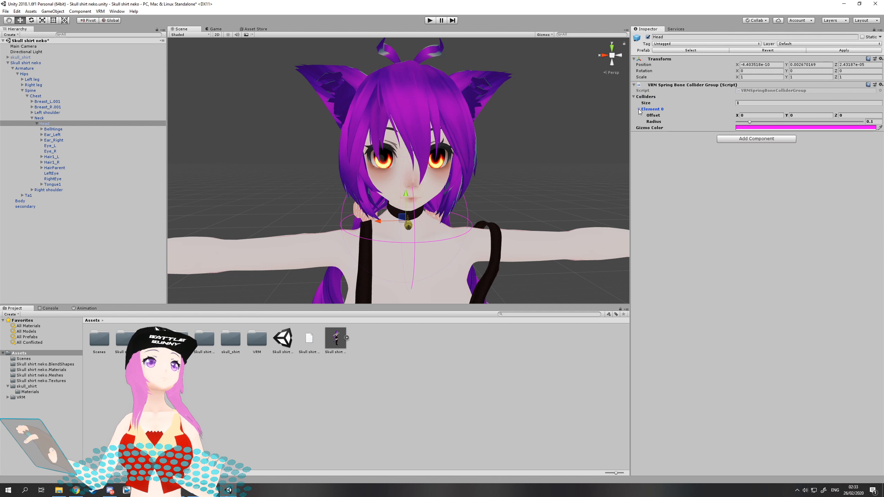
pyautogui.click(749, 117)
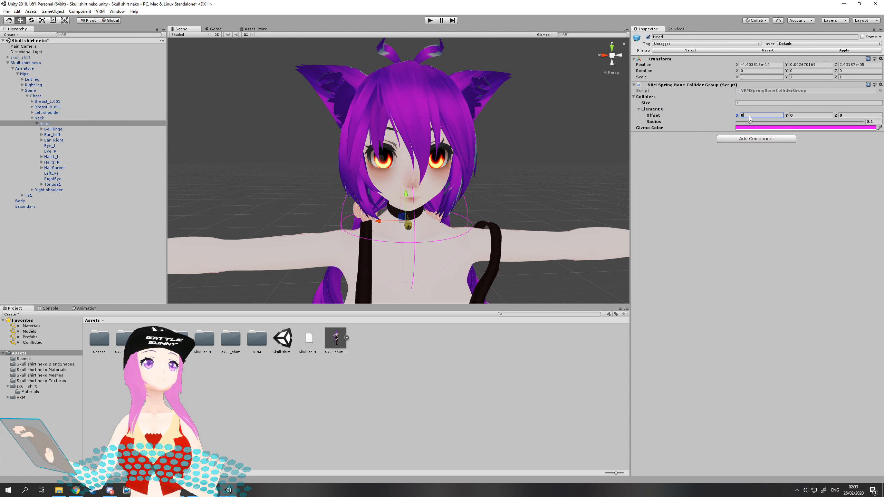
pyautogui.moveTo(416, 209)
pyautogui.mouseDown(button='middle')
pyautogui.moveTo(419, 198)
pyautogui.moveTo(434, 201)
pyautogui.moveTo(413, 201)
pyautogui.mouseUp(button='middle')
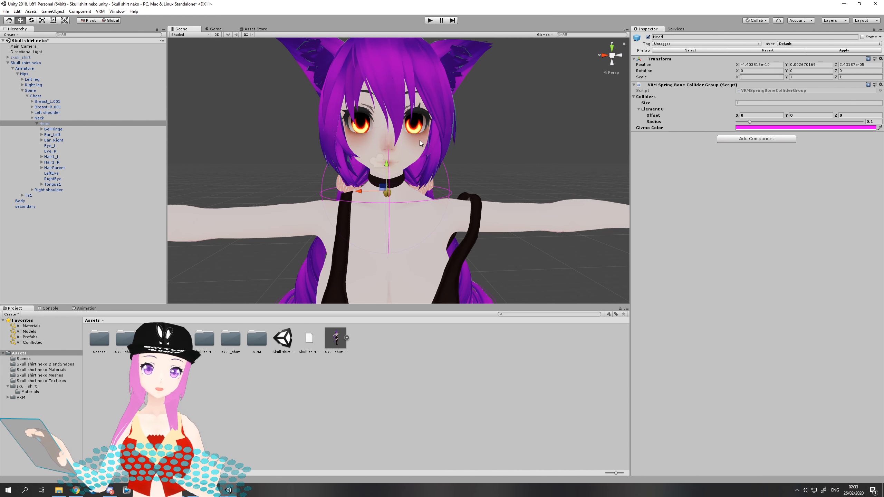
# Raise the Head collider sphere into the face by setting its Y offset to 0.1
pyautogui.click(802, 115)
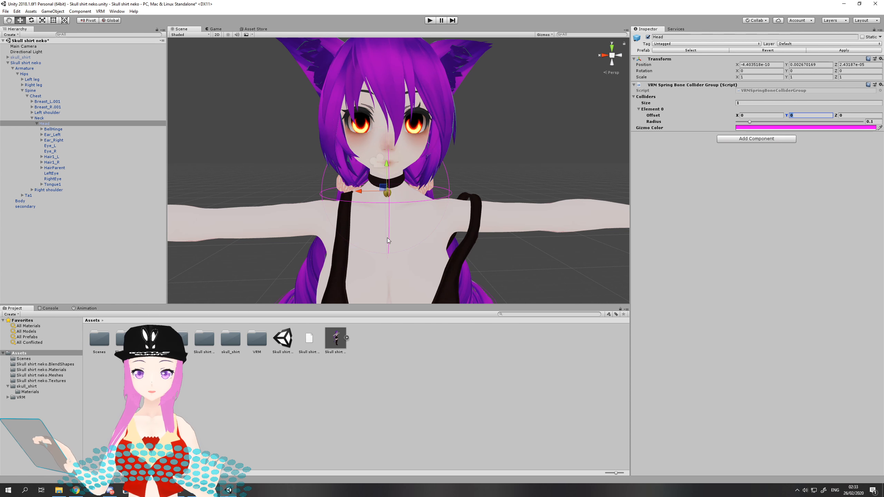
pyautogui.scroll(1, 417, 188)
pyautogui.scroll(-1, 417, 188)
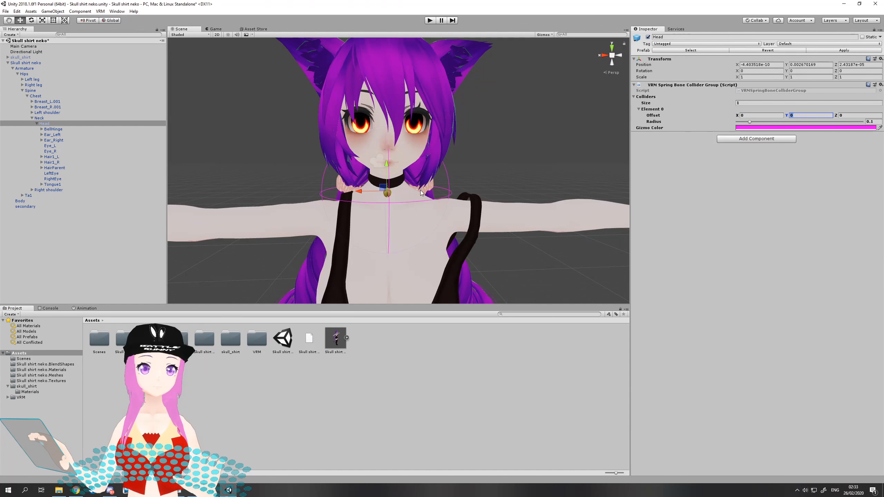
pyautogui.moveTo(417, 175); pyautogui.dragTo(417, 195, button='middle')
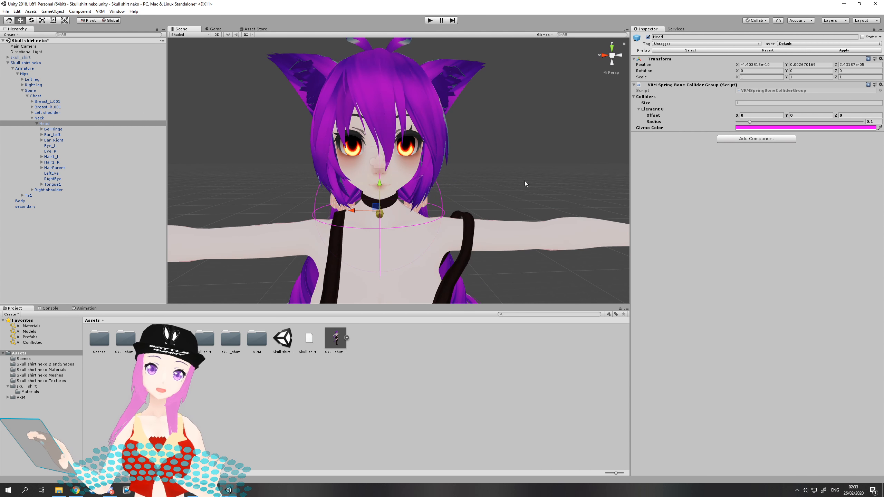
pyautogui.click(803, 116)
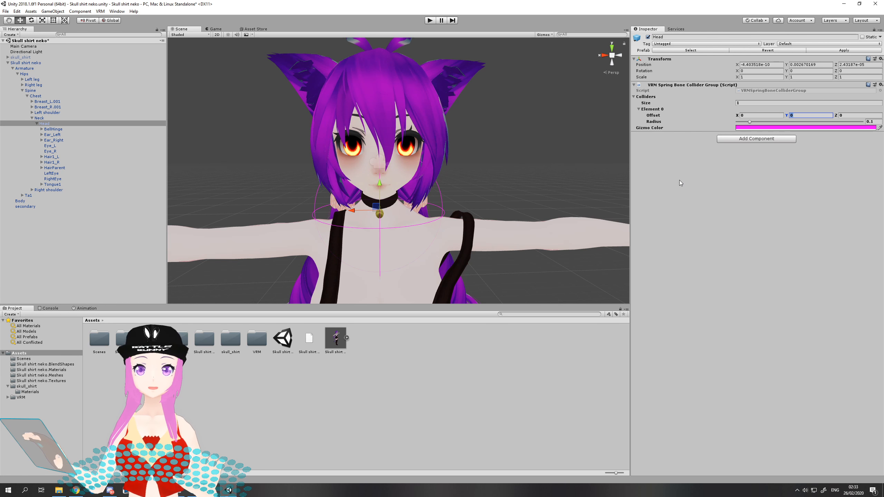
pyautogui.click(798, 116)
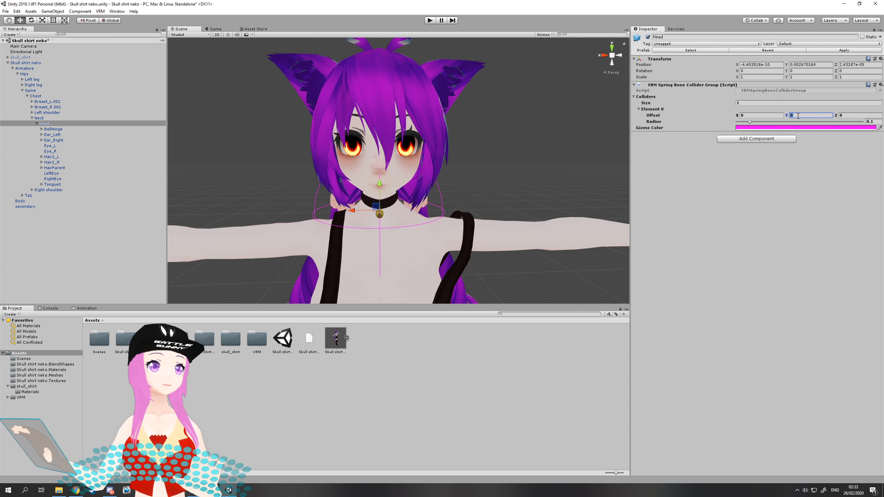
pyautogui.write('.0')
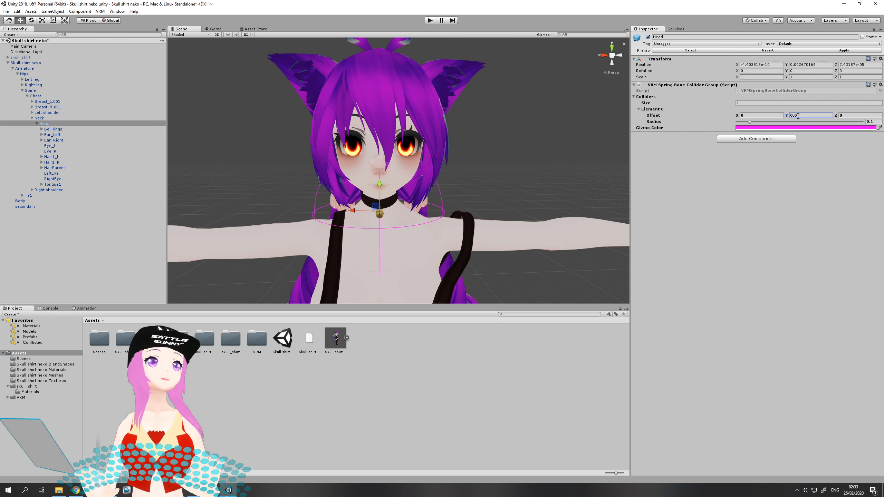
pyautogui.write('1')
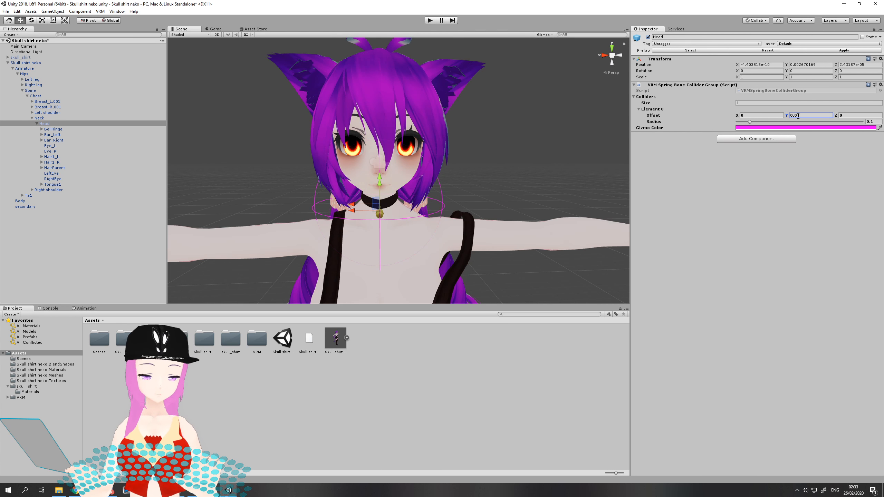
pyautogui.press('BackSpace')
pyautogui.write('5')
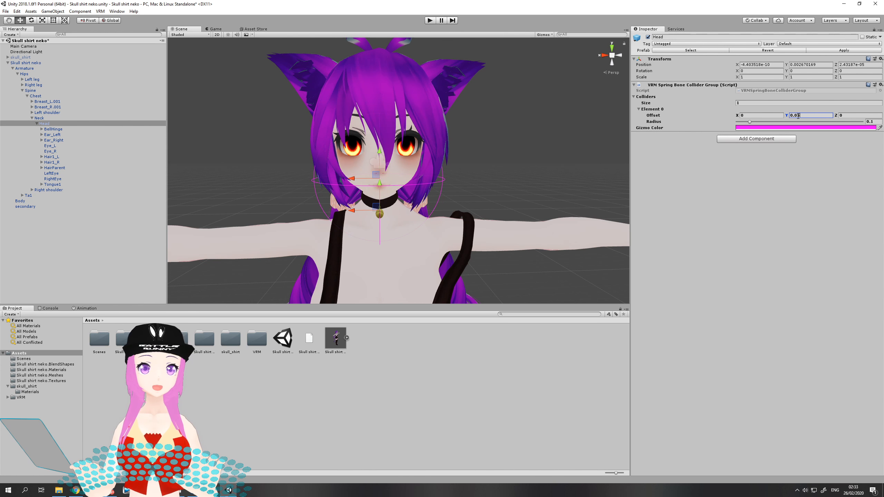
pyautogui.press('BackSpace')
pyautogui.write('1')
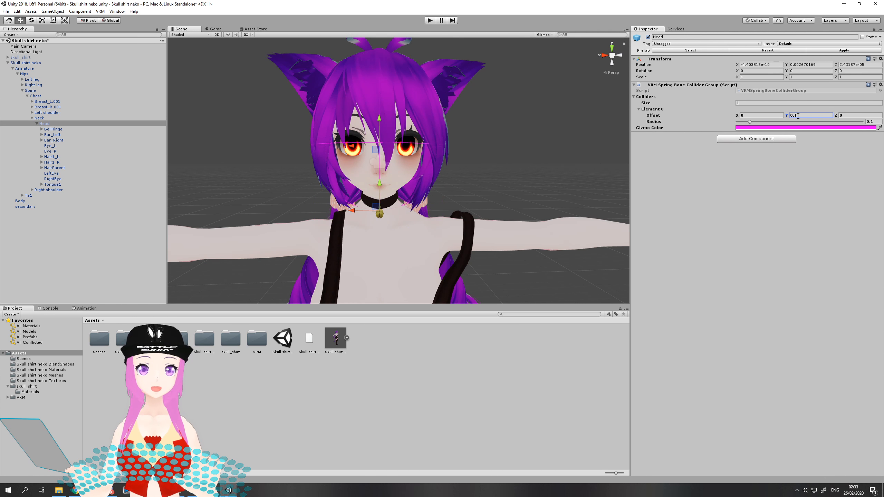
# Check the Head collider sphere from the side and front, and reduce its radius to 0.075
pyautogui.moveTo(532, 146); pyautogui.dragTo(423, 148, button='right')
pyautogui.press('d')
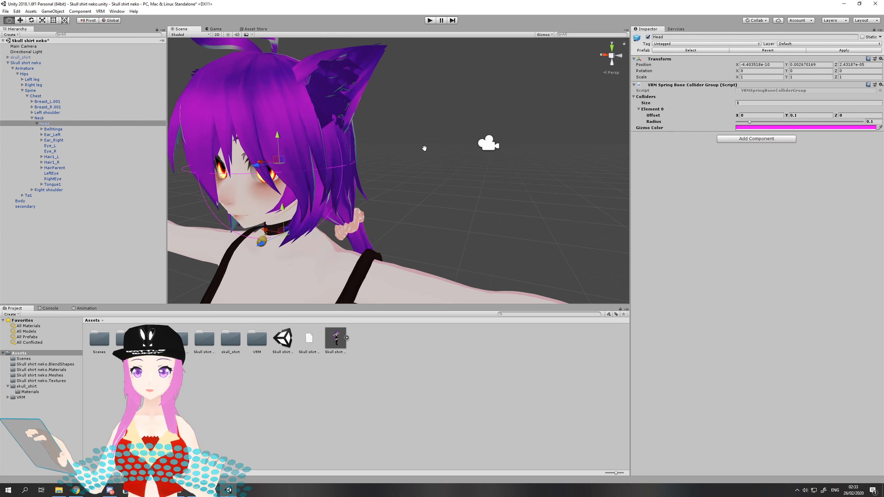
pyautogui.moveTo(422, 148); pyautogui.dragTo(459, 149, button='middle')
pyautogui.moveTo(459, 148); pyautogui.dragTo(505, 149, button='right')
pyautogui.moveTo(474, 151)
pyautogui.mouseDown(button='middle')
pyautogui.moveTo(495, 144)
pyautogui.moveTo(485, 148)
pyautogui.mouseUp(button='middle')
pyautogui.moveTo(482, 148); pyautogui.dragTo(459, 141, button='middle')
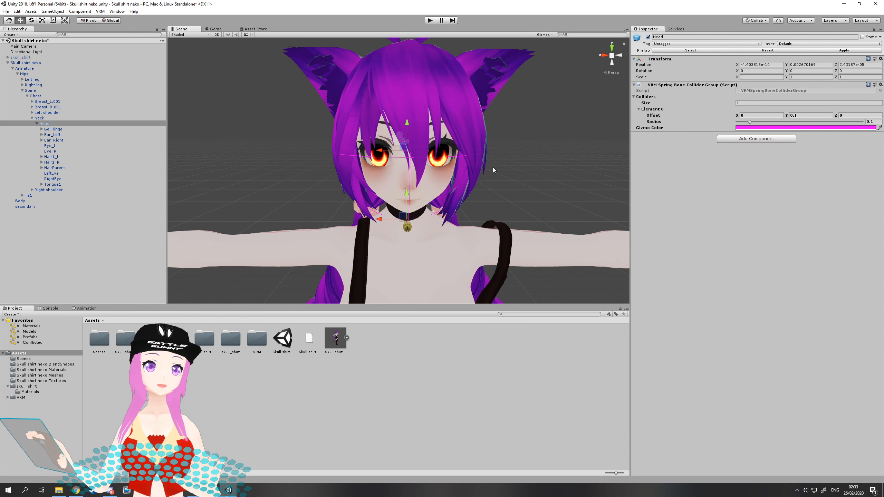
pyautogui.moveTo(499, 167); pyautogui.dragTo(495, 170, button='middle')
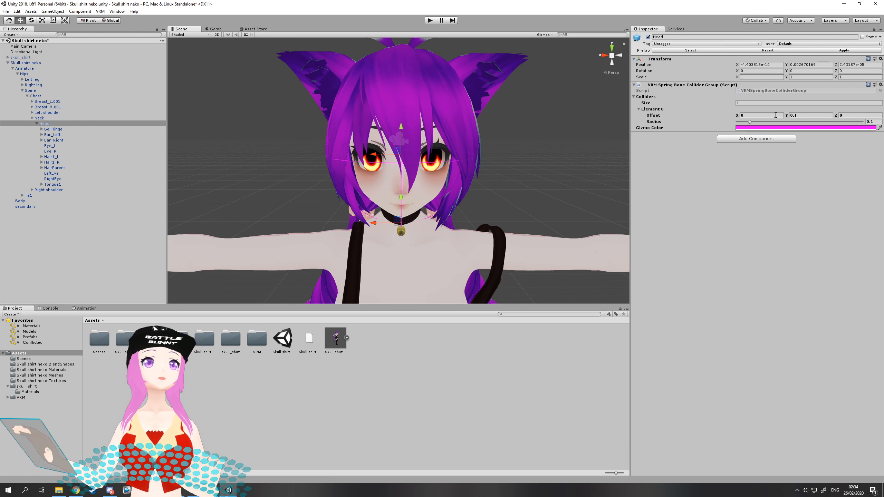
pyautogui.click(750, 122)
pyautogui.moveTo(751, 125); pyautogui.dragTo(747, 125)
# Move the Head collider sphere forward by setting its Z offset to 0.01, judging it from the side
pyautogui.moveTo(567, 137); pyautogui.dragTo(621, 141, button='right')
pyautogui.moveTo(485, 144); pyautogui.dragTo(518, 137, button='right')
pyautogui.press('a')
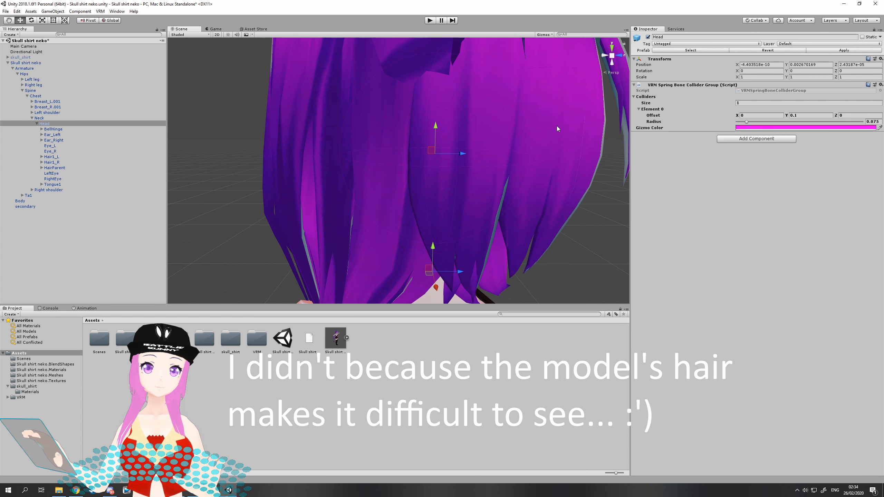
pyautogui.moveTo(351, 168); pyautogui.dragTo(375, 154, button='middle')
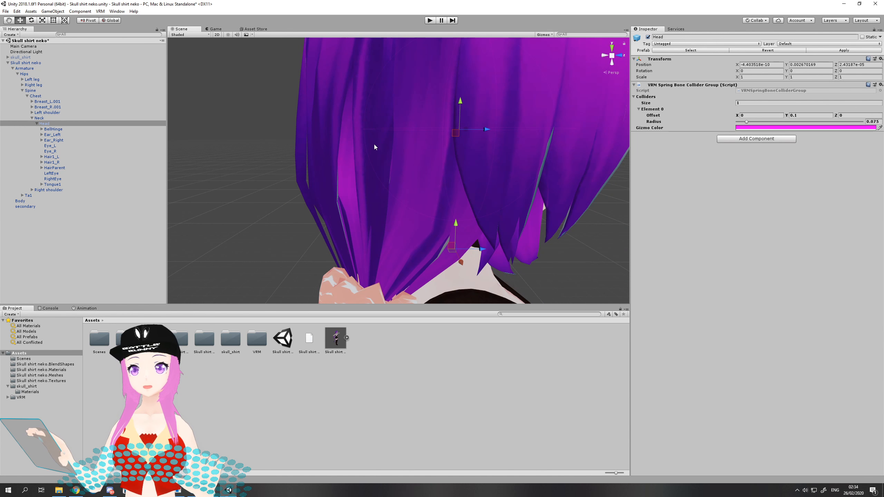
pyautogui.moveTo(372, 116); pyautogui.dragTo(417, 135, button='middle')
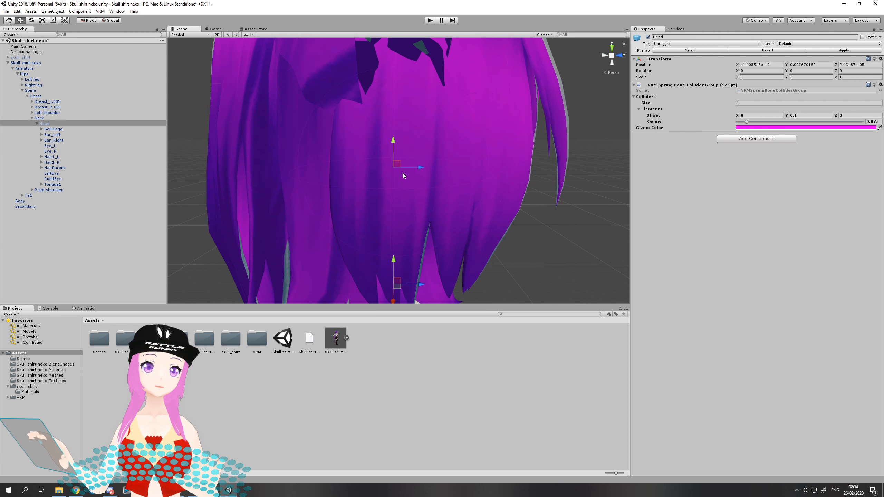
pyautogui.click(854, 116)
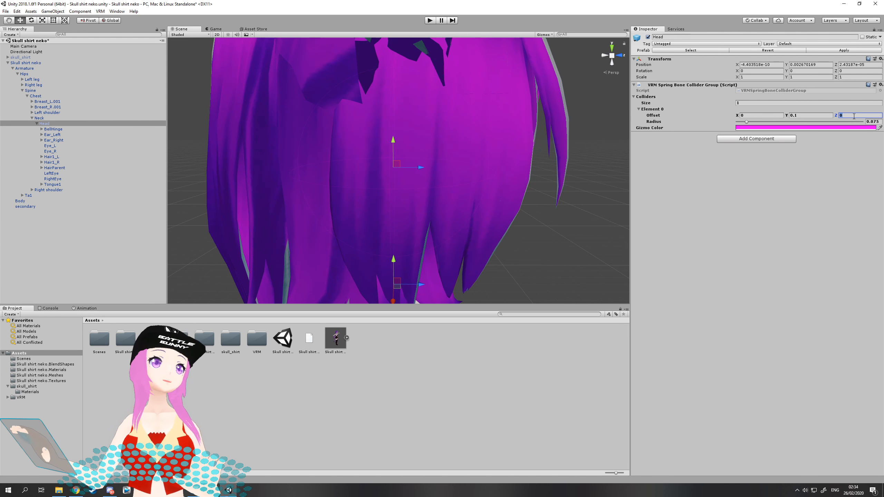
pyautogui.write('.')
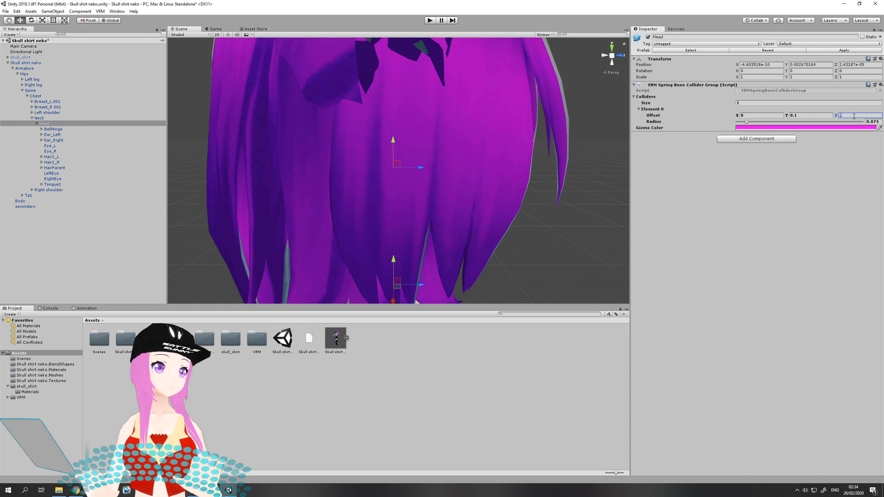
pyautogui.write('1')
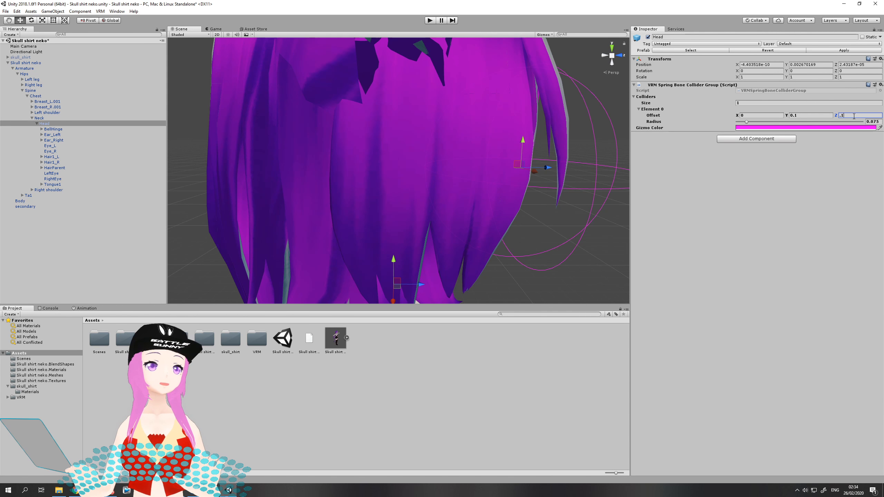
pyautogui.press('BackSpace')
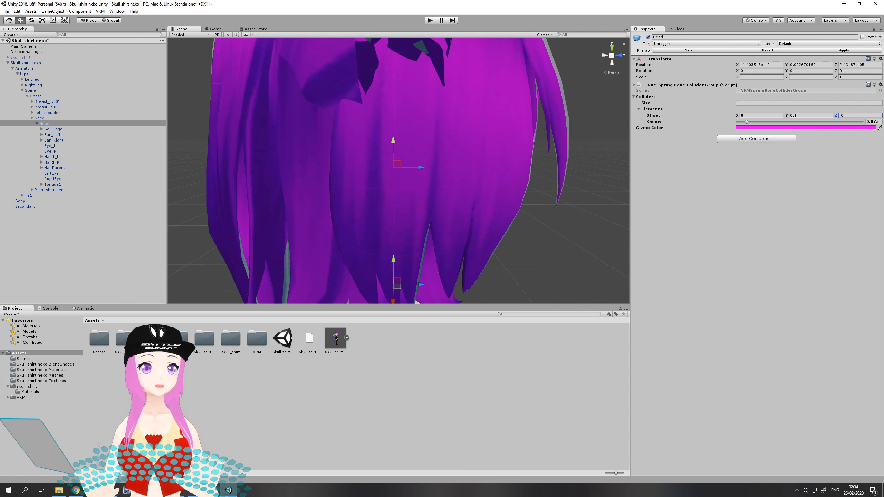
pyautogui.write('01')
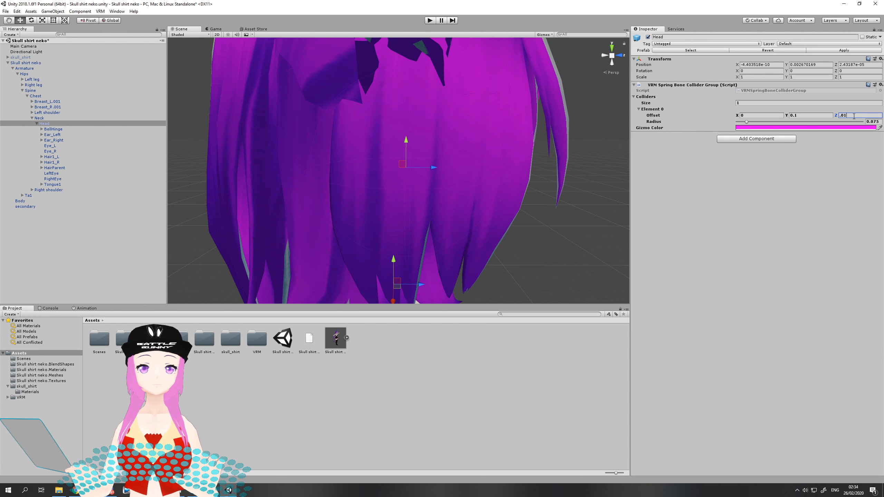
# Fine-tune the Head collider's Z offset to 0.005 while viewing the head in profile
pyautogui.moveTo(446, 162); pyautogui.dragTo(444, 158, button='middle')
pyautogui.keyDown('alt'); pyautogui.moveTo(444, 158); pyautogui.dragTo(430, 158); pyautogui.keyUp('alt')
pyautogui.moveTo(431, 157); pyautogui.dragTo(494, 158, button='right')
pyautogui.moveTo(489, 158); pyautogui.dragTo(490, 157, button='middle')
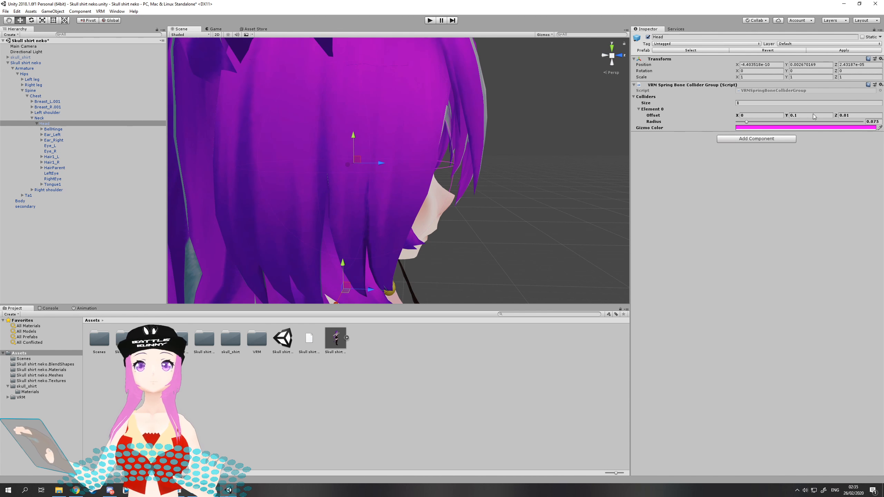
pyautogui.click(856, 116)
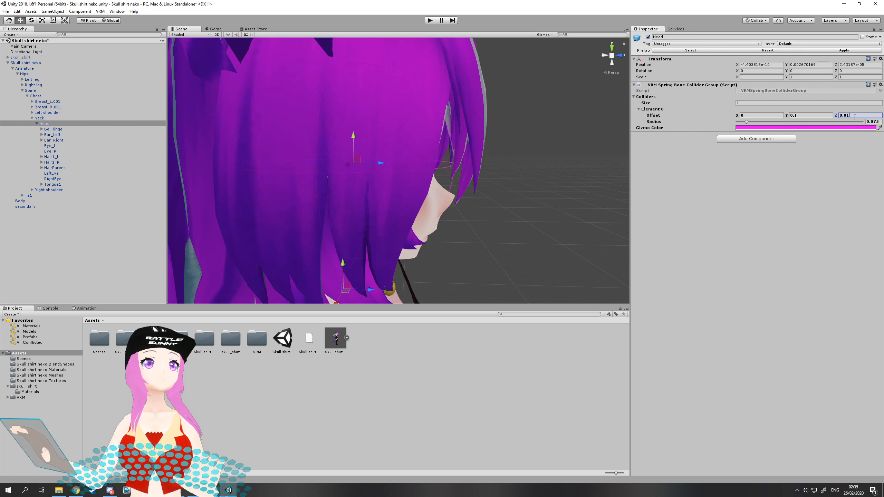
pyautogui.press('BackSpace')
pyautogui.write('05')
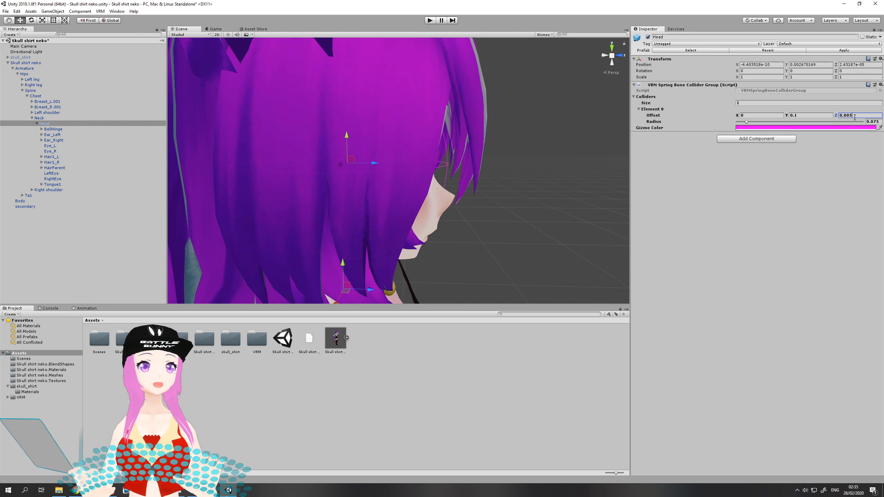
# Start Play mode and show the whole Skull shirt neko avatar, selected, in the Scene view
pyautogui.keyDown('alt'); pyautogui.moveTo(510, 171); pyautogui.dragTo(342, 164); pyautogui.keyUp('alt')
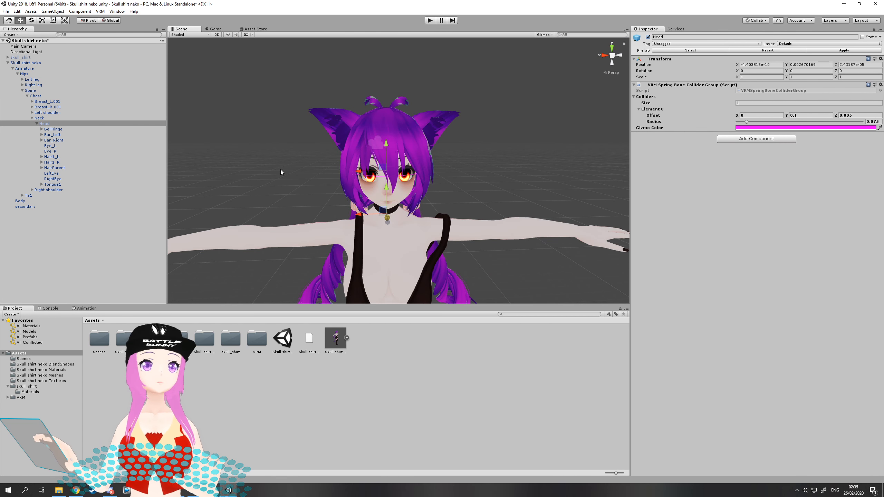
pyautogui.click(432, 21)
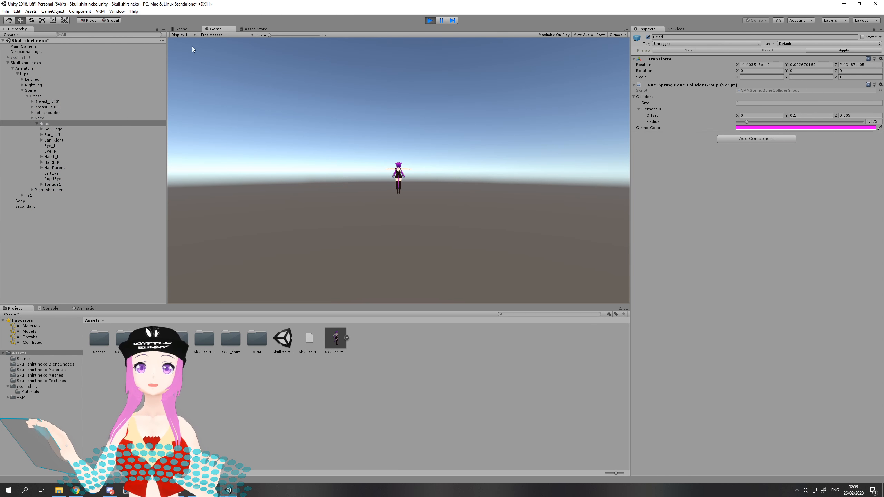
pyautogui.click(31, 64)
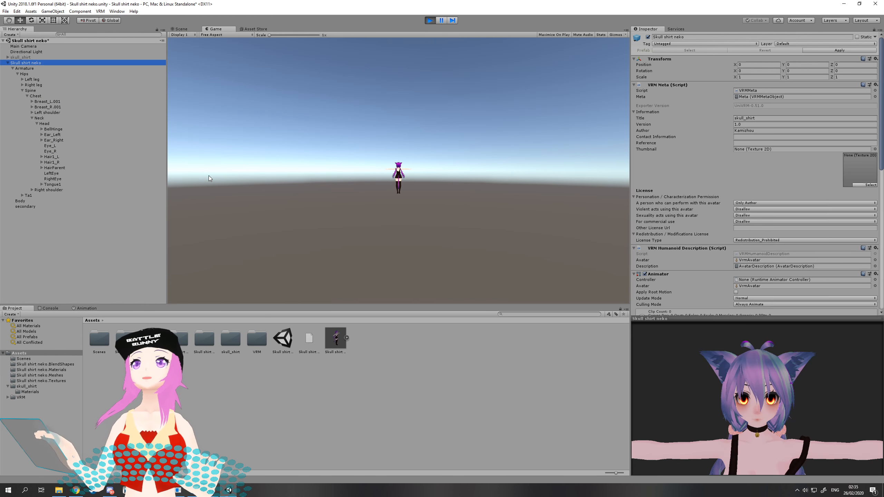
pyautogui.click(191, 29)
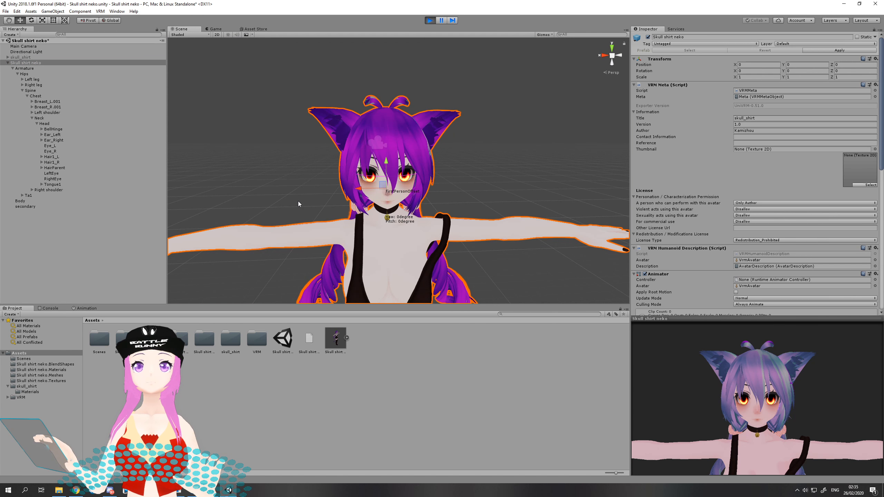
pyautogui.scroll(-10, 299, 201)
pyautogui.moveTo(310, 242); pyautogui.dragTo(320, 292, button='right')
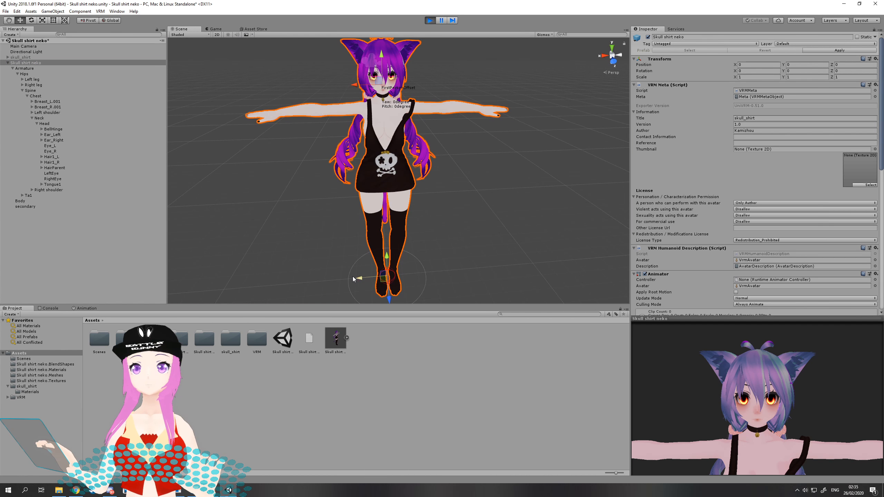
# Test the hair physics by moving the avatar sideways and forward and back, and stop Play mode
pyautogui.moveTo(352, 276)
pyautogui.mouseDown()
pyautogui.moveTo(403, 278)
pyautogui.moveTo(300, 282)
pyautogui.moveTo(421, 284)
pyautogui.moveTo(270, 283)
pyautogui.moveTo(467, 281)
pyautogui.moveTo(360, 291)
pyautogui.mouseUp()
pyautogui.moveTo(400, 248); pyautogui.dragTo(493, 236, button='right')
pyautogui.moveTo(370, 206); pyautogui.dragTo(442, 207, button='middle')
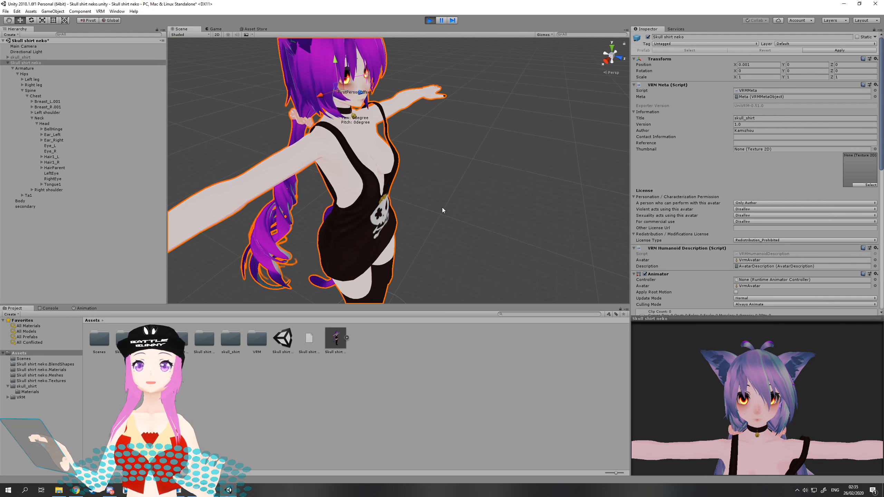
pyautogui.scroll(-5, 435, 216)
pyautogui.moveTo(404, 261)
pyautogui.mouseDown()
pyautogui.moveTo(360, 250)
pyautogui.moveTo(409, 270)
pyautogui.moveTo(381, 263)
pyautogui.moveTo(407, 275)
pyautogui.moveTo(391, 270)
pyautogui.mouseUp()
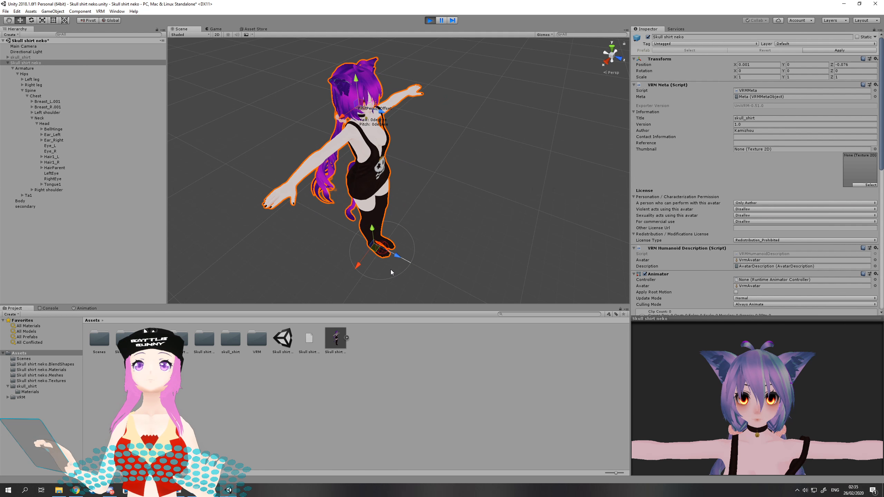
pyautogui.click(430, 21)
# Assign the Head collider group to Element 0 of the Collider Groups in the secondary object's VRM Spring Bone
pyautogui.scroll(5, 410, 132)
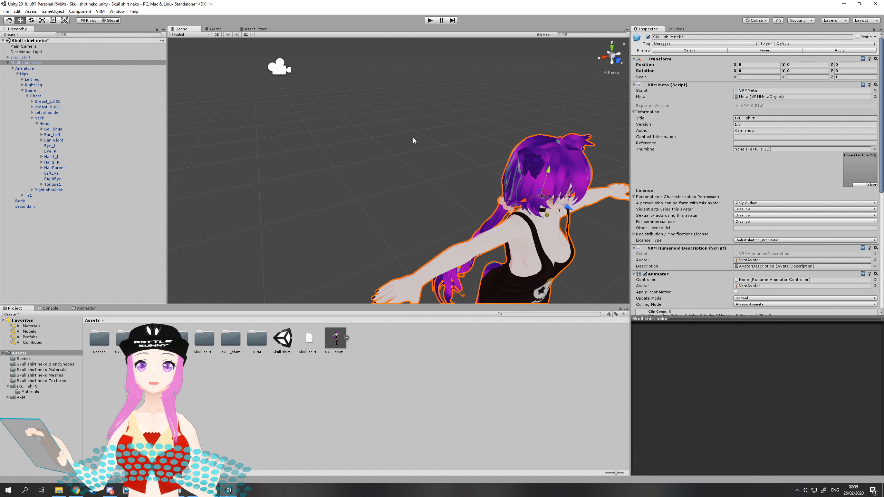
pyautogui.scroll(5, 412, 139)
pyautogui.keyDown('alt'); pyautogui.moveTo(361, 132); pyautogui.dragTo(345, 123); pyautogui.keyUp('alt')
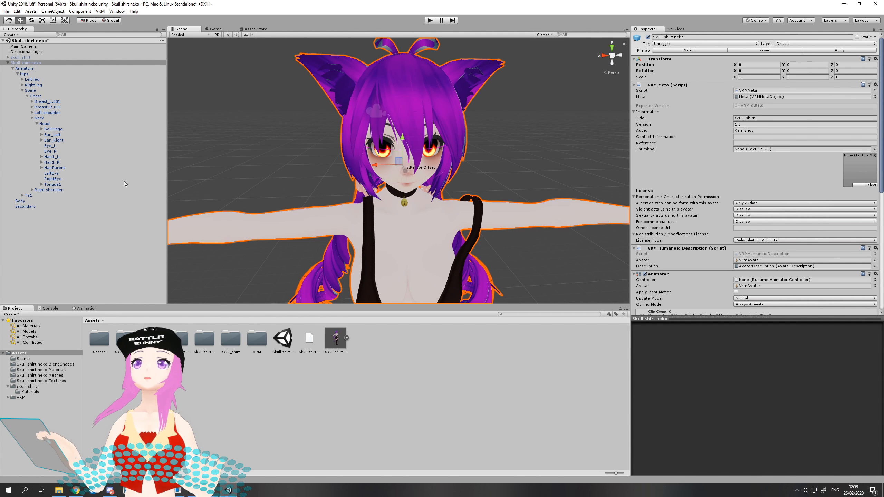
pyautogui.click(25, 207)
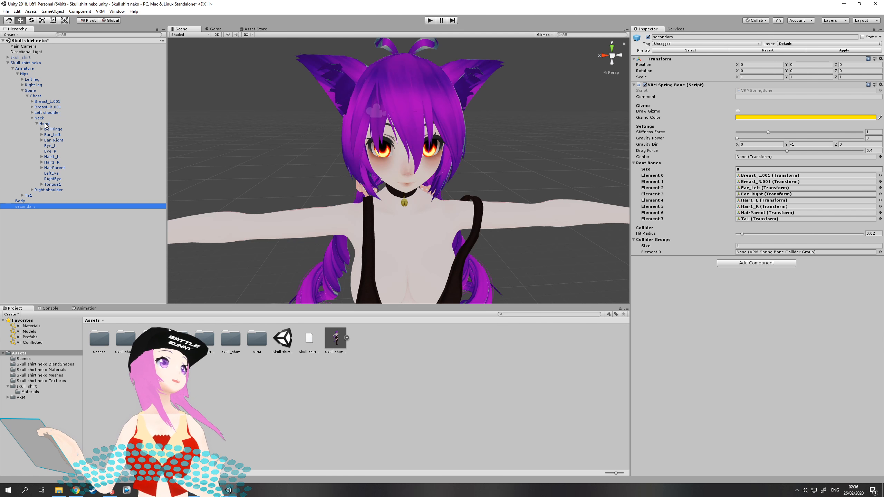
pyautogui.moveTo(45, 125); pyautogui.dragTo(752, 254)
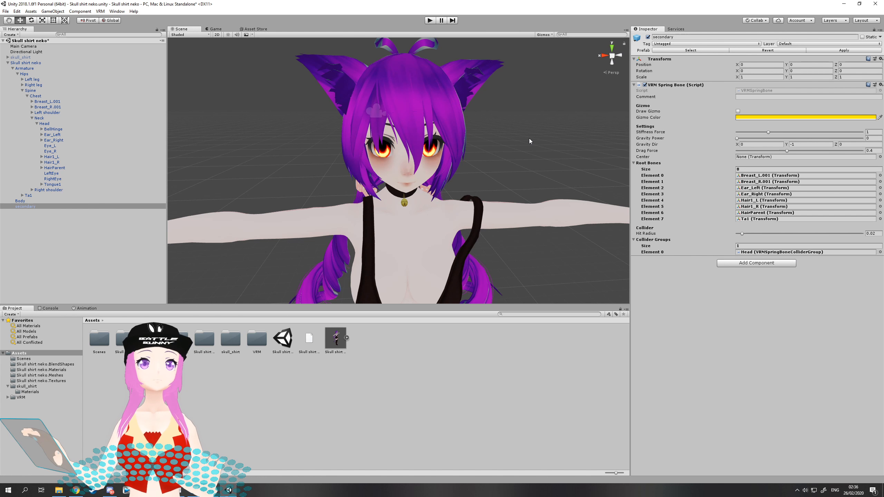
# Test the hair against the assigned Head collider in Play mode by moving the Skull shirt neko avatar around
pyautogui.click(430, 20)
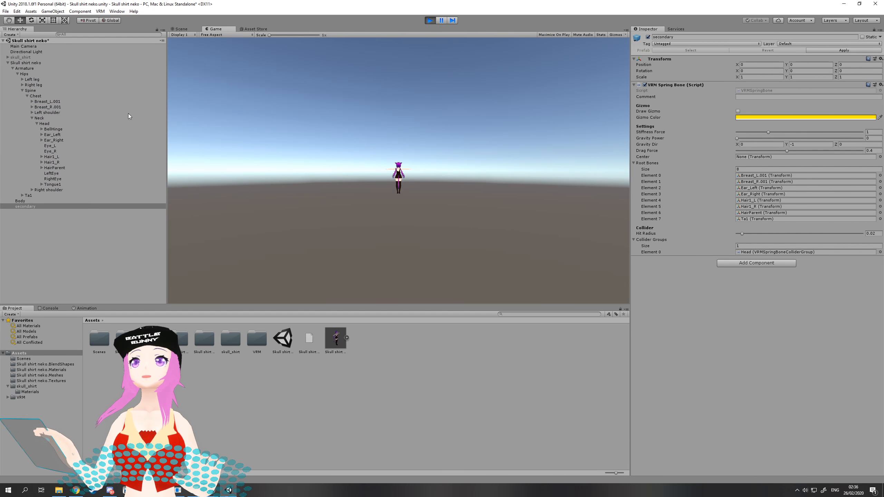
pyautogui.click(30, 63)
pyautogui.click(175, 29)
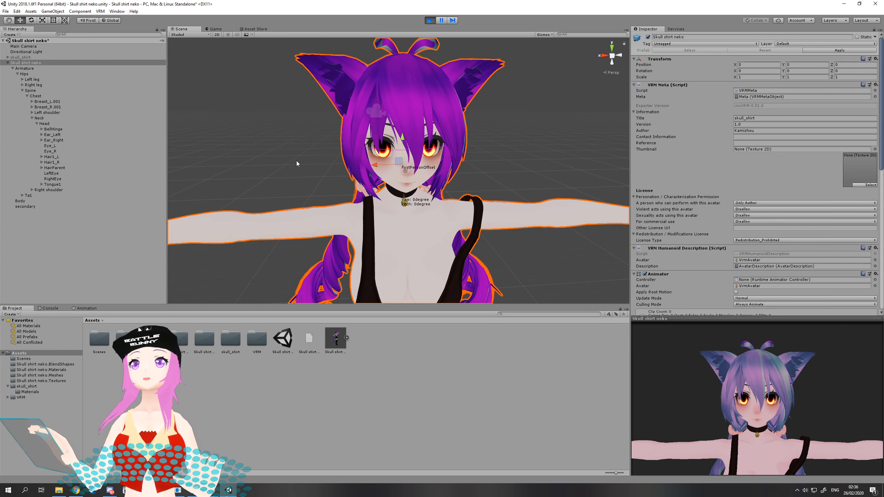
pyautogui.scroll(-8, 297, 160)
pyautogui.moveTo(340, 223); pyautogui.dragTo(358, 261, button='right')
pyautogui.moveTo(358, 261); pyautogui.dragTo(396, 296)
pyautogui.moveTo(449, 261); pyautogui.dragTo(525, 248, button='right')
pyautogui.moveTo(388, 223); pyautogui.dragTo(454, 212, button='middle')
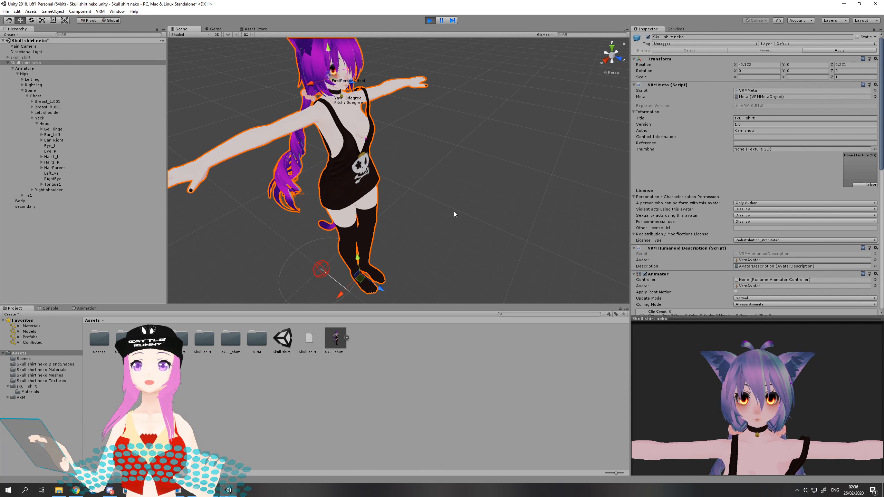
pyautogui.moveTo(444, 217); pyautogui.dragTo(443, 176, button='right')
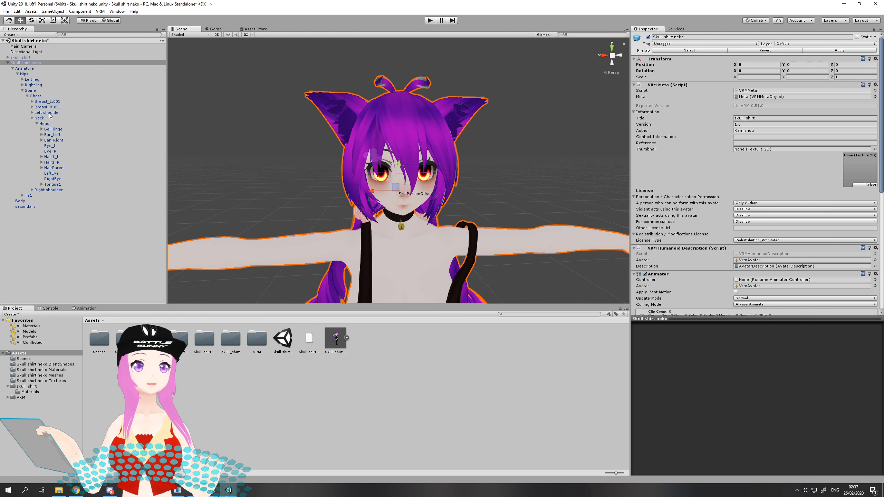
# Examine the Head bone's collider from the front, and inspect the ponytails and back from behind
pyautogui.click(45, 124)
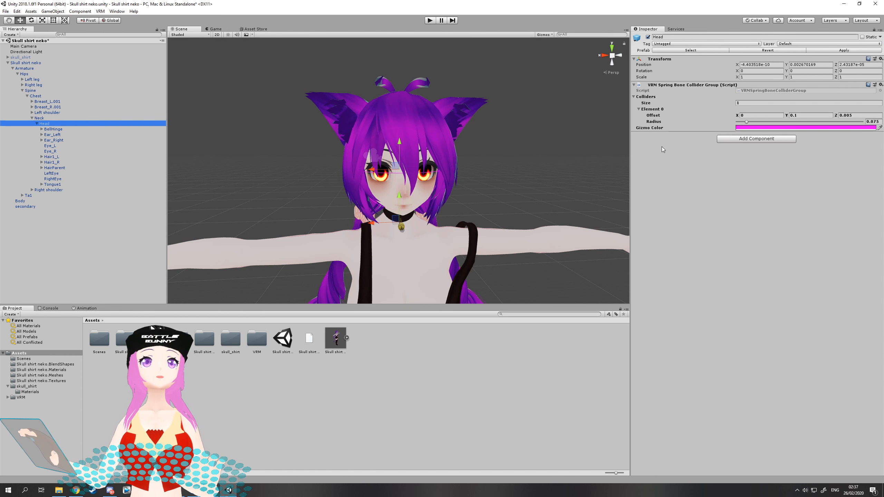
pyautogui.scroll(6, 510, 149)
pyautogui.scroll(-7, 510, 149)
pyautogui.moveTo(510, 149); pyautogui.dragTo(495, 151, button='middle')
pyautogui.scroll(6, 496, 151)
pyautogui.scroll(-6, 497, 152)
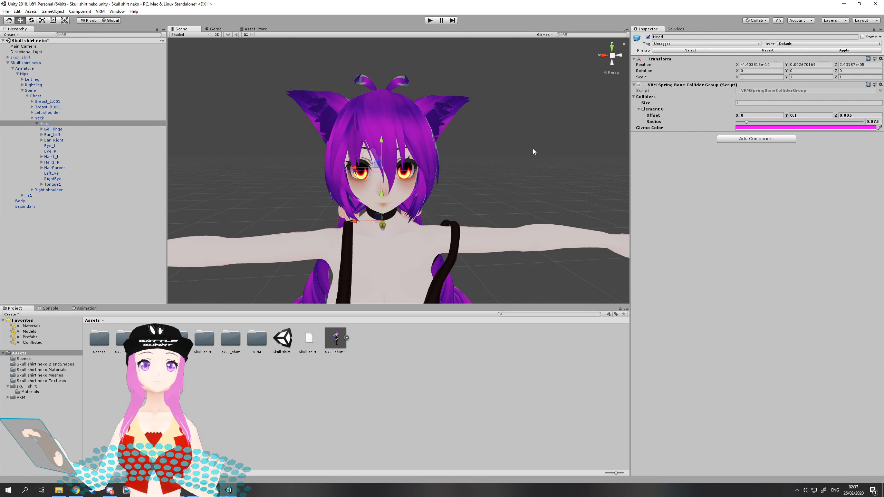
pyautogui.moveTo(505, 165); pyautogui.dragTo(529, 152, button='middle')
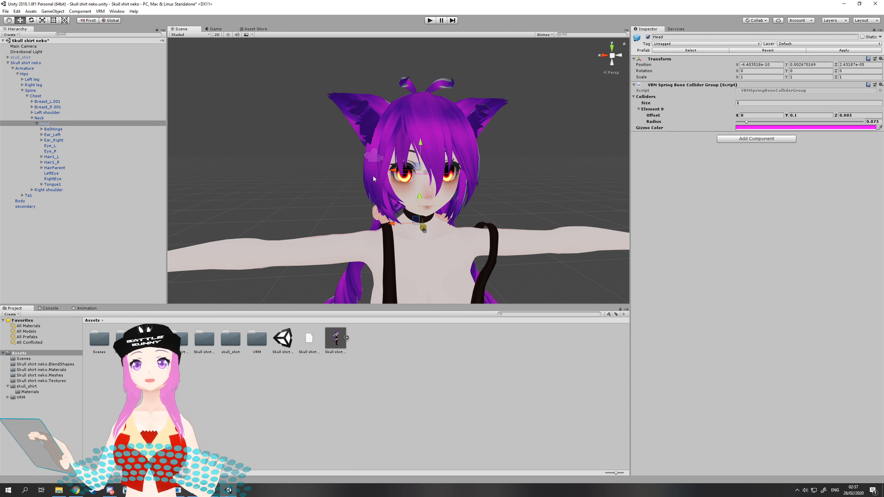
pyautogui.keyDown('alt'); pyautogui.moveTo(362, 255); pyautogui.dragTo(495, 226); pyautogui.keyUp('alt')
pyautogui.moveTo(495, 226); pyautogui.dragTo(430, 201, button='middle')
pyautogui.keyDown('alt'); pyautogui.moveTo(412, 208); pyautogui.dragTo(427, 212); pyautogui.keyUp('alt')
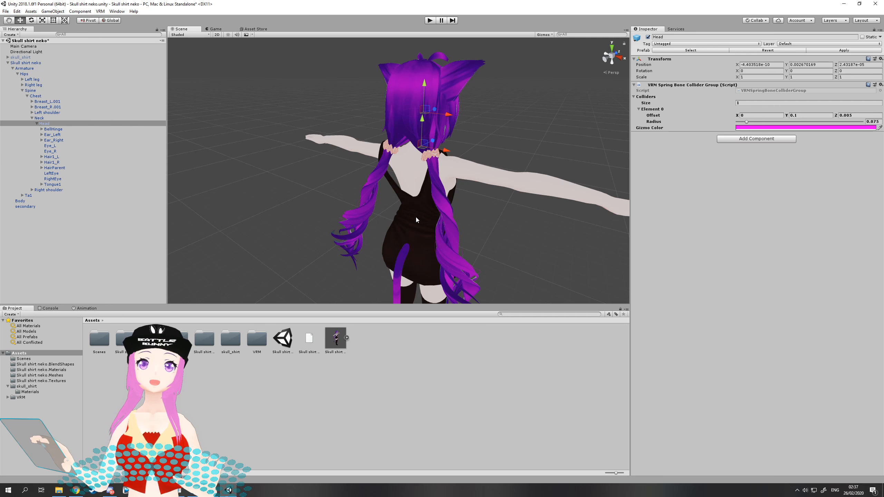
# Add a VRM Spring Bone Collider Group to the Spine bone and remove it again
pyautogui.click(31, 91)
pyautogui.click(757, 88)
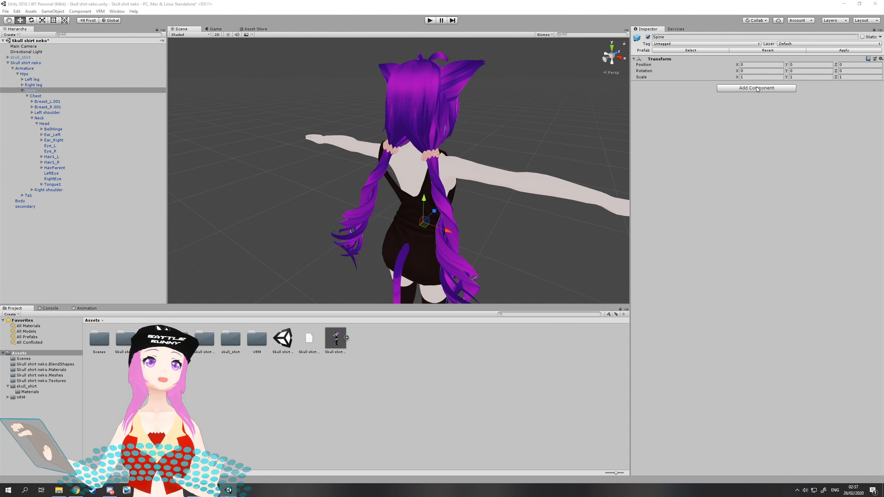
pyautogui.click(751, 122)
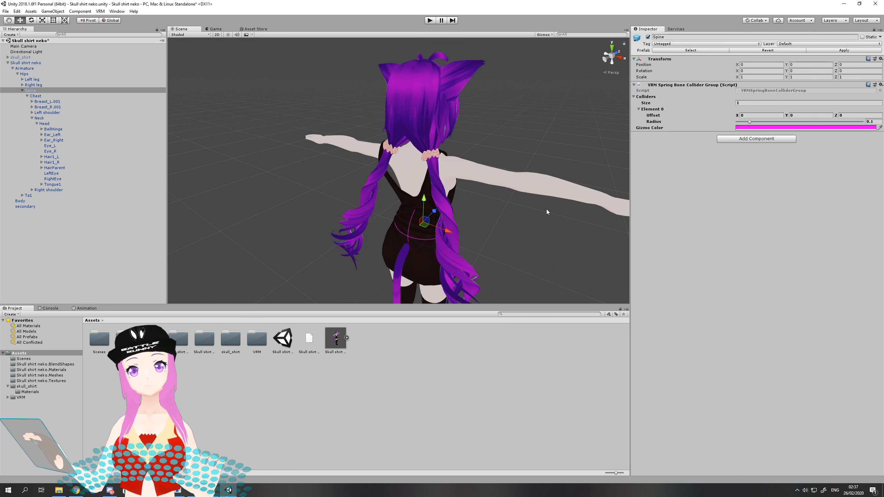
pyautogui.click(881, 85)
pyautogui.click(836, 102)
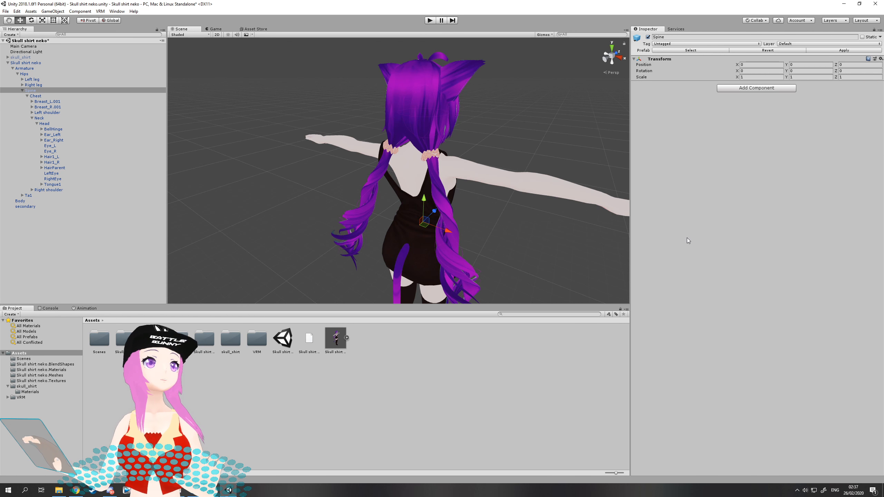
# Inspect the avatar's hair and head close up from the front, and view the avatar from a distance
pyautogui.keyDown('alt'); pyautogui.moveTo(455, 183); pyautogui.dragTo(448, 178); pyautogui.keyUp('alt')
pyautogui.moveTo(448, 178); pyautogui.dragTo(390, 179, button='right')
pyautogui.moveTo(451, 196); pyautogui.dragTo(372, 180, button='right')
pyautogui.moveTo(508, 197); pyautogui.dragTo(402, 181, button='right')
pyautogui.keyDown('alt'); pyautogui.moveTo(402, 181); pyautogui.dragTo(364, 161); pyautogui.keyUp('alt')
pyautogui.scroll(5, 413, 164)
pyautogui.scroll(-5, 412, 164)
pyautogui.scroll(2, 389, 152)
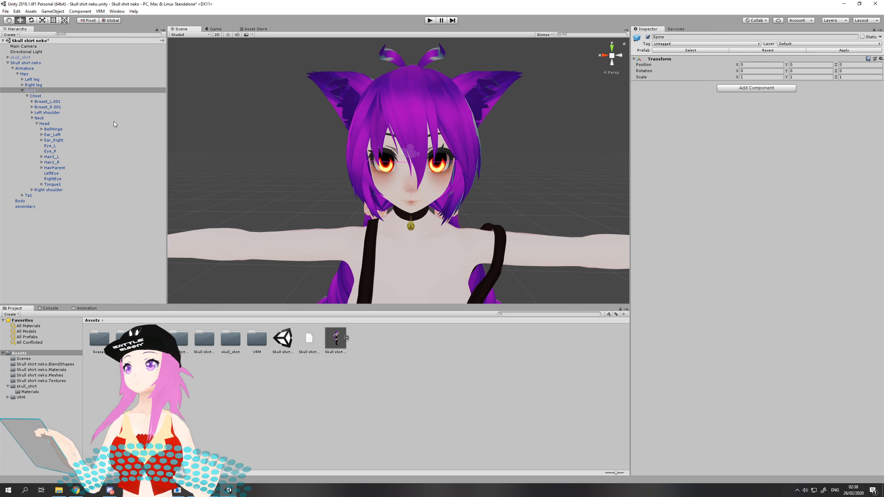
pyautogui.scroll(-5, 504, 138)
pyautogui.moveTo(504, 138); pyautogui.dragTo(482, 155)
pyautogui.scroll(-5, 475, 153)
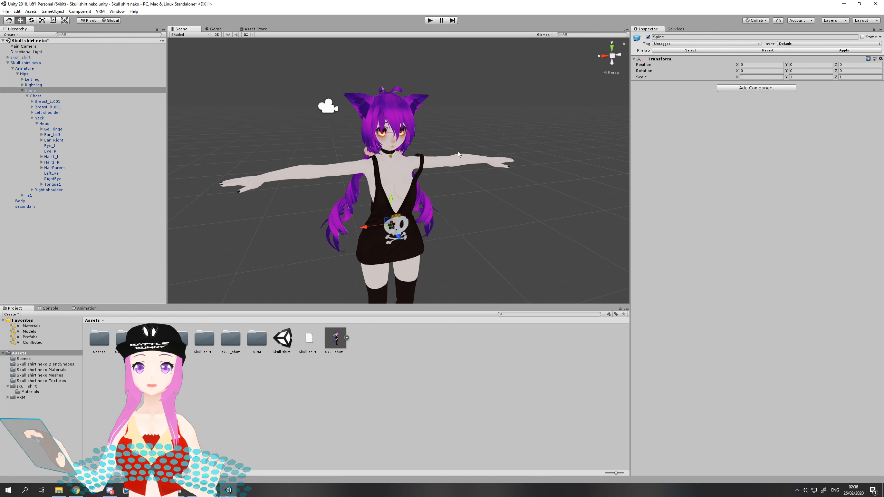
# Collapse the Skull shirt neko hierarchy and open the BlendShape avatar referenced by its VRM Blend Shape Proxy
pyautogui.click(7, 63)
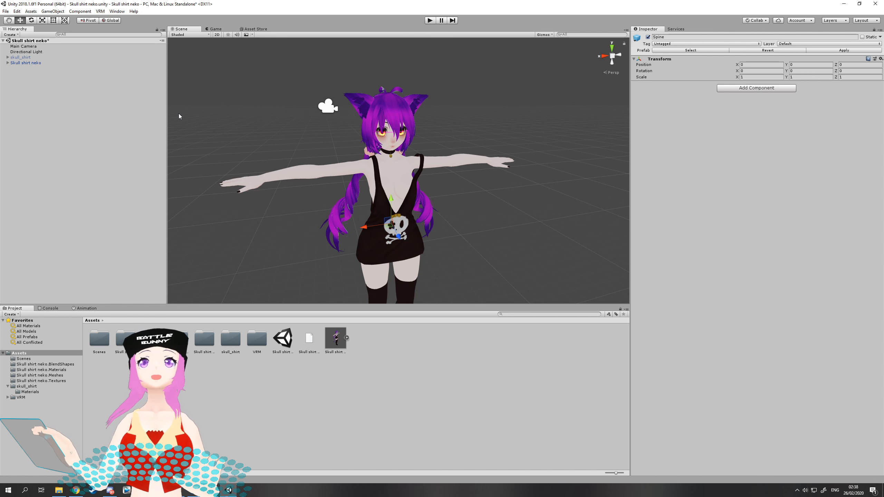
pyautogui.click(26, 64)
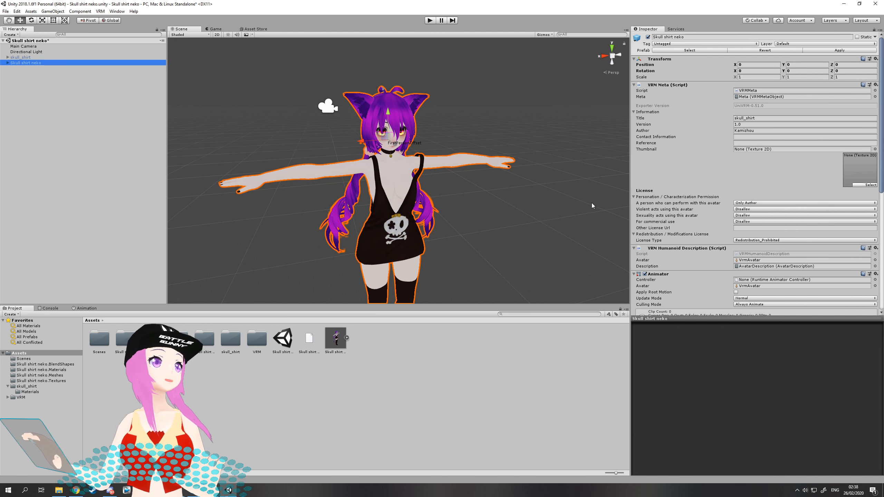
pyautogui.scroll(-6, 706, 177)
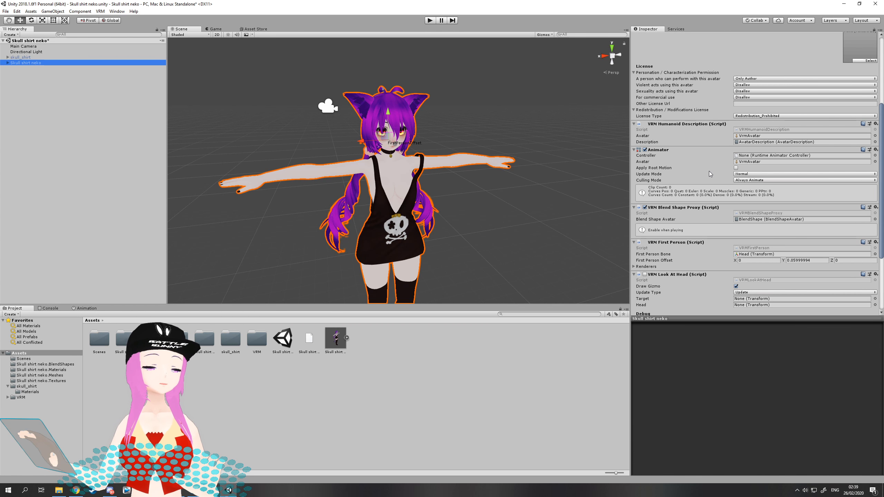
pyautogui.scroll(6, 702, 185)
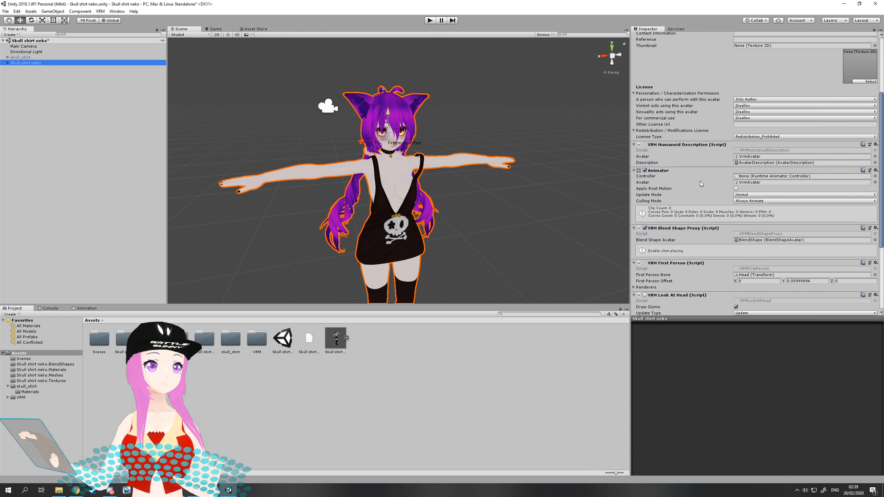
pyautogui.click(39, 68)
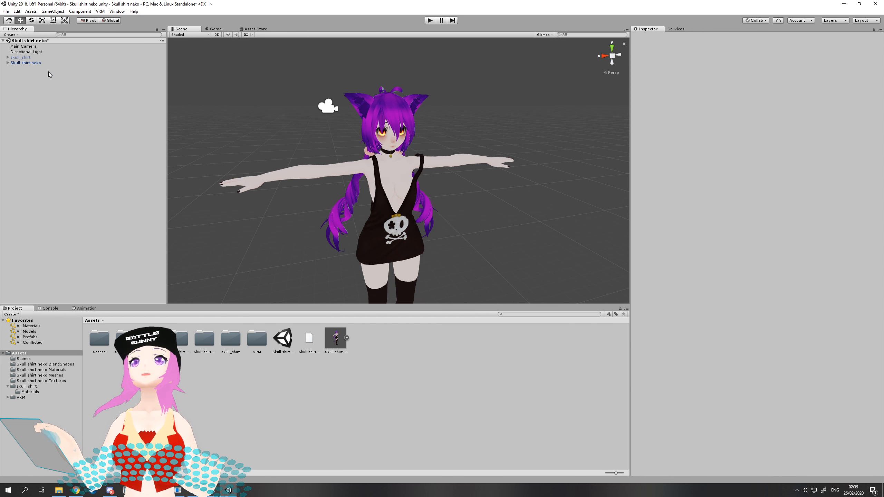
pyautogui.click(28, 64)
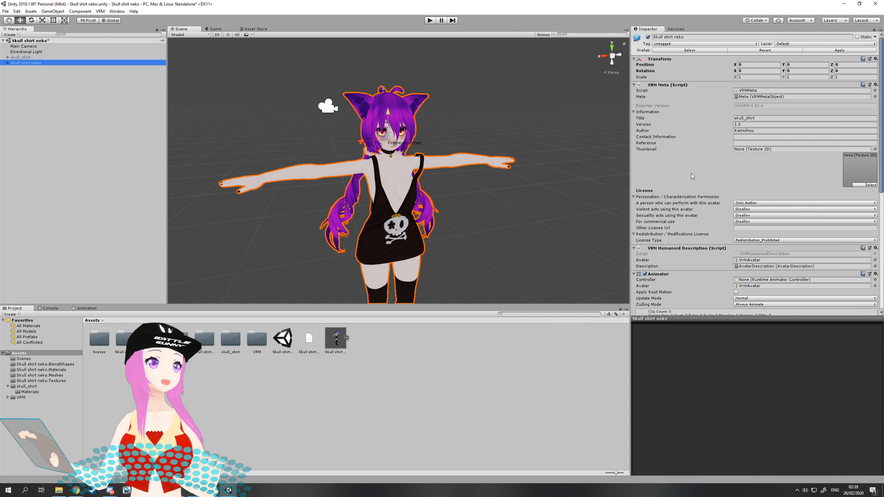
pyautogui.scroll(-4, 692, 171)
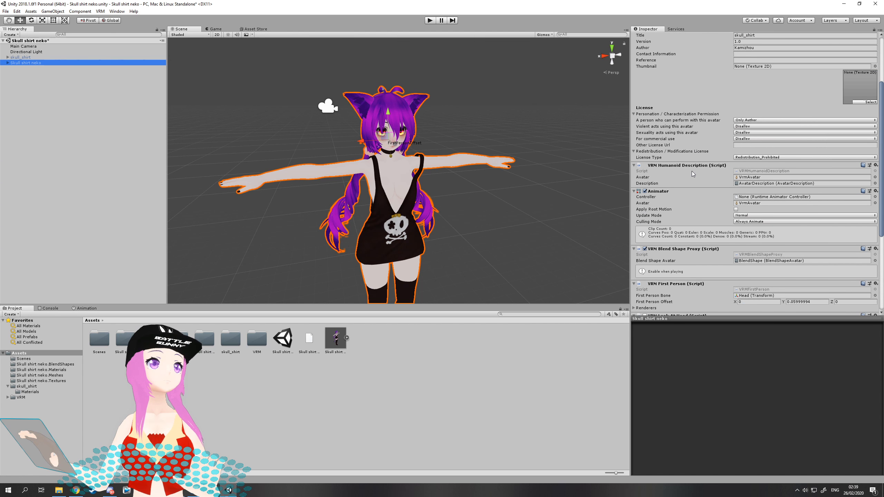
pyautogui.scroll(-3, 692, 171)
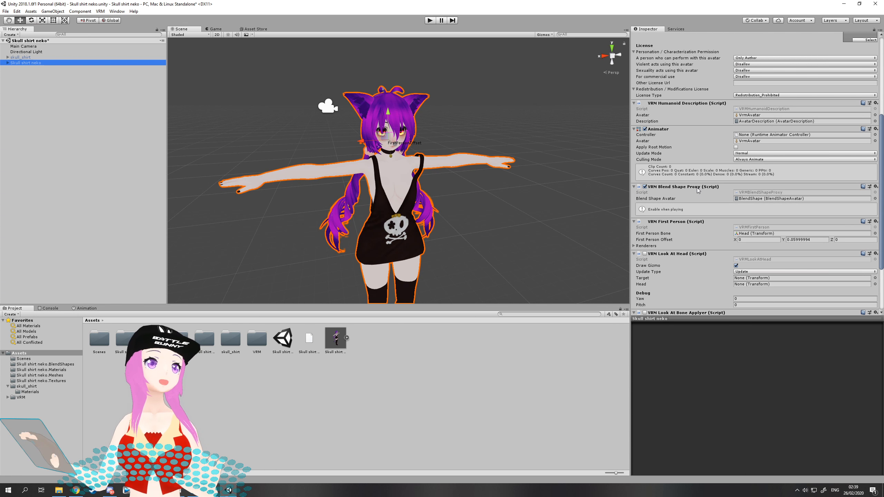
pyautogui.doubleClick(767, 199)
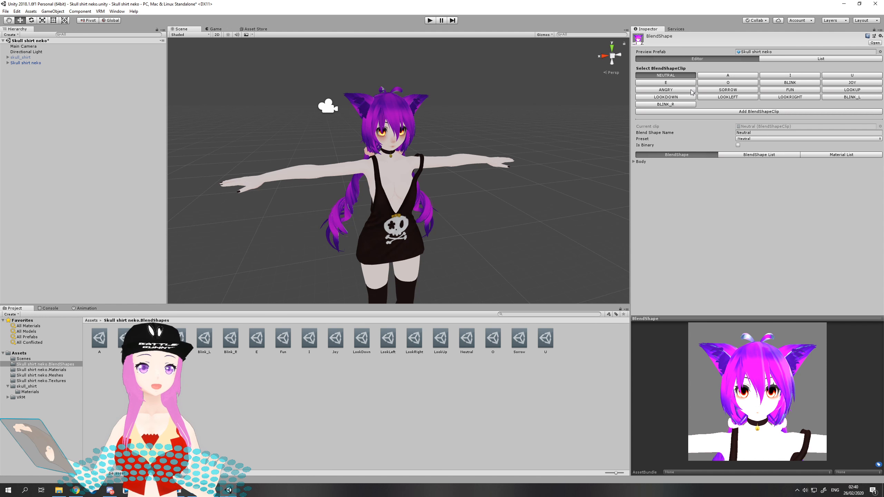
# Preview the Joy, A and Neutral blend shape clips of the avatar
pyautogui.click(858, 83)
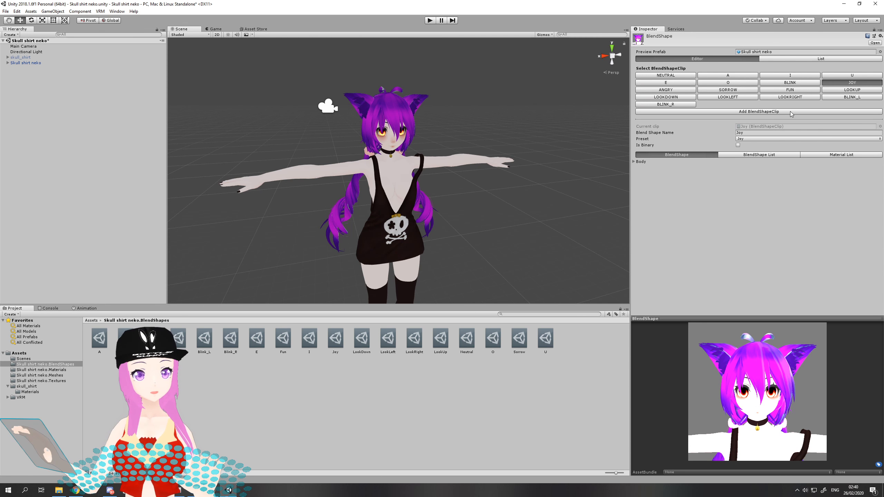
pyautogui.click(735, 76)
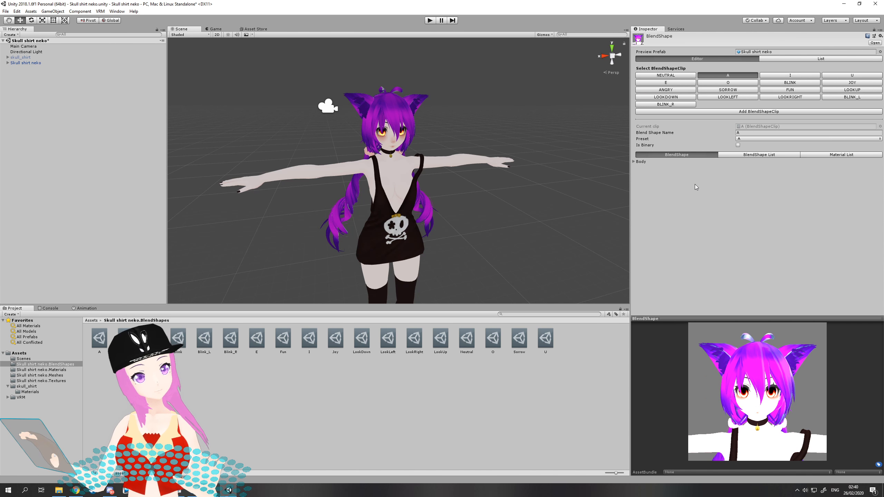
pyautogui.click(663, 75)
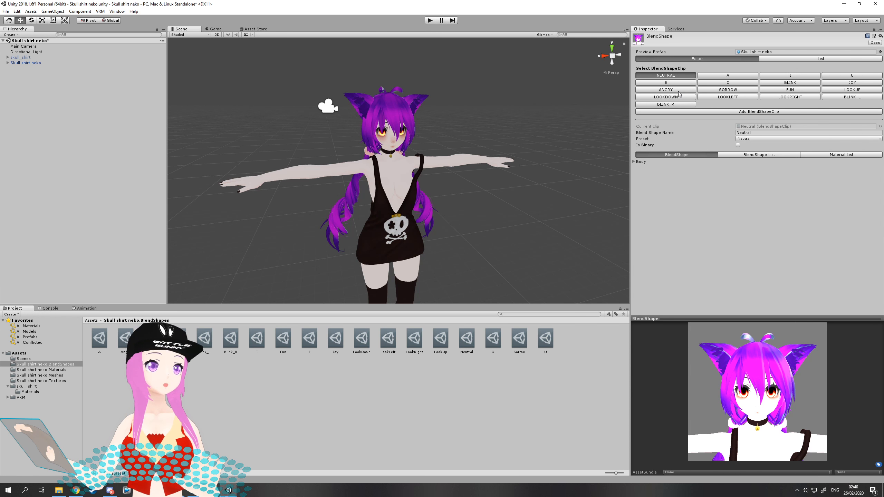
# In the A blend shape clip, expand the Body blend shapes and set vrc.v_aa to 100
pyautogui.click(731, 77)
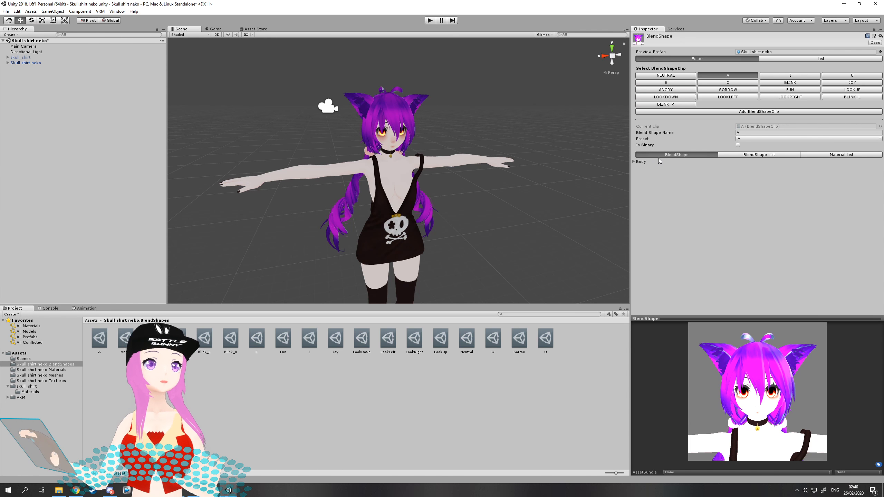
pyautogui.click(634, 162)
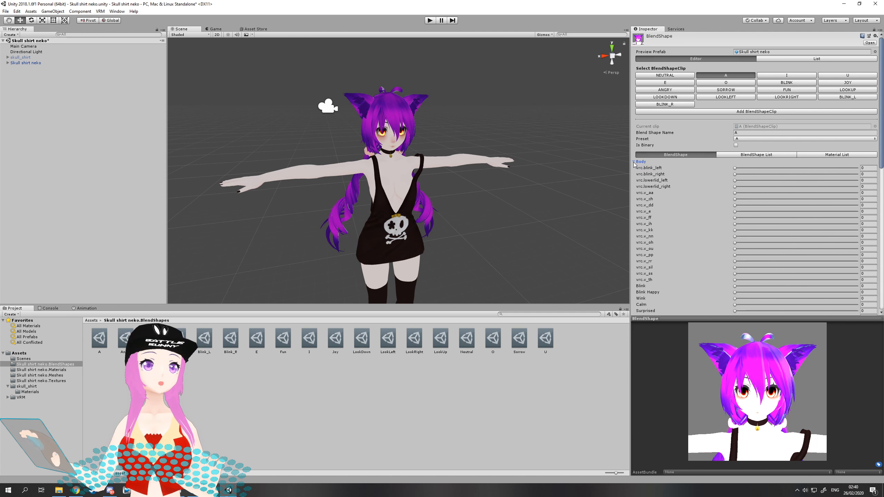
pyautogui.scroll(-1, 674, 197)
pyautogui.scroll(-10, 673, 196)
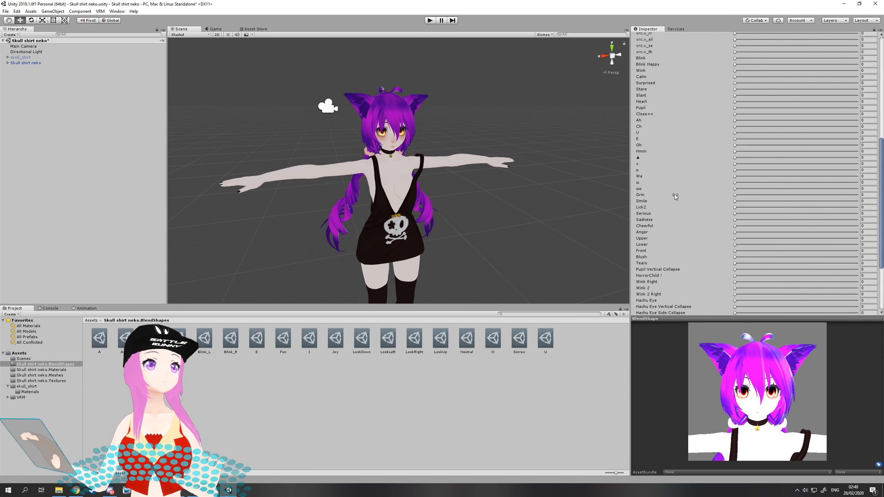
pyautogui.scroll(-5, 674, 195)
pyautogui.scroll(6, 675, 195)
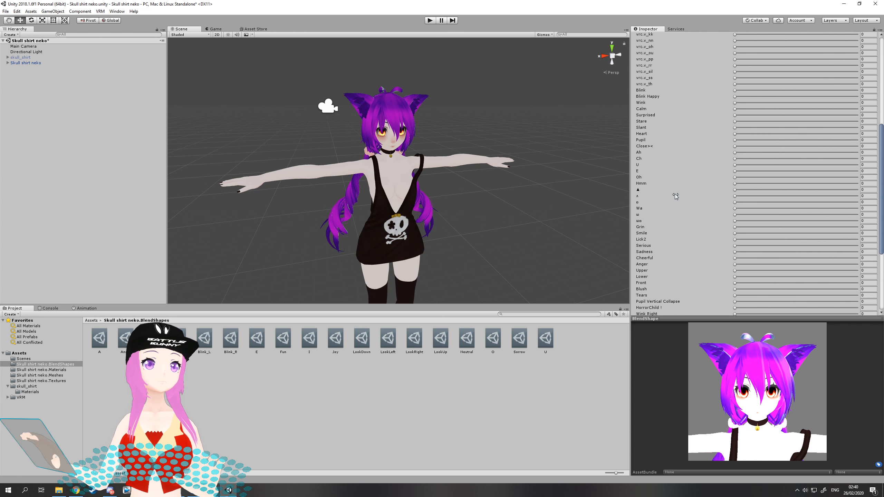
pyautogui.scroll(10, 675, 194)
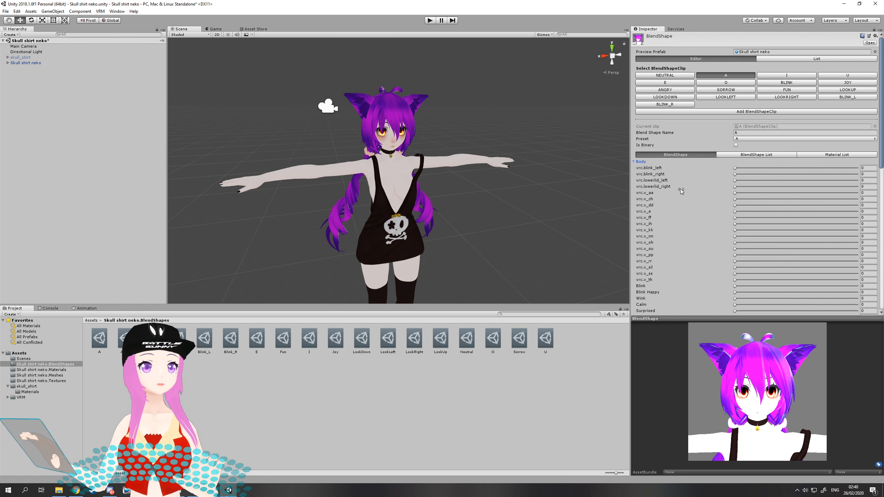
pyautogui.click(634, 162)
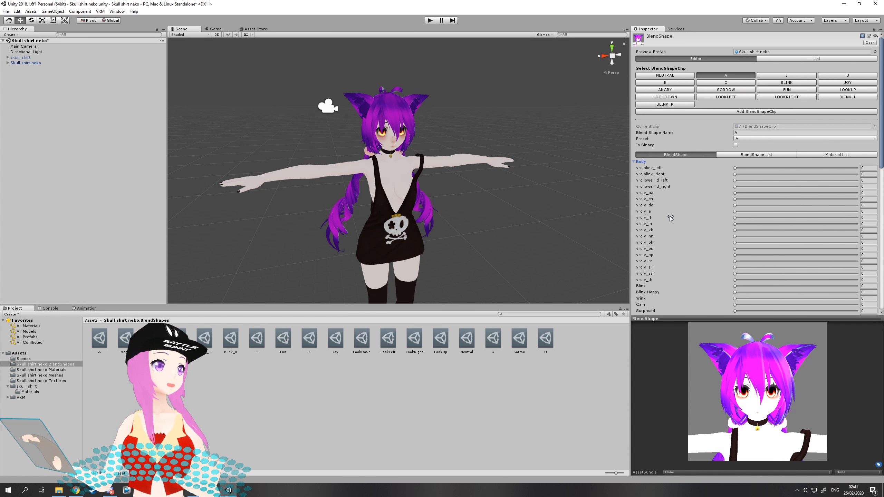
pyautogui.scroll(-5, 668, 220)
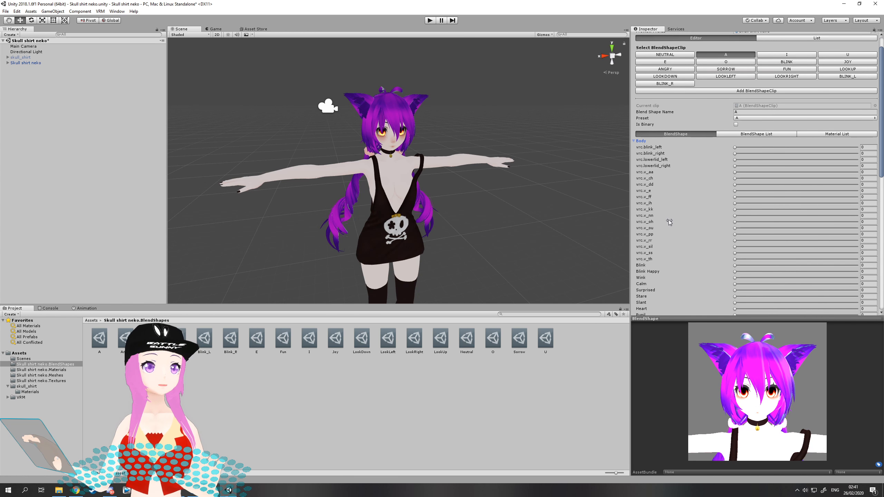
pyautogui.scroll(4, 673, 209)
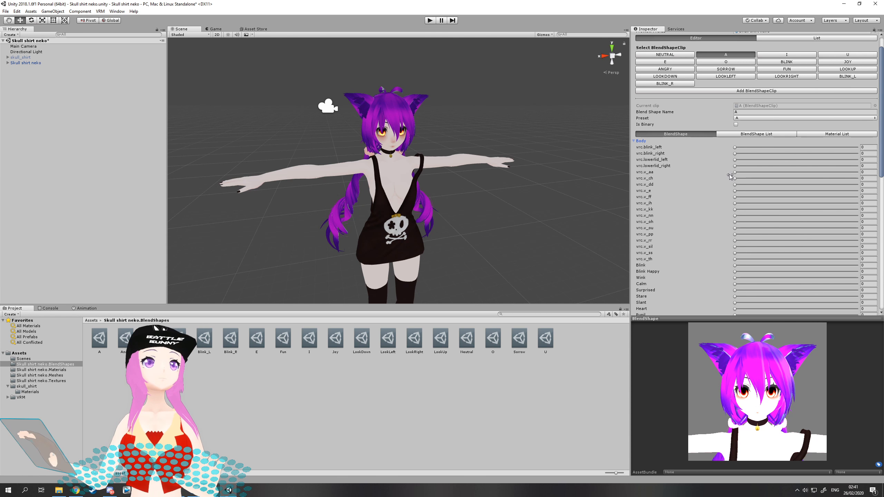
pyautogui.moveTo(735, 172); pyautogui.dragTo(791, 175)
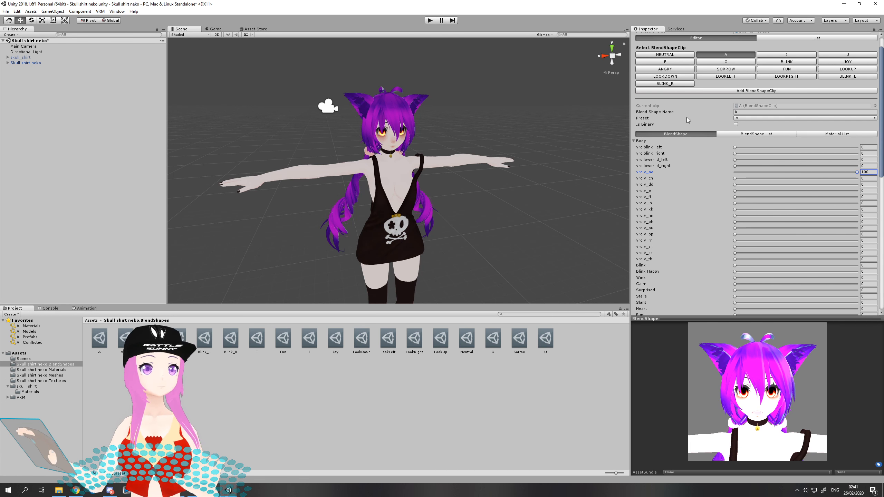
# In the I blend shape clip, expand the Body blend shapes and set vrc.v_ih to 100
pyautogui.click(782, 56)
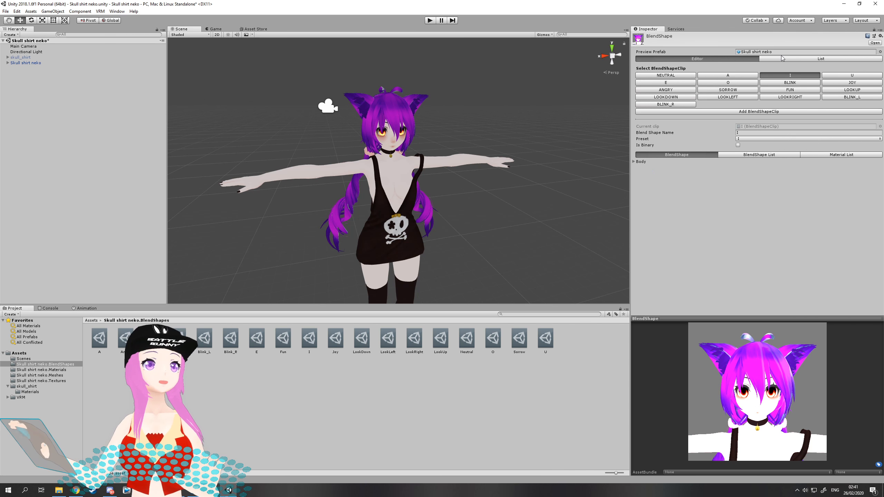
pyautogui.click(633, 162)
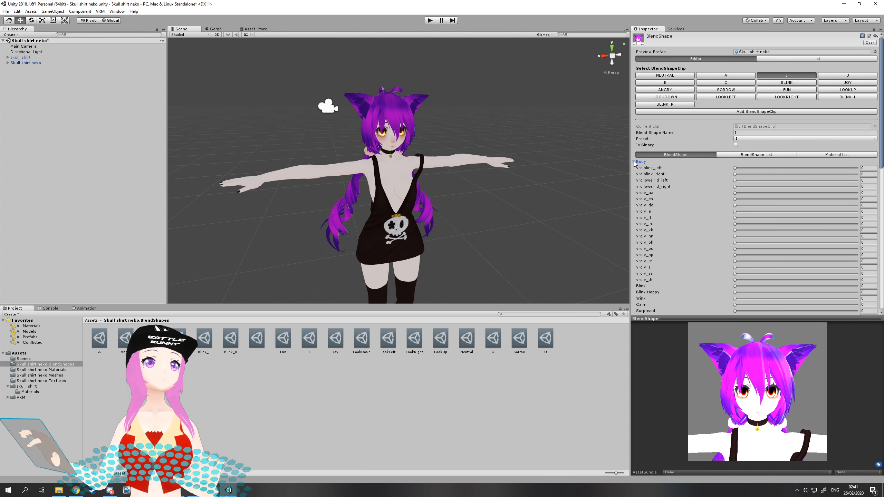
pyautogui.scroll(-3, 702, 180)
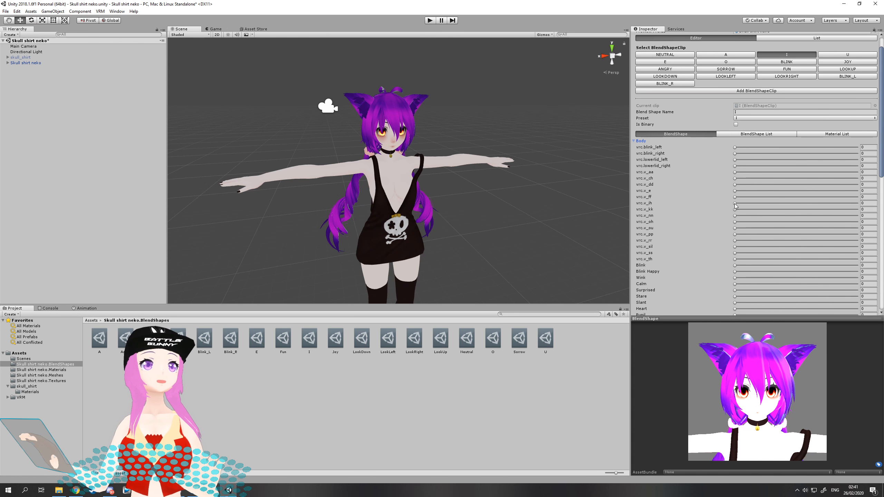
pyautogui.moveTo(735, 204); pyautogui.dragTo(743, 204)
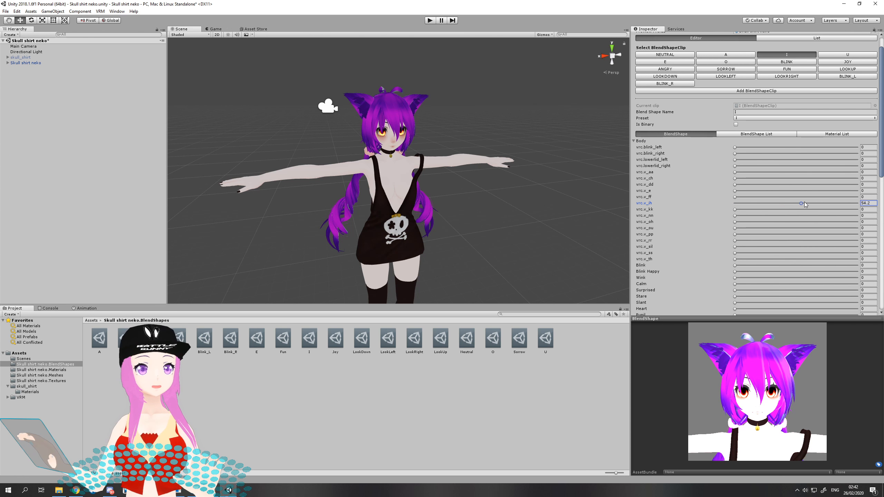
pyautogui.moveTo(856, 207); pyautogui.dragTo(859, 204)
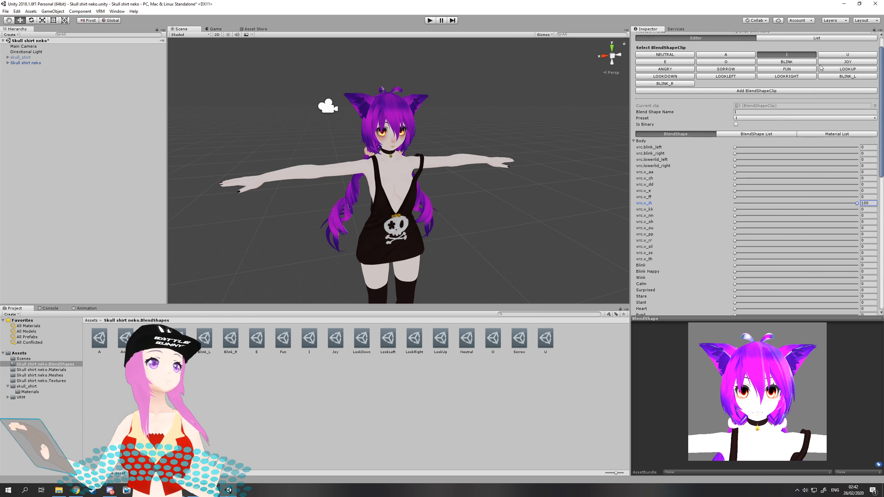
# In the U blend shape clip, expand the Body blend shapes and set vrc.v_ou to 100
pyautogui.click(841, 54)
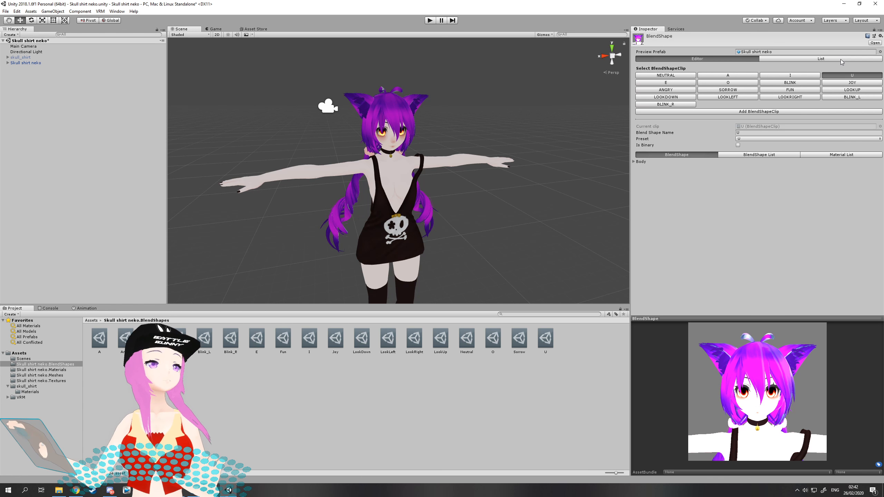
pyautogui.click(634, 162)
pyautogui.scroll(-1, 711, 206)
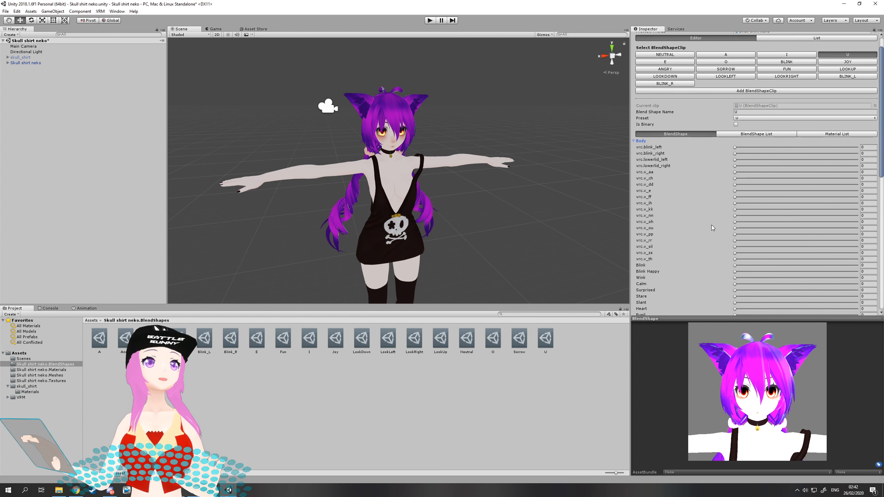
pyautogui.moveTo(735, 228); pyautogui.dragTo(849, 228)
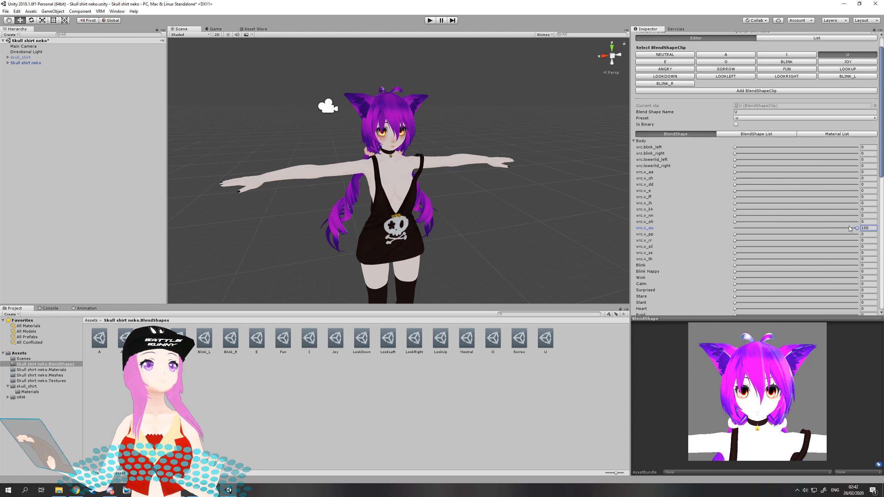
# In the E blend shape clip, expand the Body blend shapes and raise vrc.v_e to its maximum
pyautogui.click(677, 62)
pyautogui.click(634, 162)
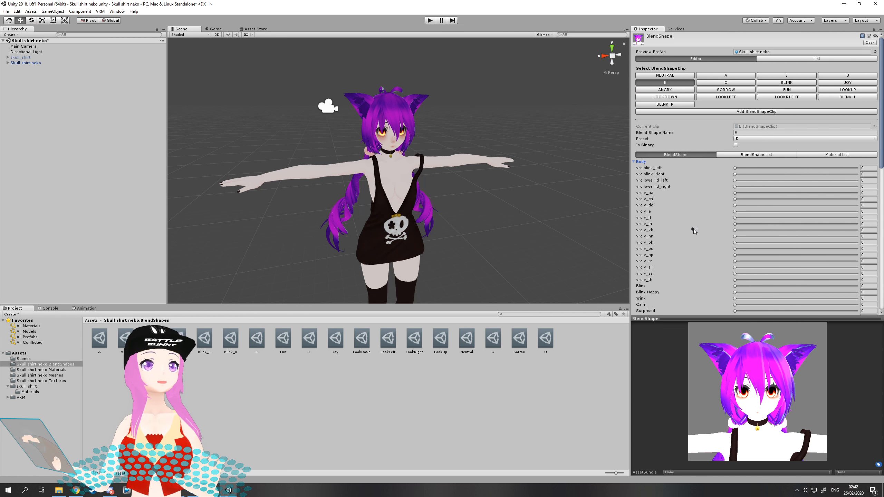
pyautogui.moveTo(735, 211); pyautogui.dragTo(857, 211)
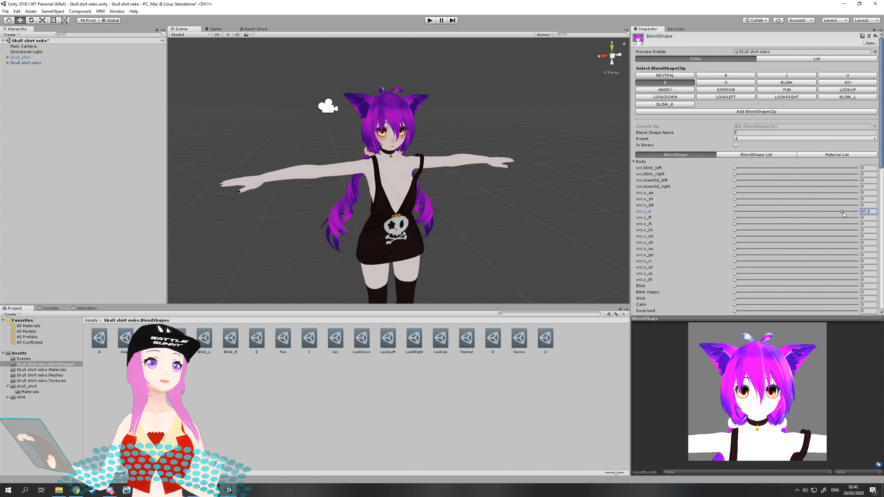
# In the O blend shape clip, expand the Body blend shapes and set vrc.v_oh to 100
pyautogui.click(735, 84)
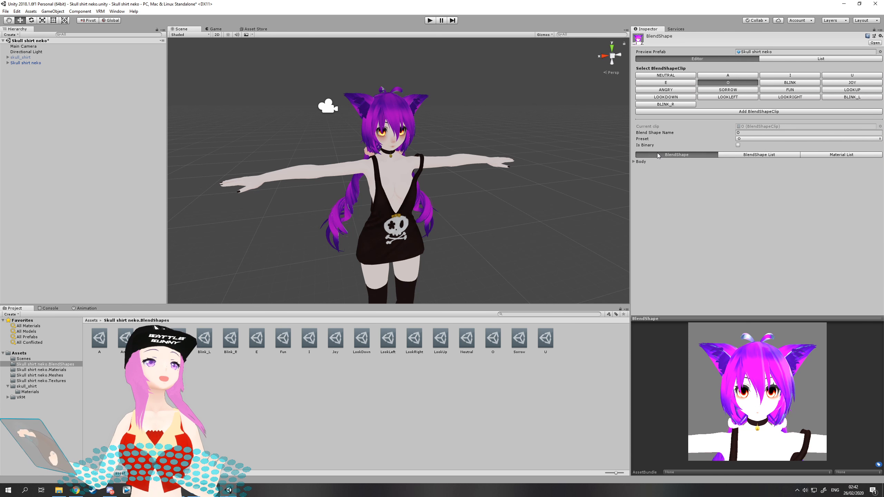
pyautogui.click(633, 161)
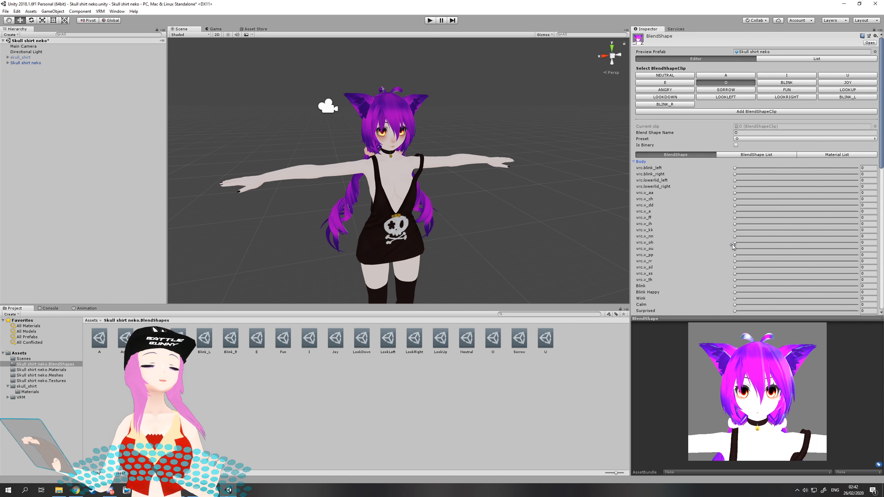
pyautogui.moveTo(734, 244); pyautogui.dragTo(857, 243)
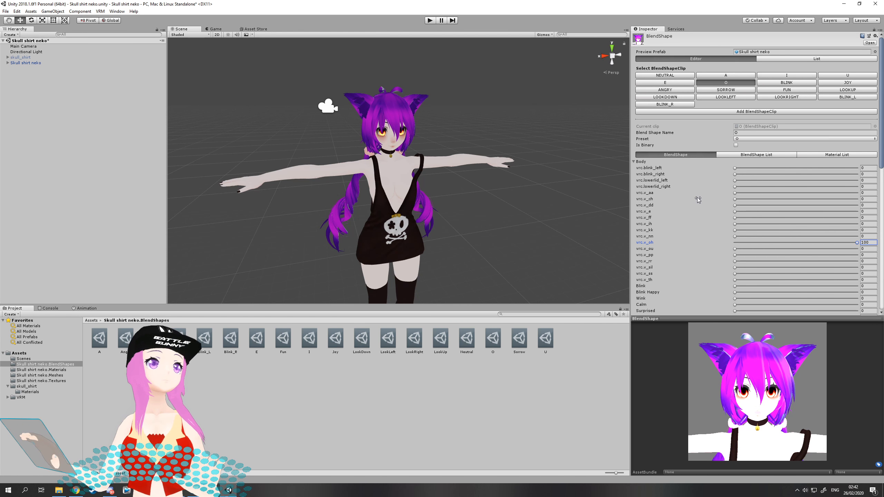
# In the BLINK blend shape clip, expand the Body blend shapes and set Blink to 100
pyautogui.scroll(-6, 683, 188)
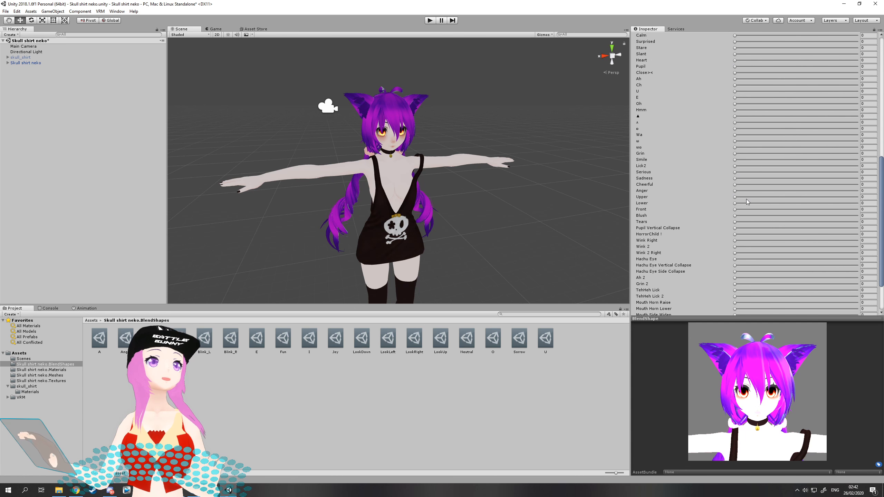
pyautogui.scroll(-4, 688, 193)
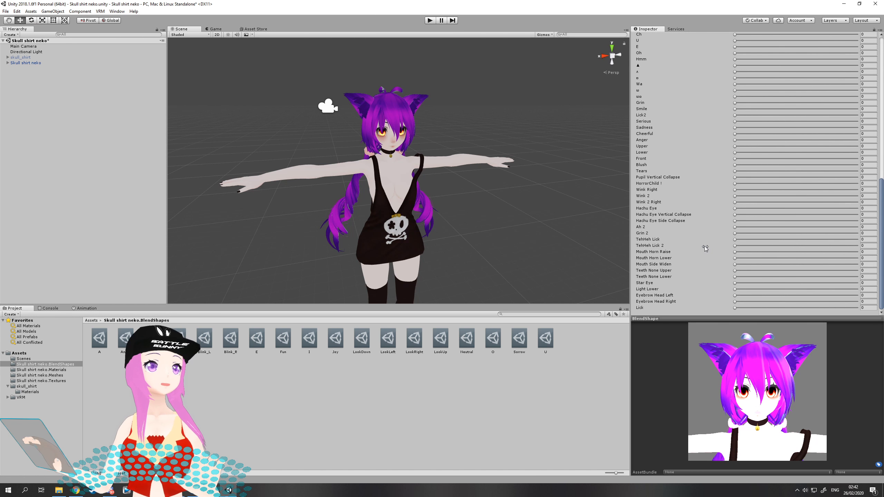
pyautogui.scroll(10, 702, 245)
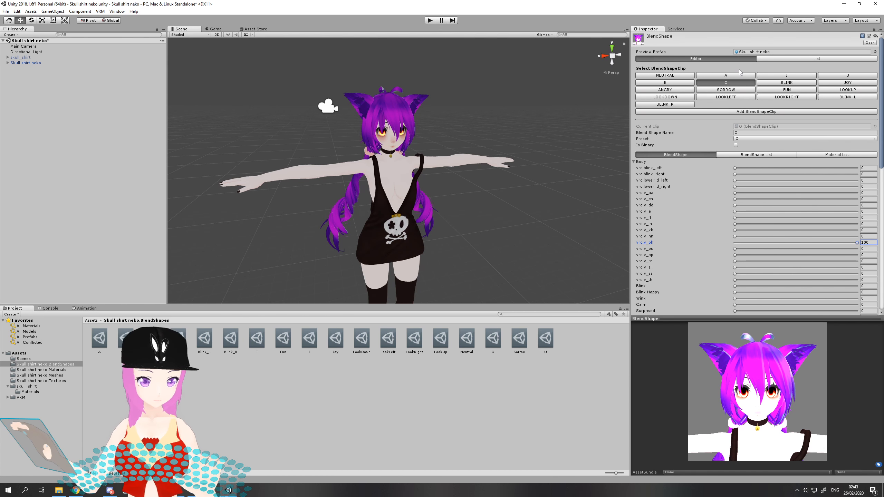
pyautogui.click(784, 82)
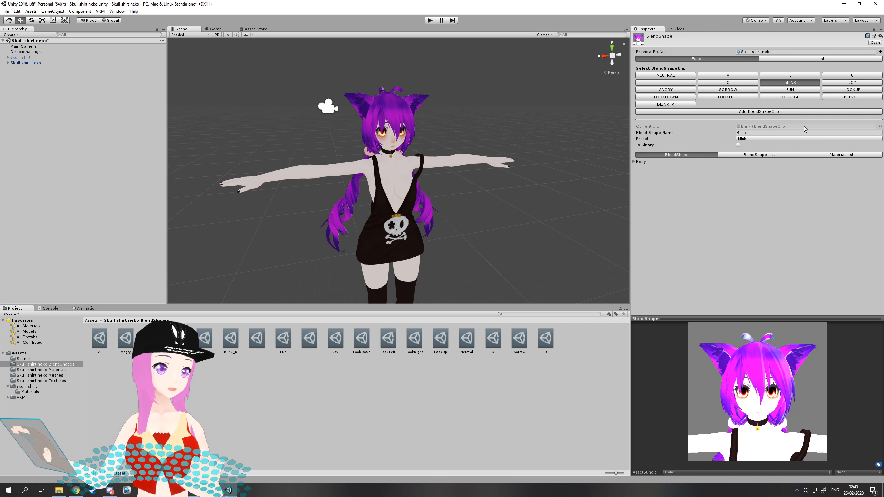
pyautogui.click(634, 161)
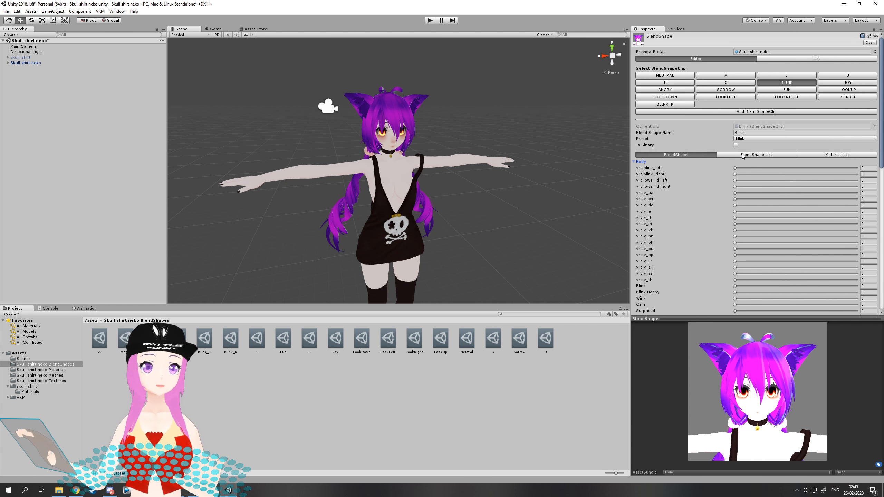
pyautogui.scroll(-3, 685, 212)
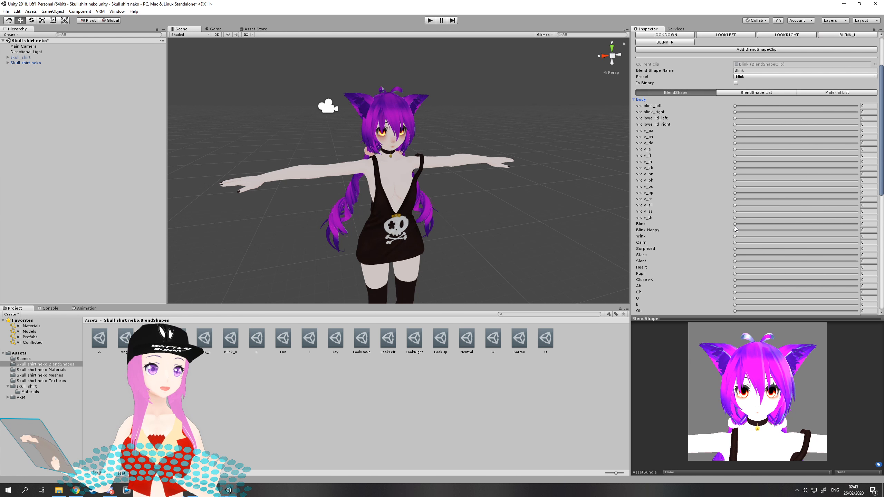
pyautogui.moveTo(736, 224); pyautogui.dragTo(831, 226)
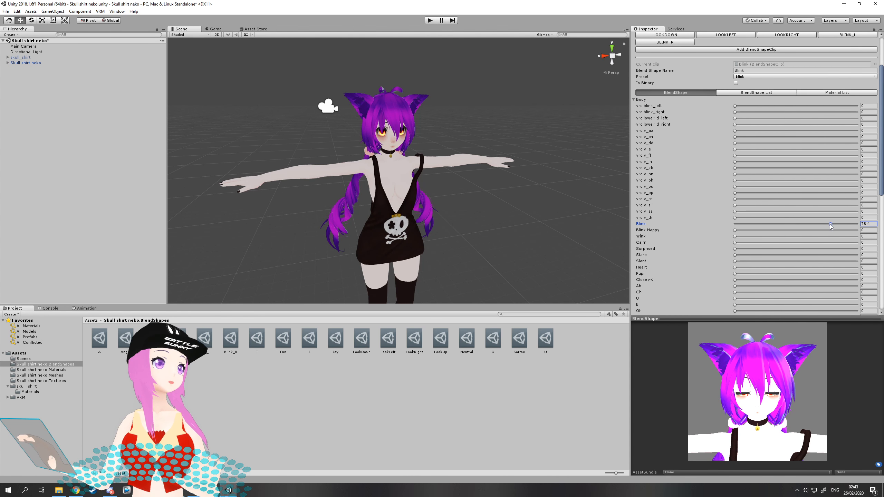
pyautogui.moveTo(830, 224); pyautogui.dragTo(874, 233)
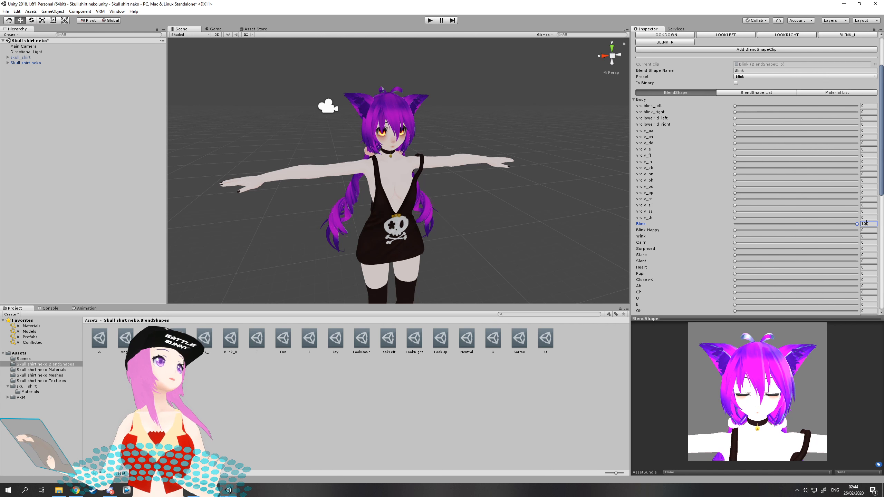
# Look through the JOY, ANGRY, SORROW and FUN blend shape clips and expand the Body blend shapes of FUN
pyautogui.scroll(3, 791, 214)
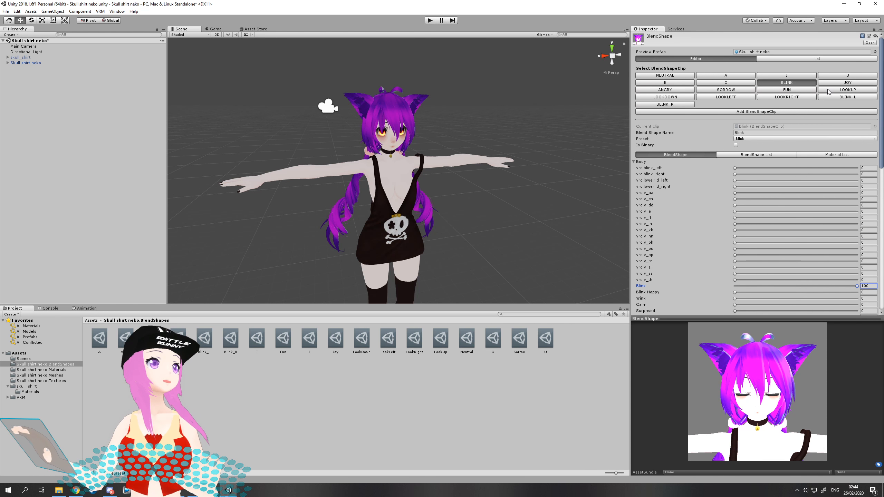
pyautogui.click(848, 83)
pyautogui.click(677, 91)
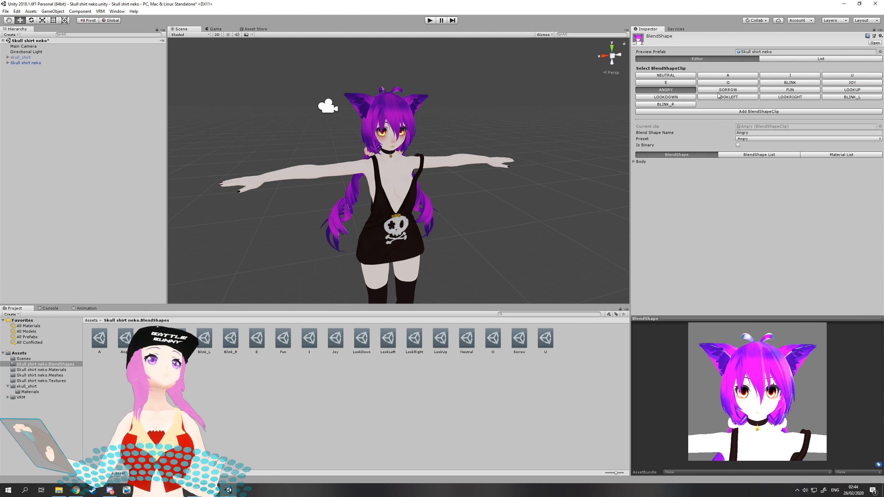
pyautogui.click(722, 91)
pyautogui.click(792, 90)
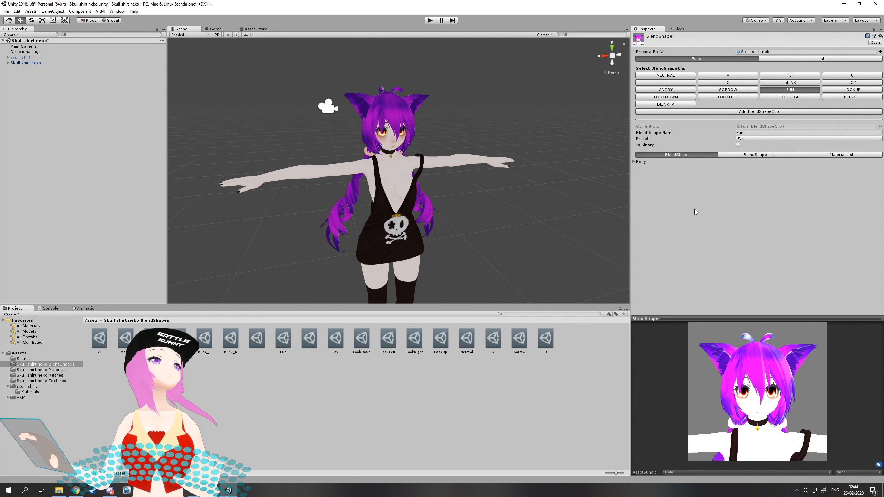
pyautogui.click(634, 162)
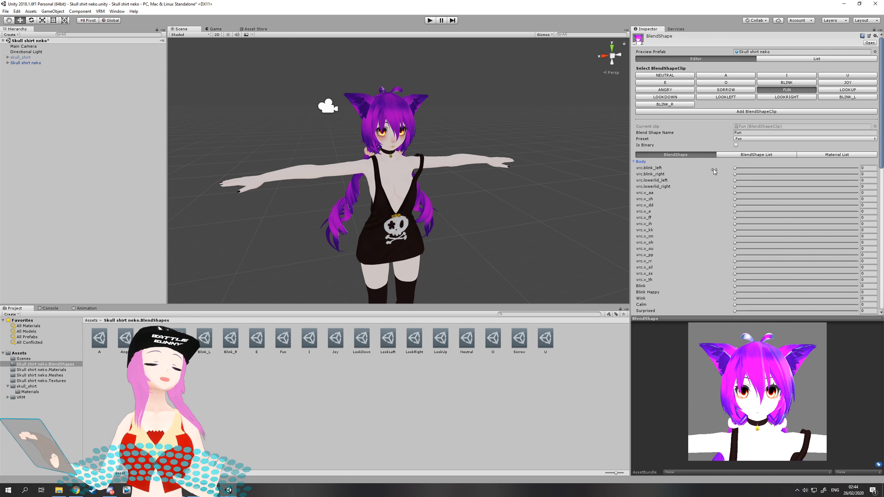
# In the JOY blend shape clip, expand the Body blend shapes and examine the full list of available expression shapes
pyautogui.click(831, 84)
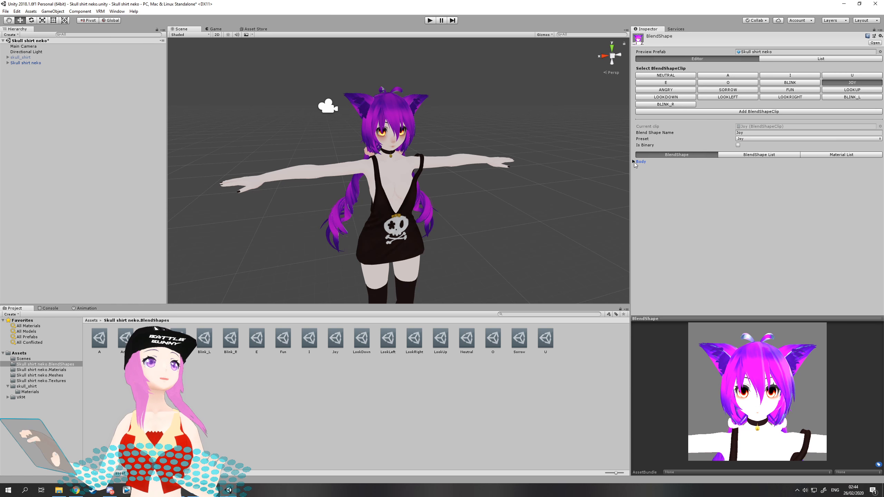
pyautogui.click(634, 161)
pyautogui.scroll(-10, 731, 223)
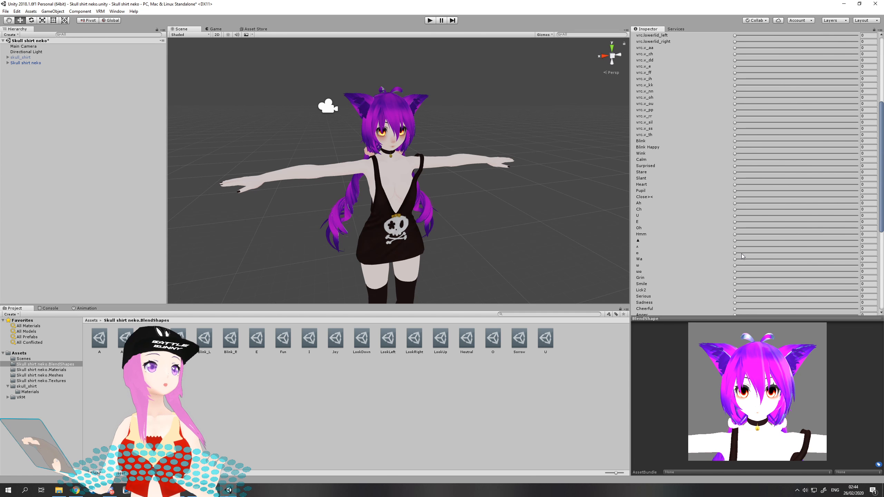
pyautogui.scroll(10, 748, 240)
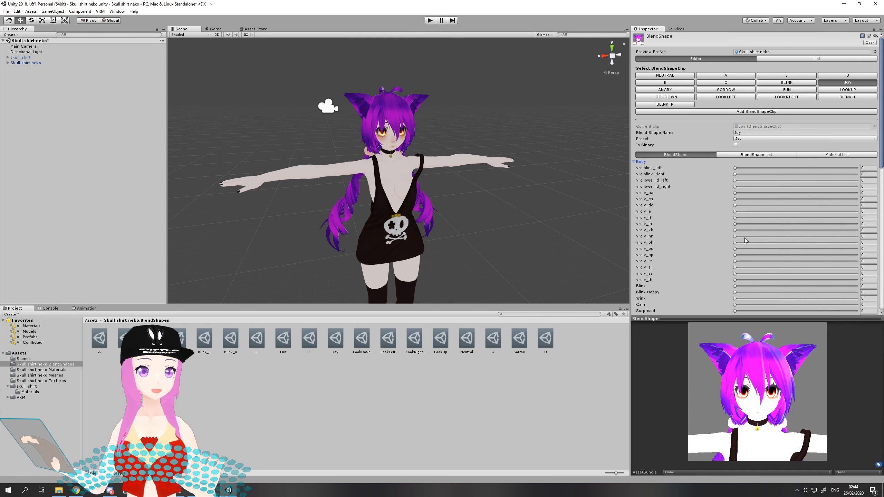
pyautogui.scroll(-5, 744, 235)
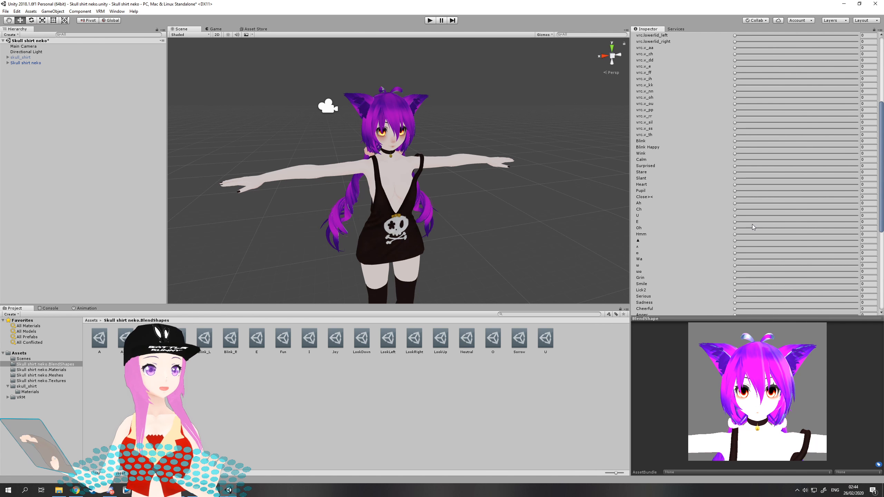
pyautogui.scroll(-10, 752, 224)
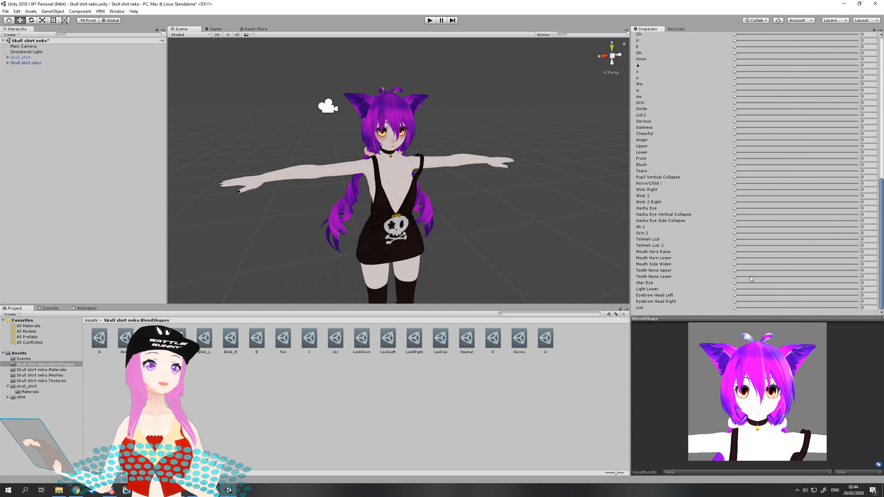
pyautogui.scroll(15, 753, 248)
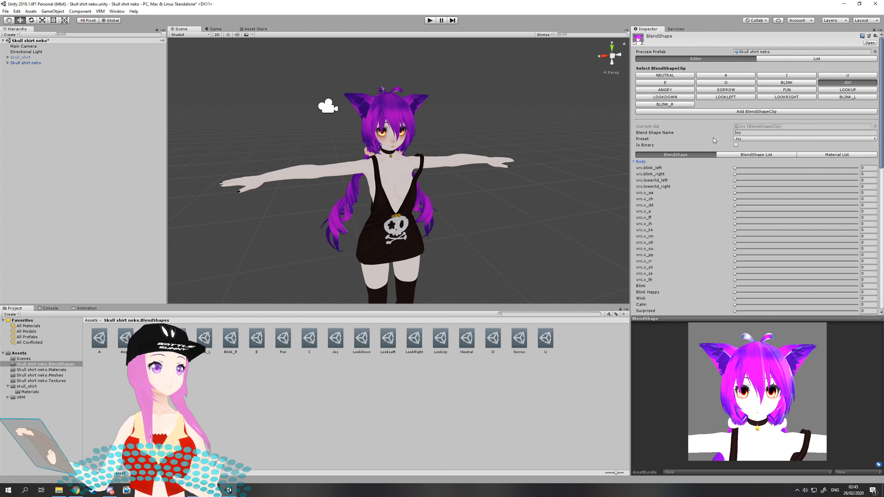
pyautogui.scroll(-3, 734, 230)
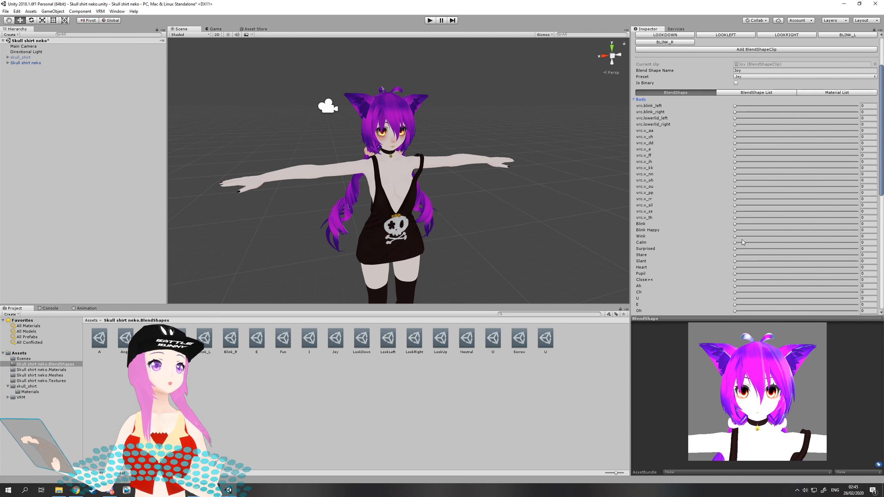
pyautogui.scroll(3, 742, 242)
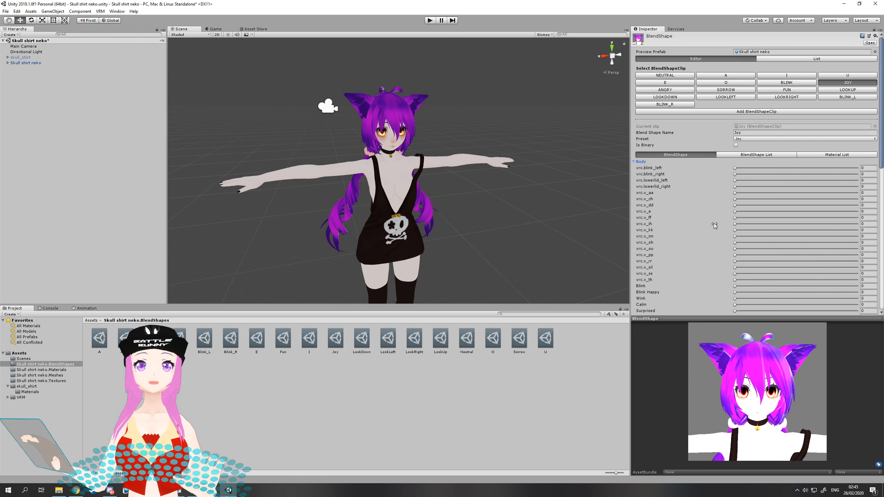
# Save the project and the current scene
pyautogui.click(6, 11)
pyautogui.click(25, 69)
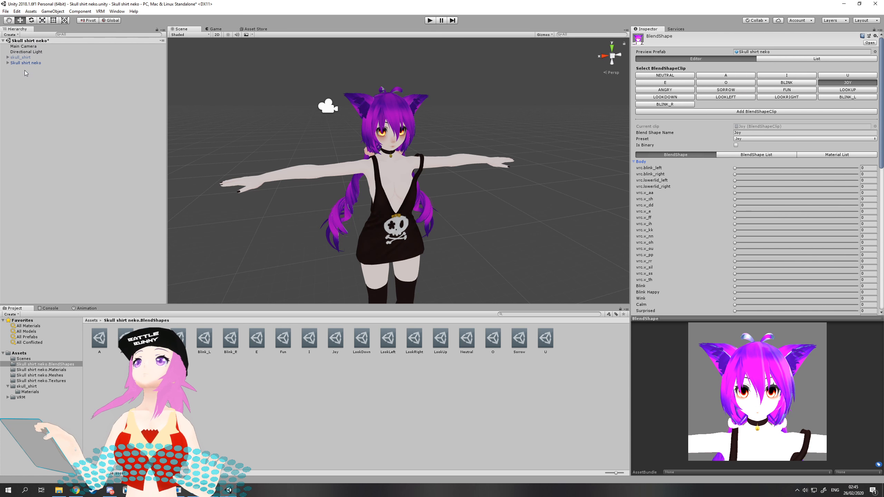
pyautogui.click(5, 11)
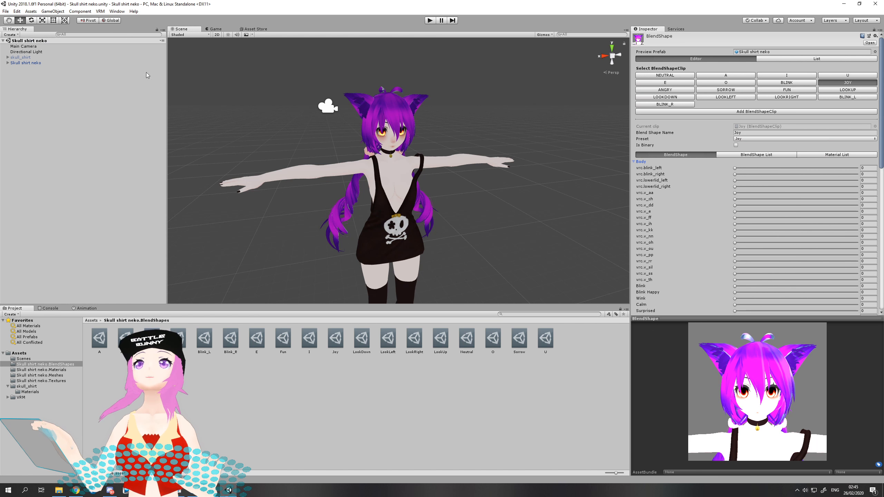
pyautogui.click(23, 36)
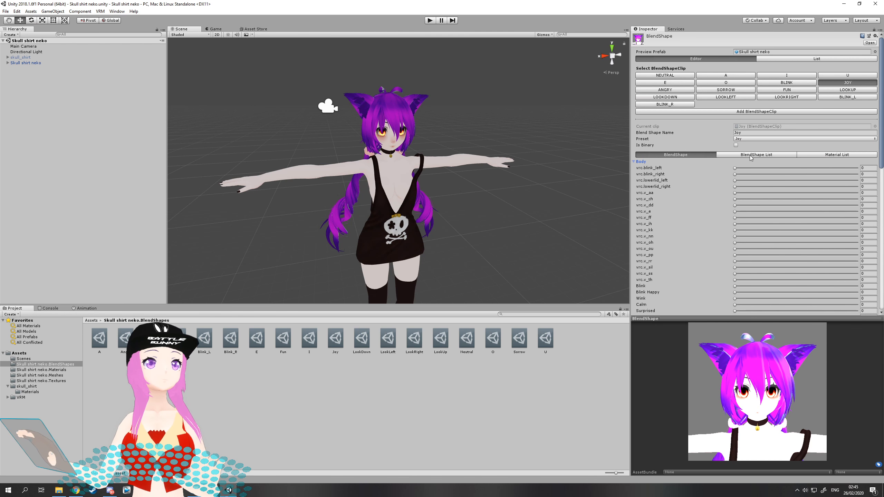
# Select the BLINK_L blend shape clip and expand its Body blend shapes
pyautogui.click(838, 97)
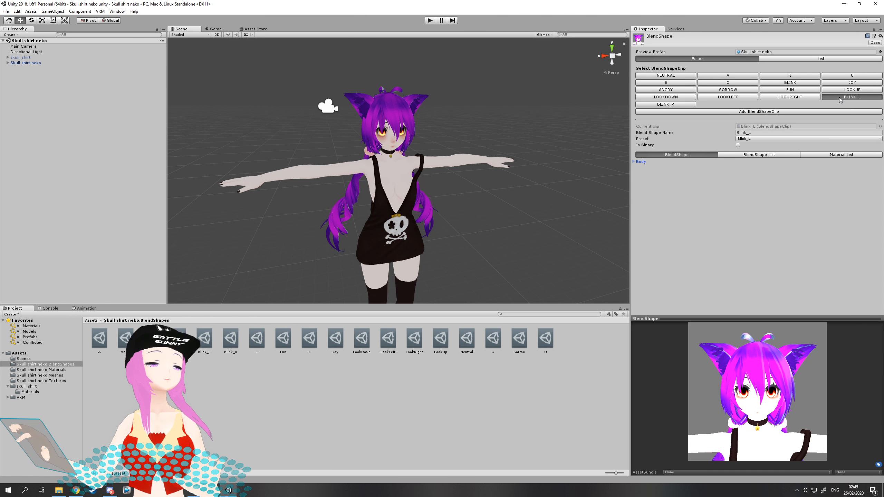
pyautogui.click(634, 162)
pyautogui.click(634, 162)
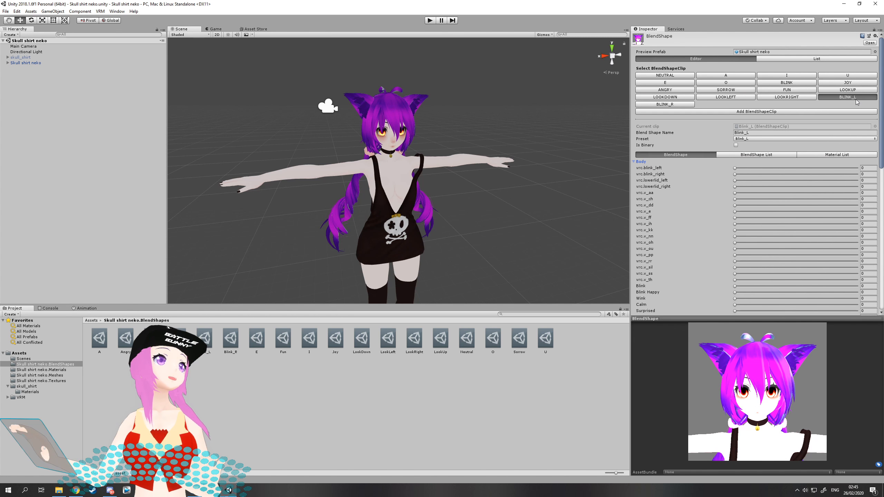
# Try vrc.blink_left at 100 in the BLINK_L clip and return it to 0
pyautogui.scroll(-3, 704, 139)
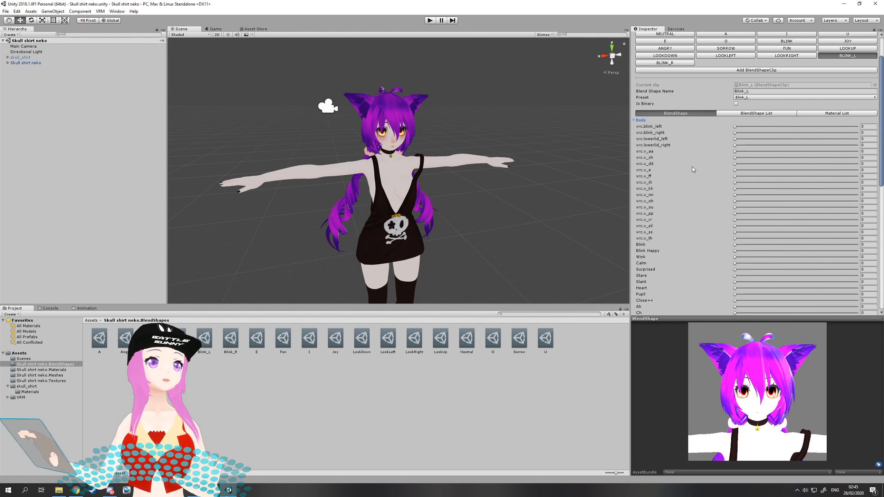
pyautogui.scroll(-1, 692, 169)
pyautogui.scroll(2, 692, 167)
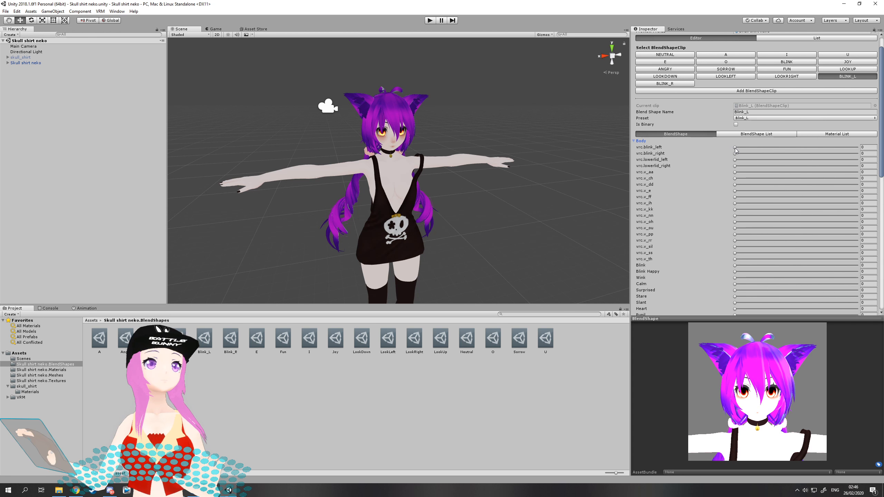
pyautogui.moveTo(736, 150); pyautogui.dragTo(863, 150)
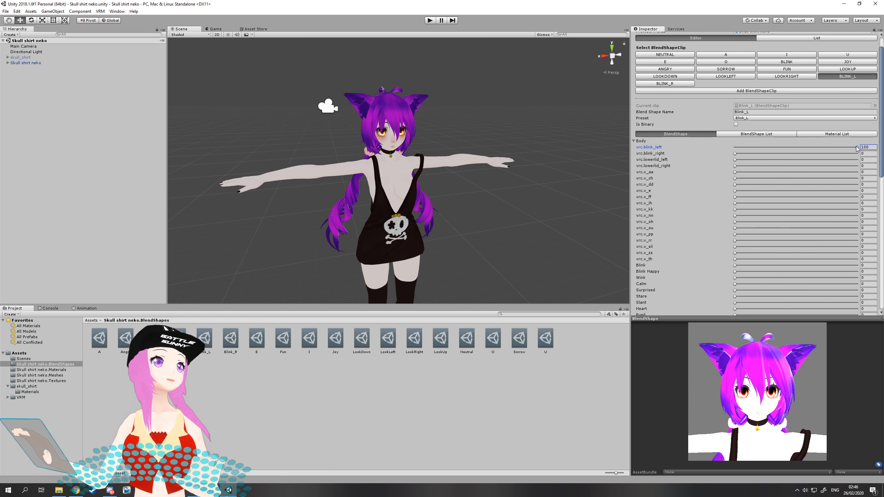
pyautogui.moveTo(856, 148); pyautogui.dragTo(731, 152)
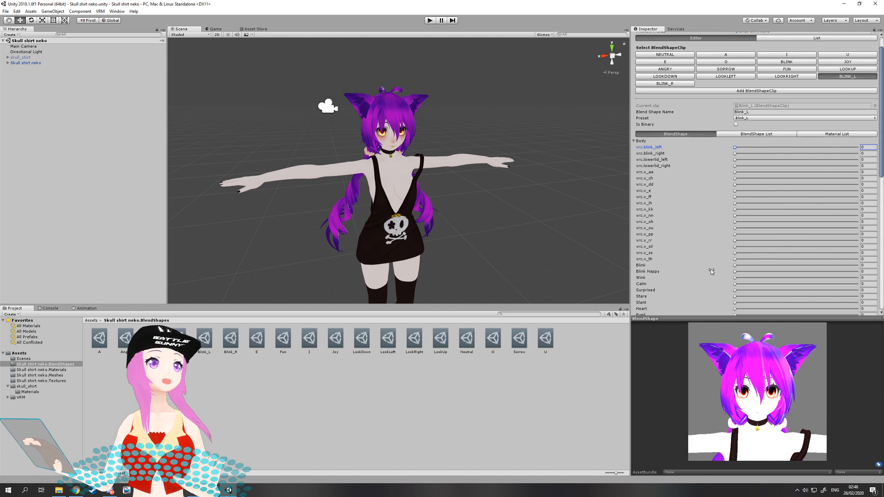
# Search the BLINK_L clip's Body blend shapes for a one-eyed wink and test Wink Right, leaving it at 0
pyautogui.scroll(-3, 712, 266)
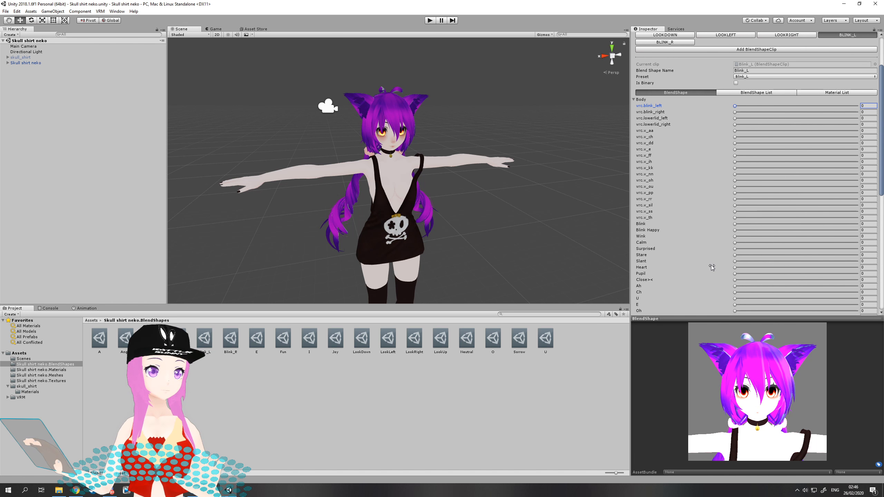
pyautogui.scroll(-4, 710, 263)
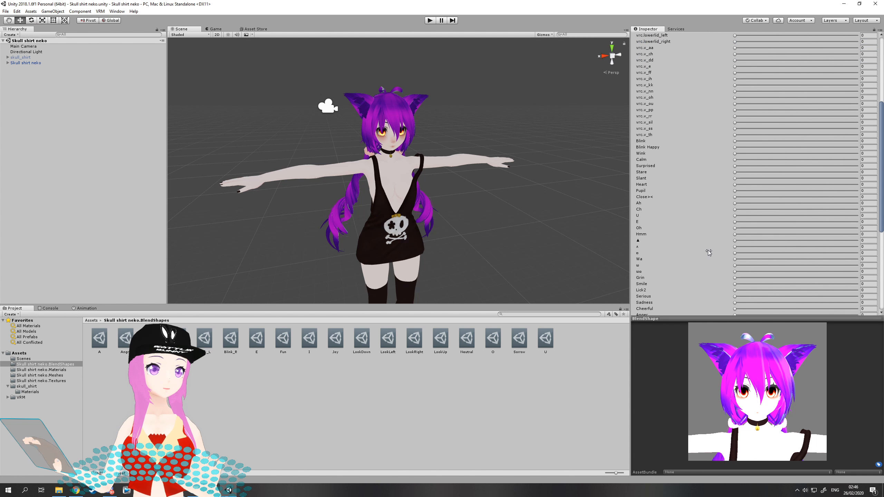
pyautogui.scroll(-4, 709, 252)
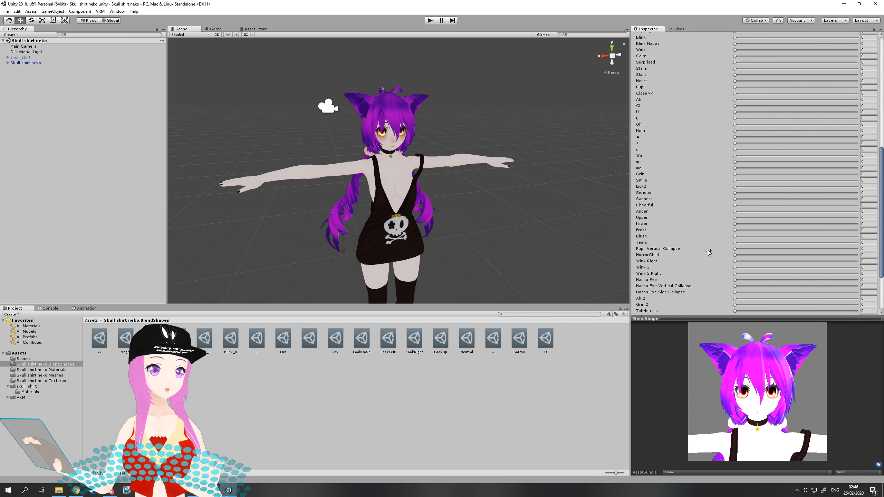
pyautogui.scroll(5, 709, 252)
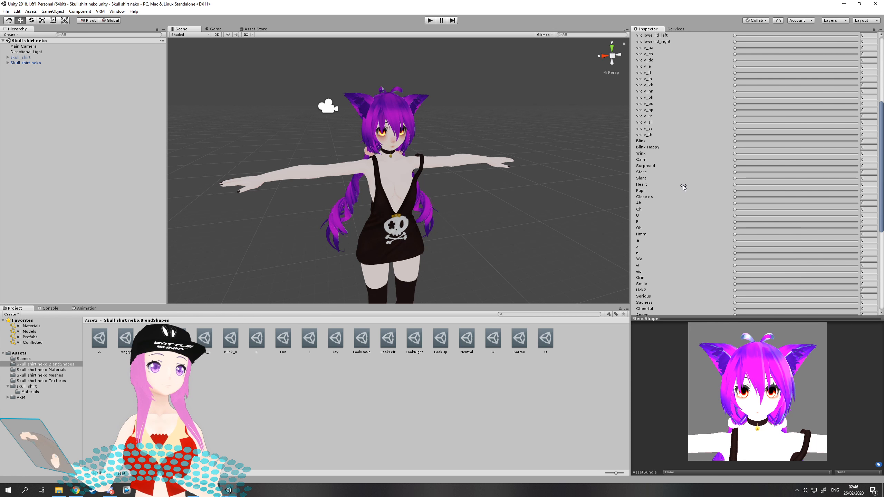
pyautogui.scroll(-5, 681, 173)
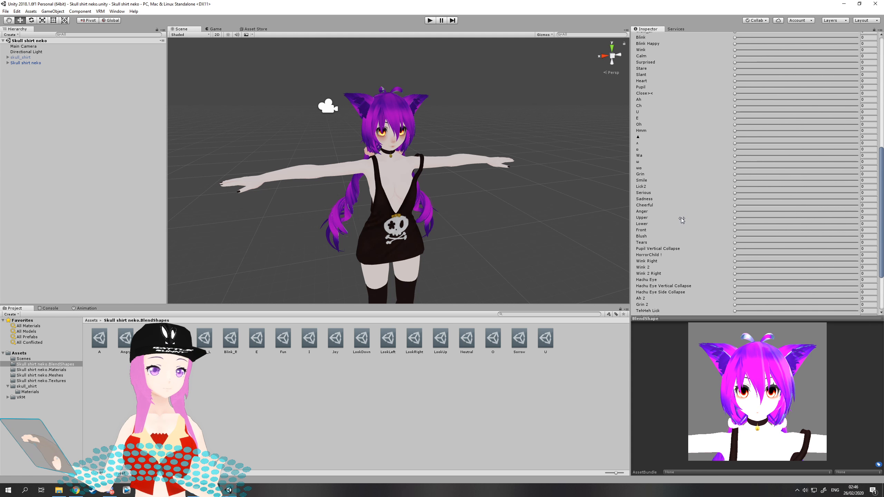
pyautogui.scroll(4, 681, 218)
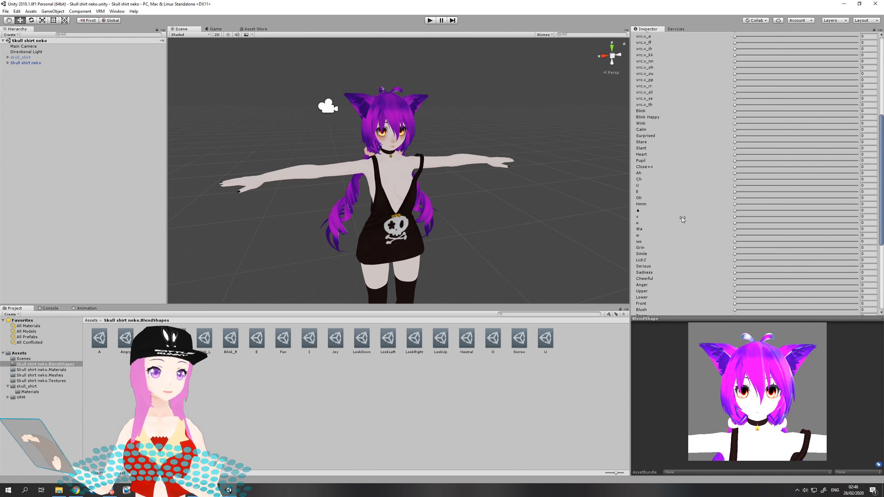
pyautogui.scroll(-3, 682, 217)
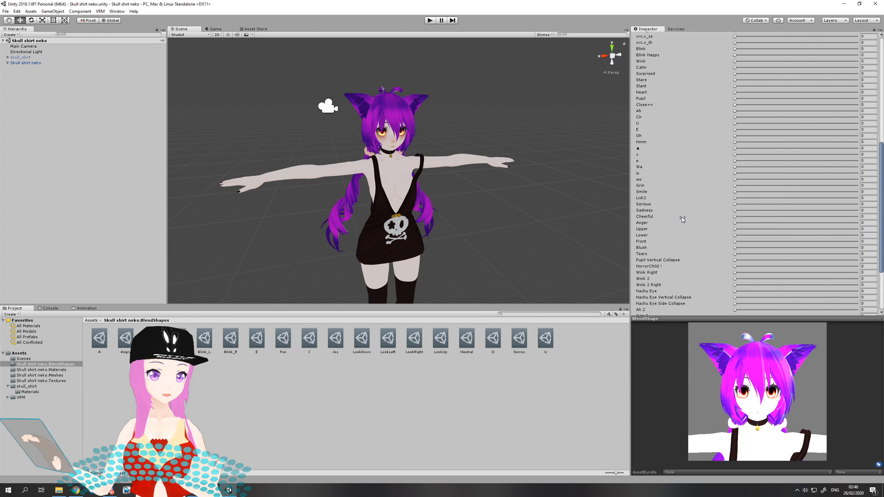
pyautogui.scroll(-4, 682, 217)
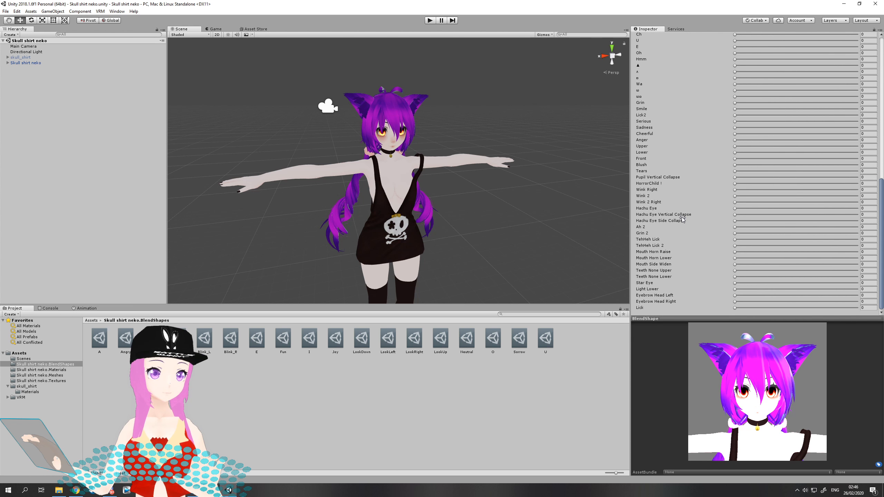
pyautogui.moveTo(735, 191)
pyautogui.mouseDown()
pyautogui.moveTo(863, 196)
pyautogui.moveTo(731, 197)
pyautogui.mouseUp()
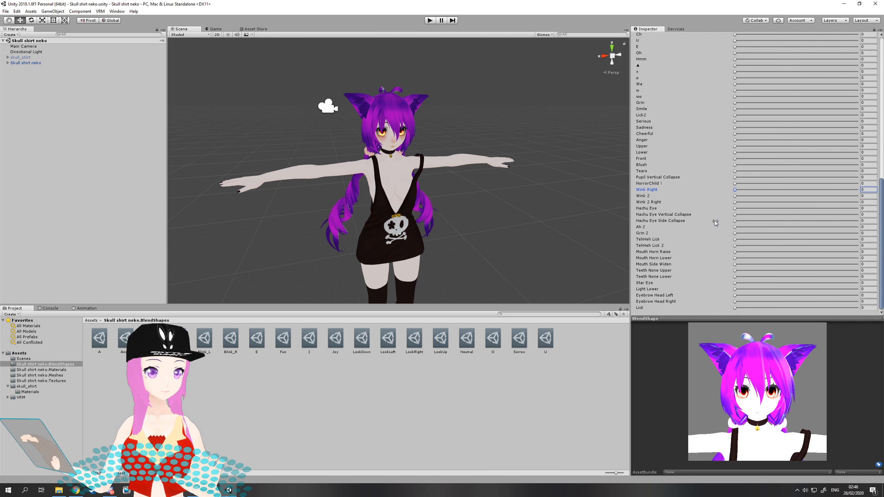
# Test the vrc.lowerlid_right and Blink Happy shapes in the BLINK_L clip, leaving both at 0
pyautogui.scroll(15, 678, 258)
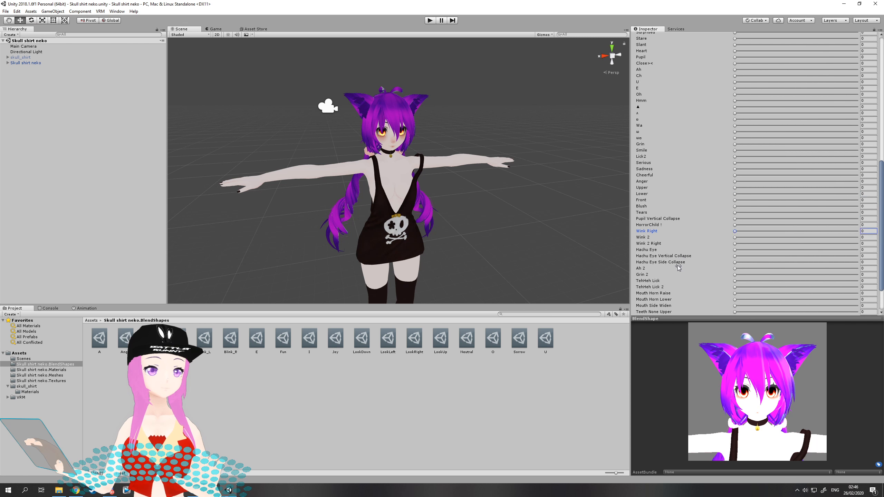
pyautogui.moveTo(726, 147); pyautogui.dragTo(719, 163)
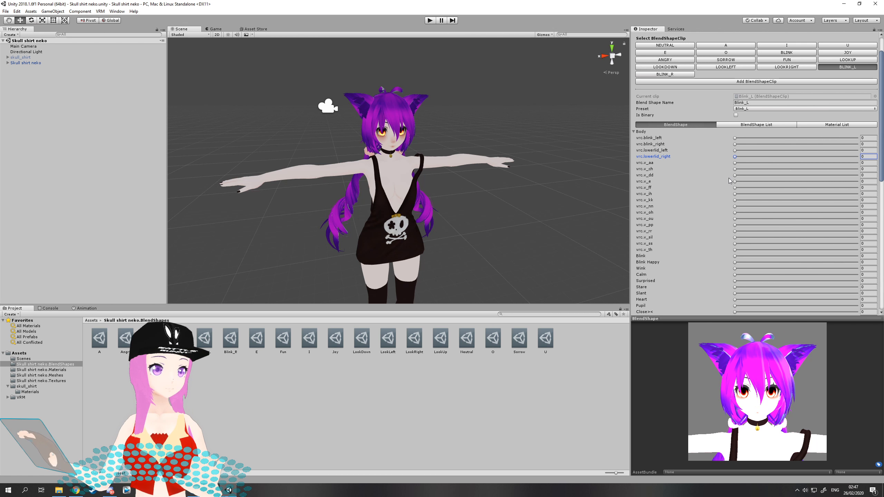
pyautogui.scroll(-3, 688, 211)
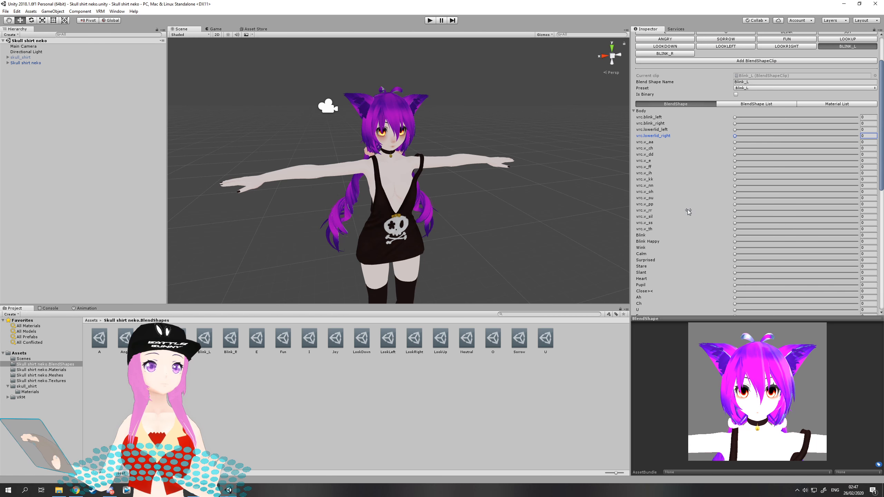
pyautogui.moveTo(736, 221); pyautogui.dragTo(698, 229)
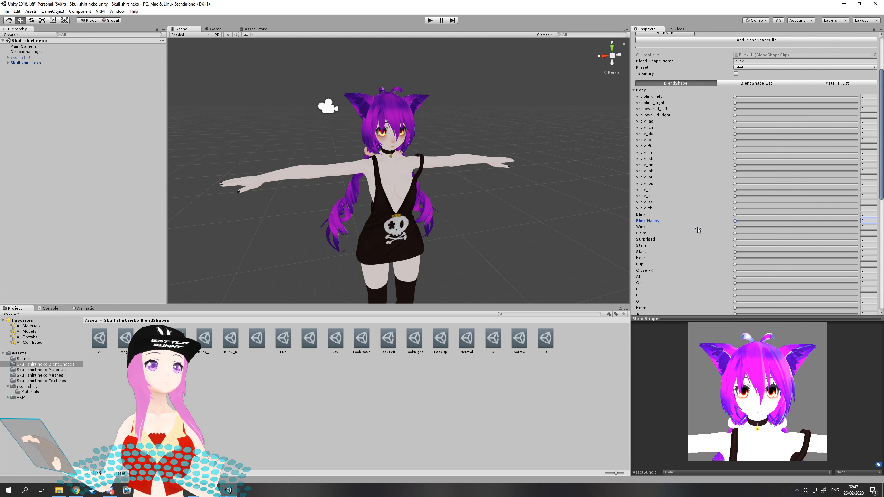
pyautogui.scroll(-4, 698, 229)
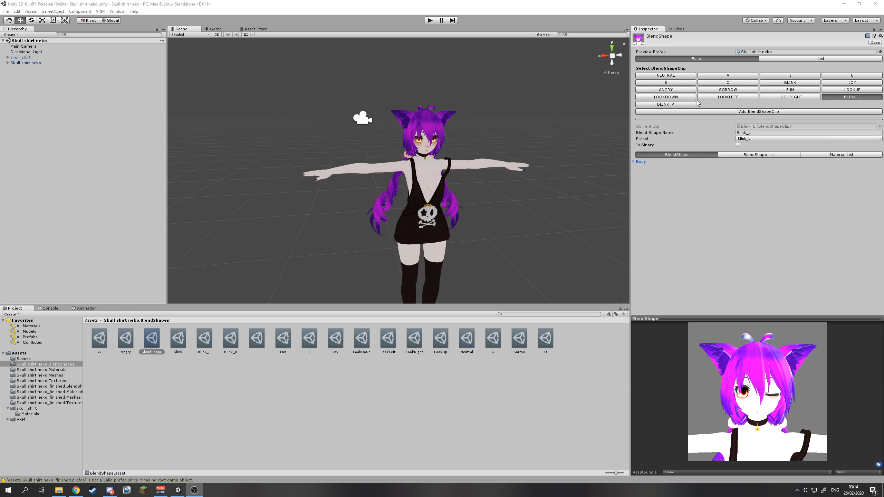
# Compare the BLINK_R and BLINK_L clip previews and examine which Body blend shape drives the BLINK_L wink
pyautogui.click(677, 104)
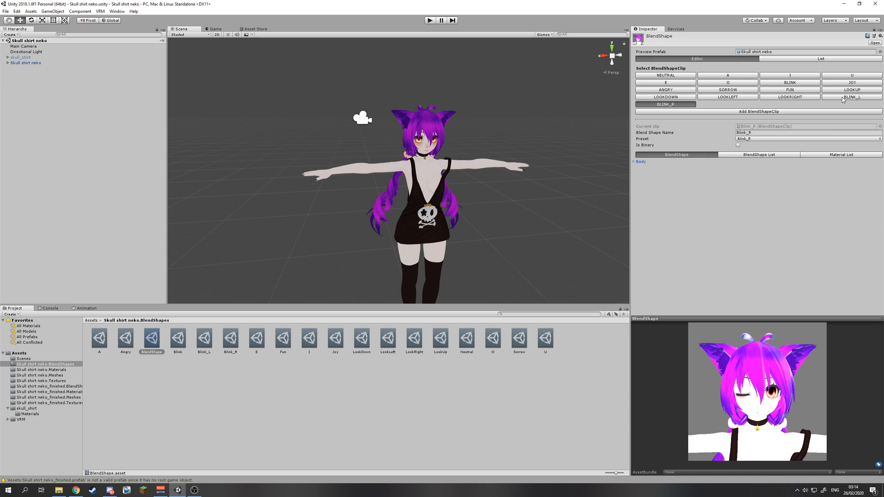
pyautogui.click(843, 100)
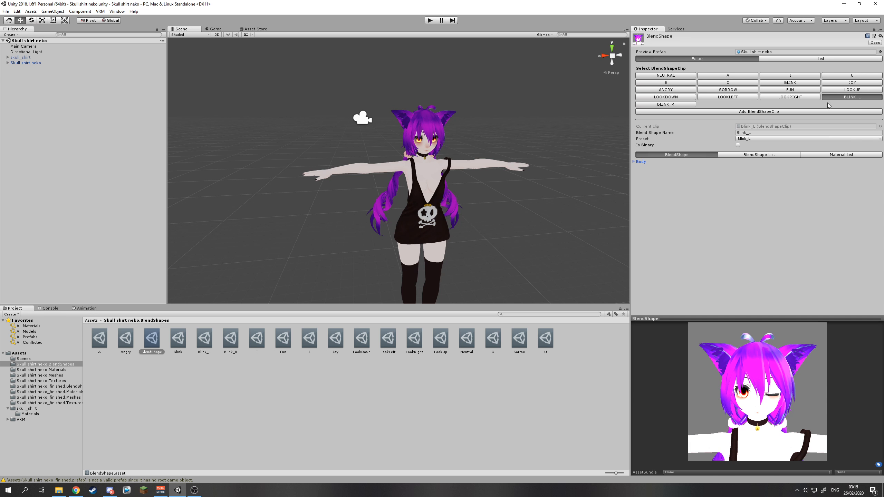
pyautogui.click(674, 105)
pyautogui.click(851, 98)
pyautogui.click(633, 161)
pyautogui.scroll(-5, 670, 176)
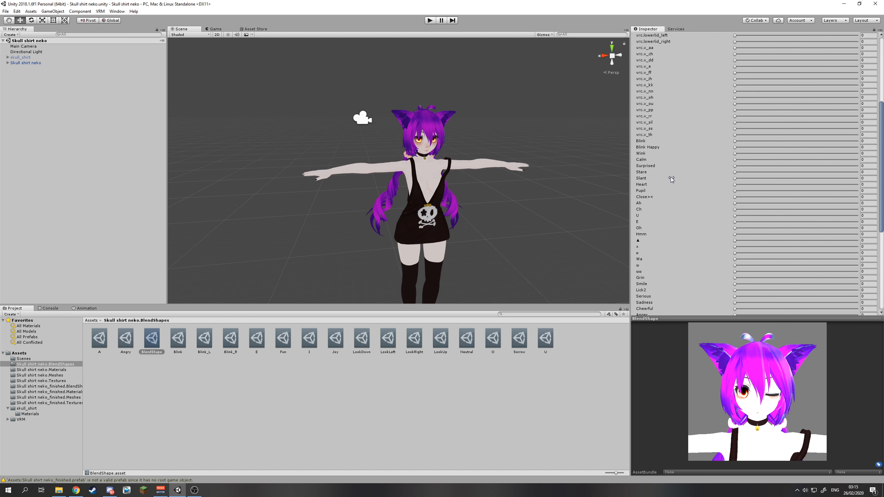
pyautogui.scroll(-10, 670, 177)
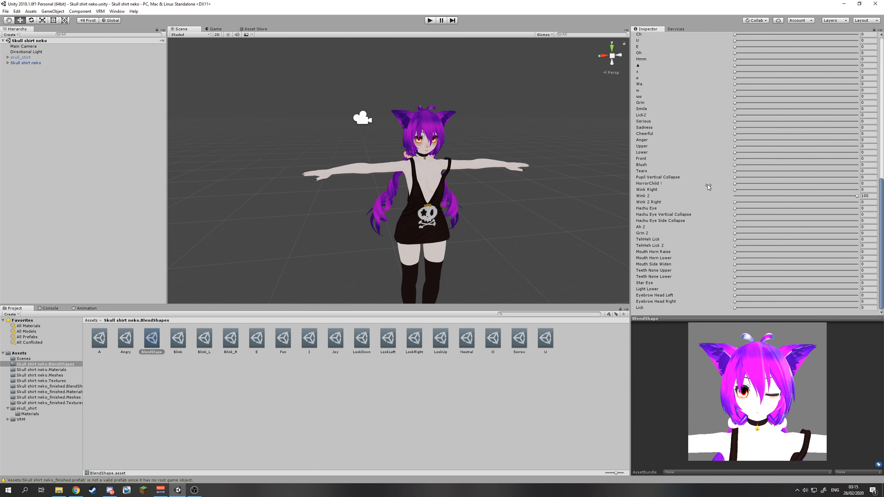
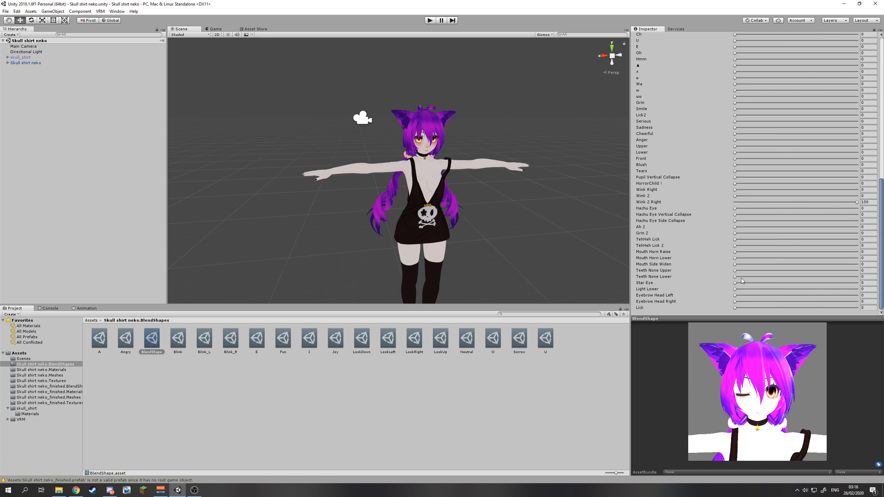
# Switch between the BLINK_L, BLINK_R and BLINK clips to compare their eye closures in the preview
pyautogui.scroll(15, 729, 214)
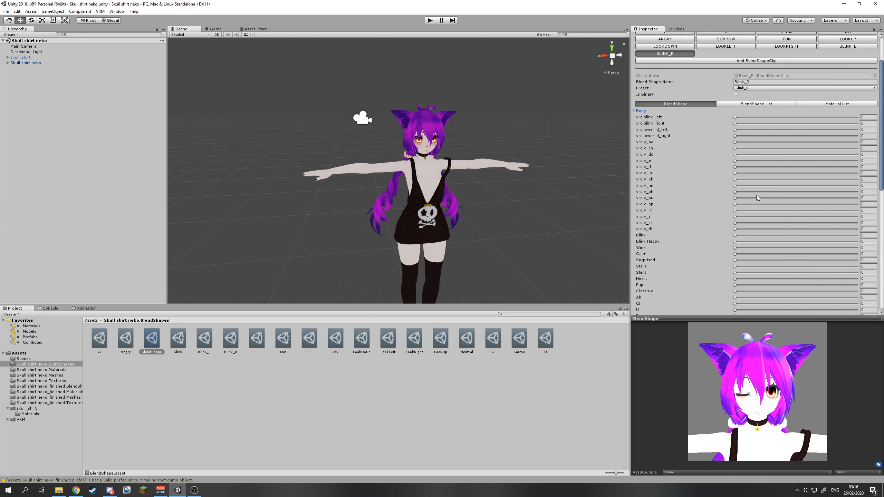
pyautogui.click(844, 96)
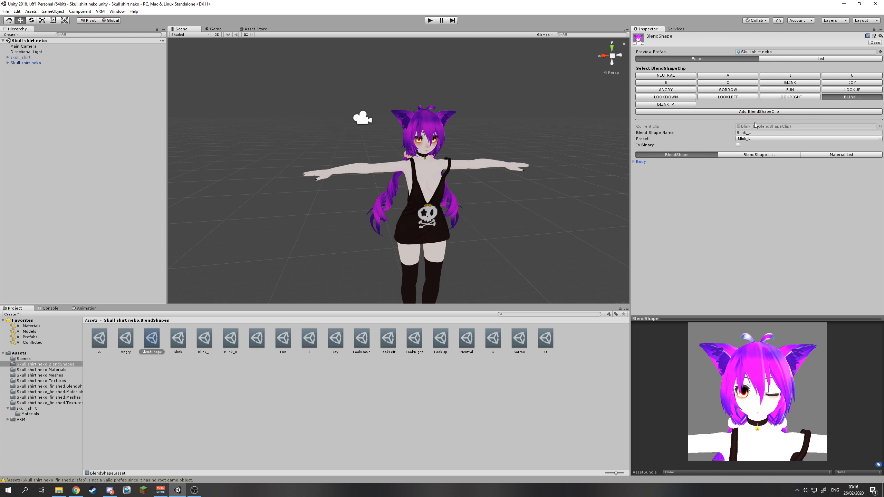
pyautogui.click(665, 106)
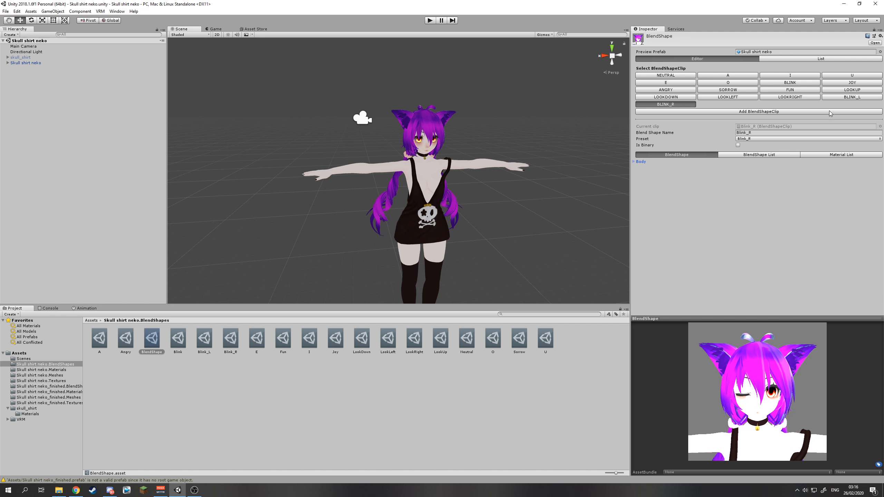
pyautogui.click(843, 98)
pyautogui.click(687, 104)
pyautogui.click(797, 84)
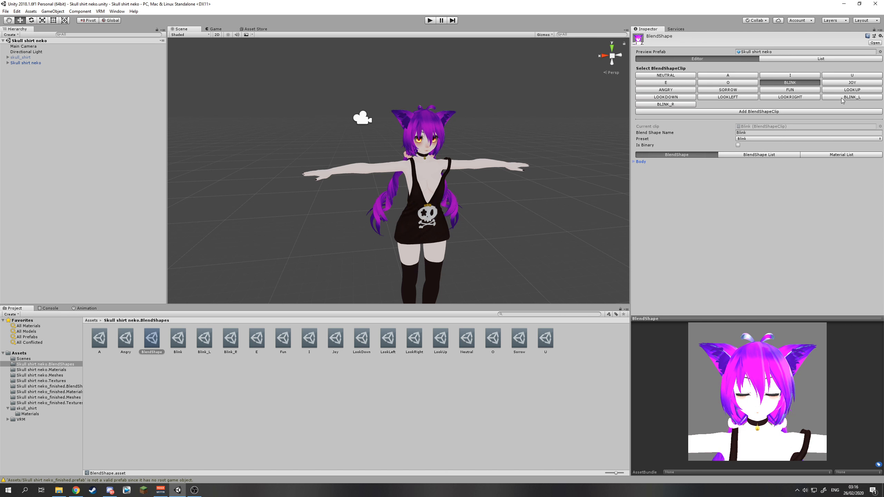
pyautogui.click(677, 105)
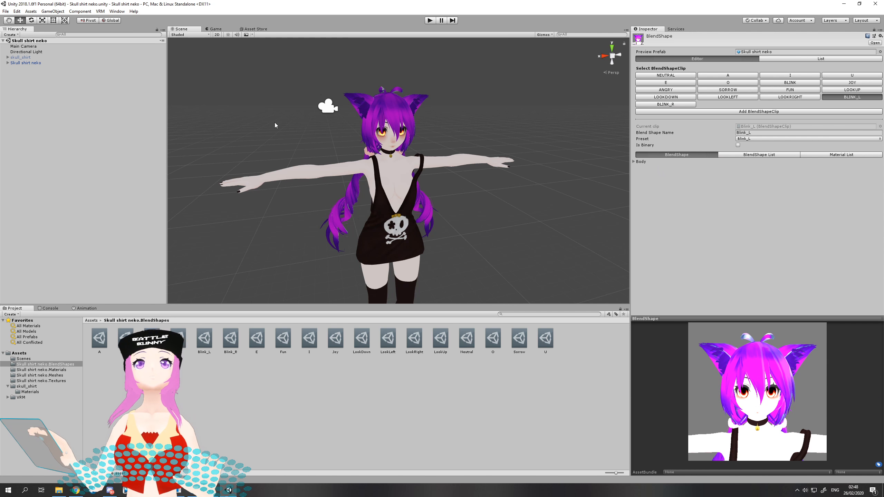
# Select the Skull shirt neko avatar in the scene and frame its upper body
pyautogui.click(35, 64)
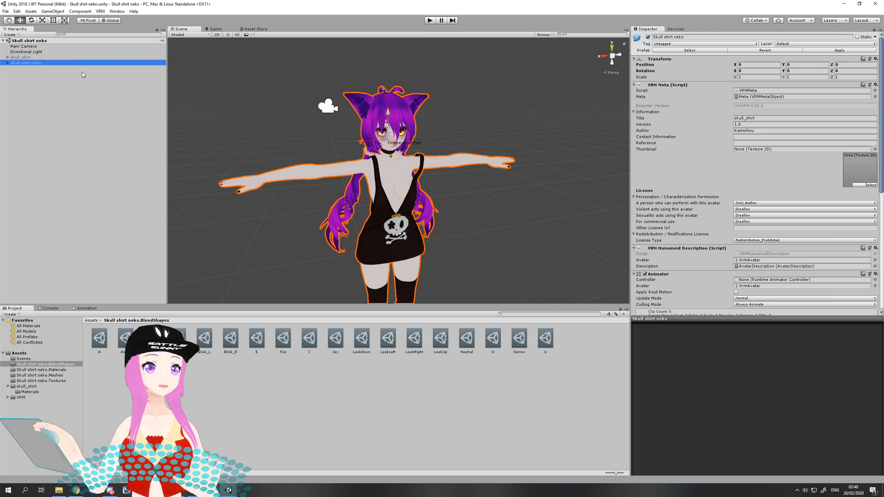
pyautogui.scroll(4, 495, 139)
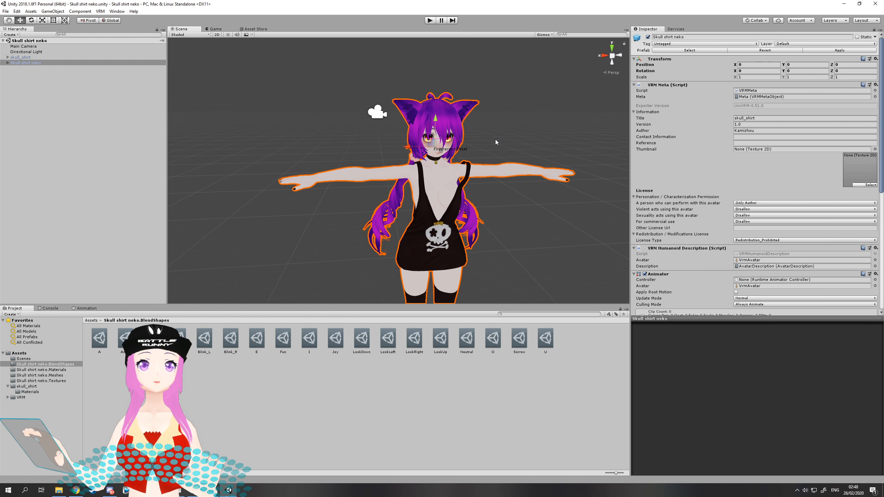
pyautogui.scroll(2, 485, 140)
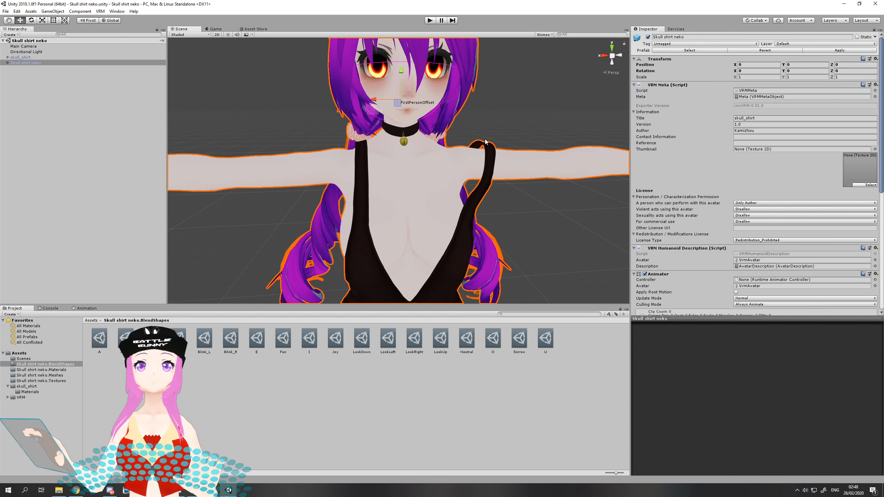
pyautogui.scroll(-2, 485, 140)
pyautogui.moveTo(485, 139); pyautogui.dragTo(485, 135, button='middle')
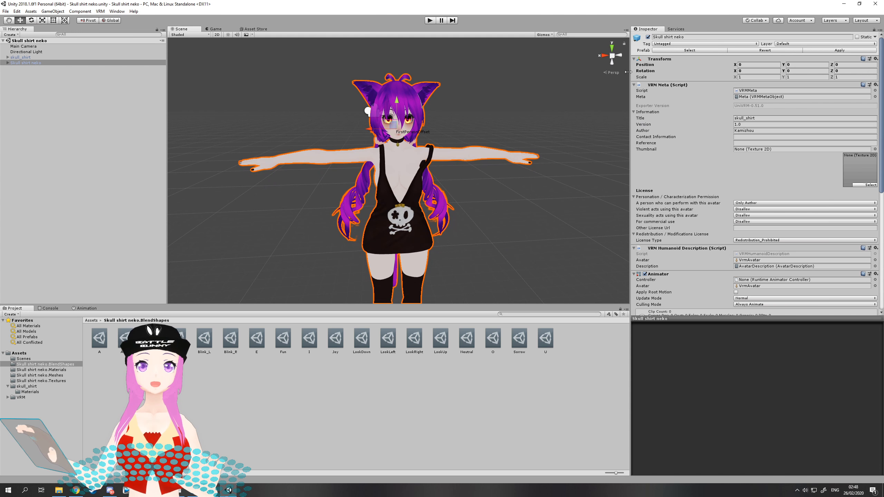
# Start play mode and show the avatar's VRM Blend Shape Proxy sliders alongside a Scene view close-up of its face
pyautogui.click(427, 21)
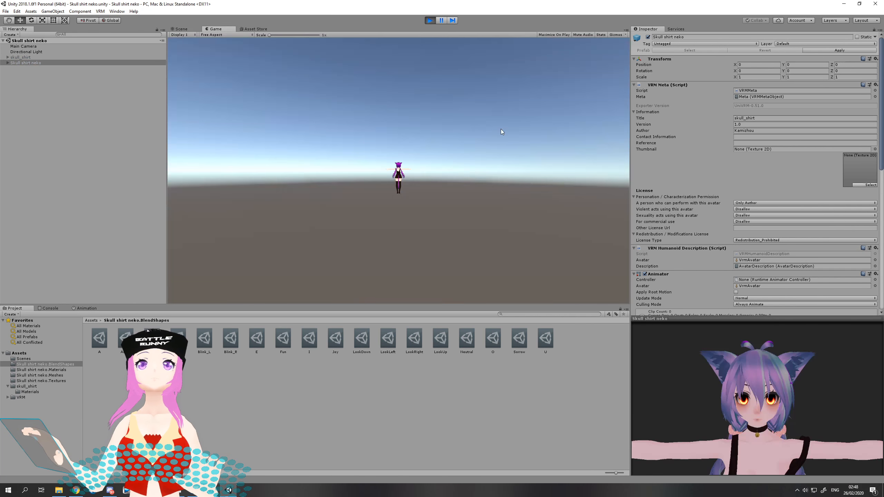
pyautogui.scroll(-10, 681, 189)
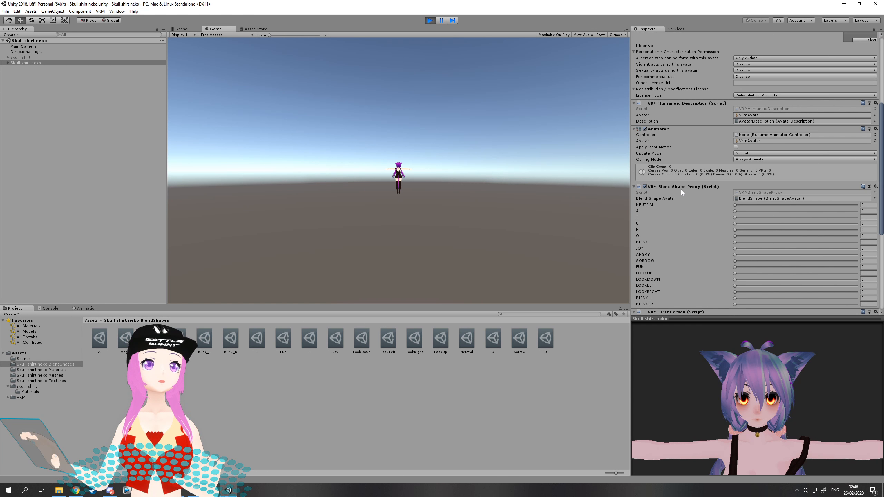
pyautogui.scroll(2, 710, 173)
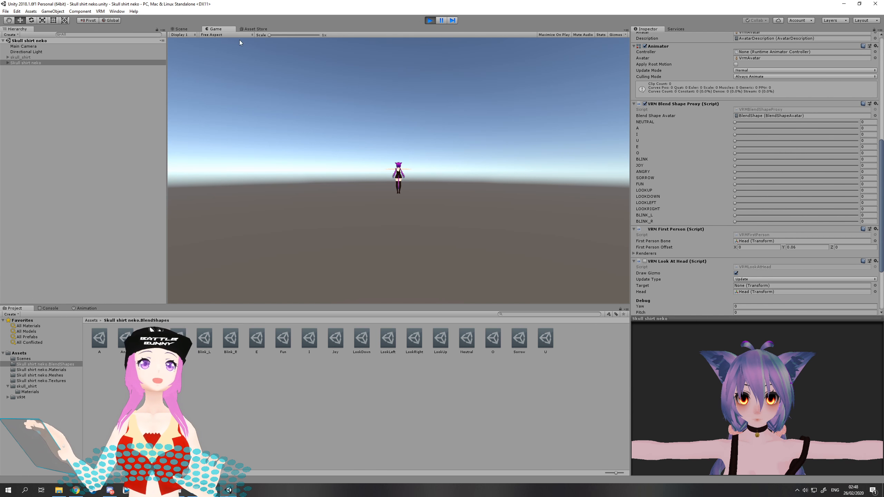
pyautogui.click(180, 28)
pyautogui.scroll(5, 460, 111)
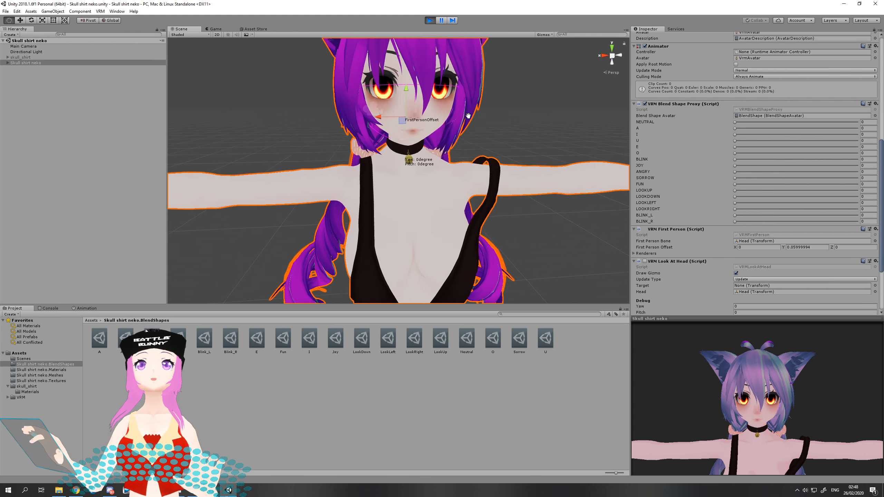
pyautogui.moveTo(469, 115); pyautogui.dragTo(549, 125, button='middle')
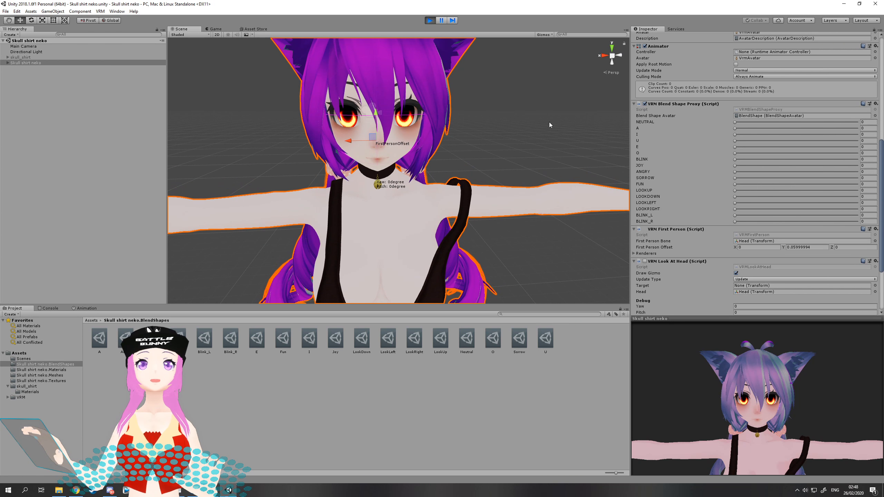
# Test the viseme and BLINK sliders of the VRM Blend Shape Proxy, return them to 0 and exit play mode
pyautogui.moveTo(735, 128); pyautogui.dragTo(863, 142)
pyautogui.moveTo(759, 148); pyautogui.dragTo(724, 154)
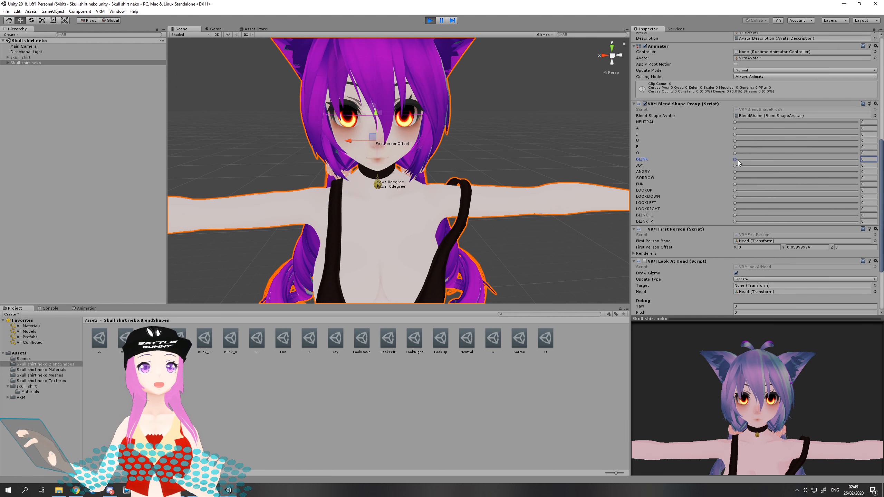
pyautogui.moveTo(735, 159)
pyautogui.mouseDown()
pyautogui.moveTo(867, 161)
pyautogui.moveTo(724, 163)
pyautogui.mouseUp()
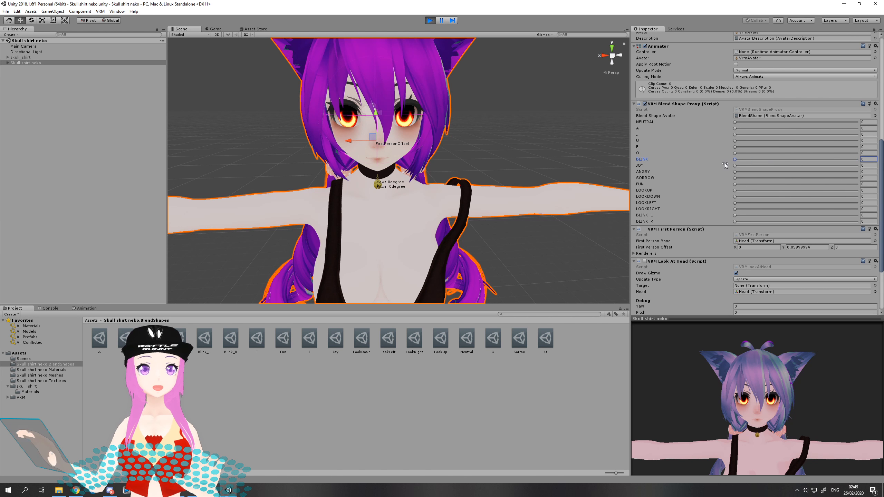
pyautogui.click(431, 21)
# Add the Blinker script component to the Skull shirt neko avatar
pyautogui.scroll(-5, 446, 133)
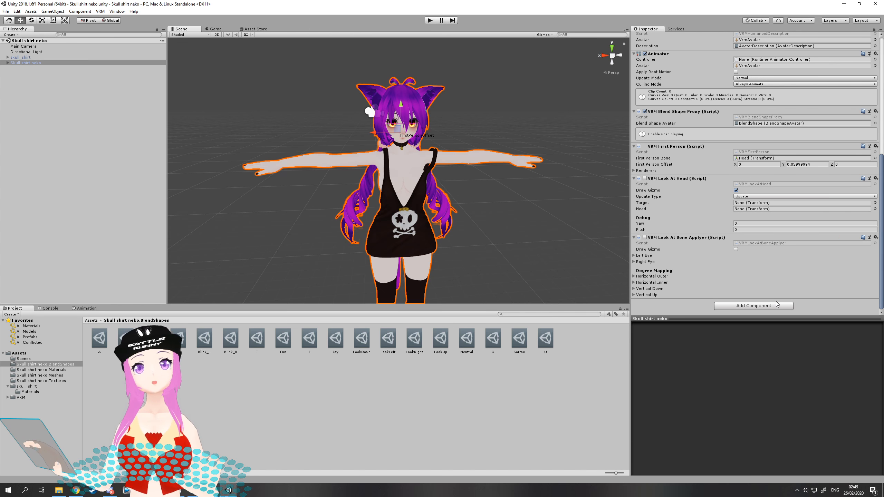
pyautogui.click(743, 308)
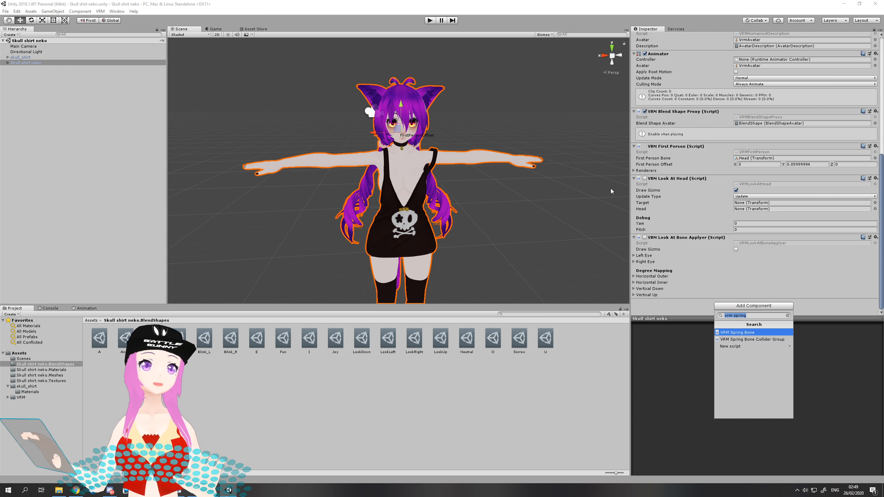
pyautogui.click(699, 229)
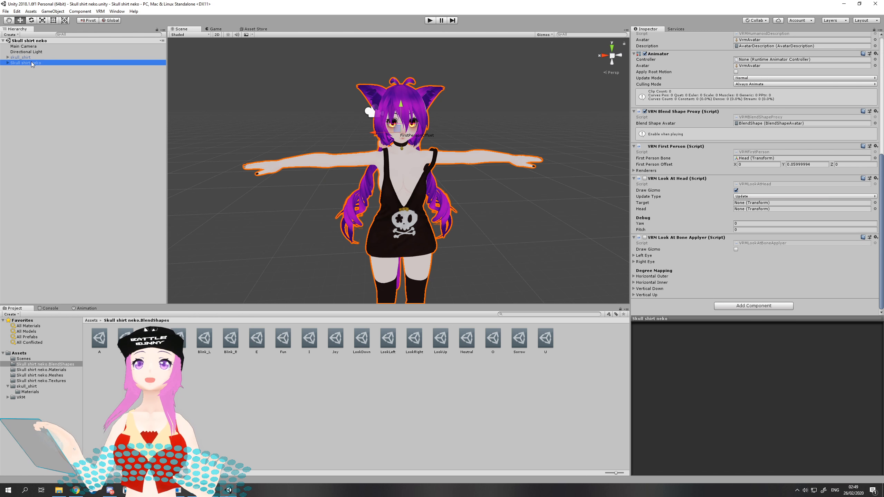
pyautogui.click(740, 307)
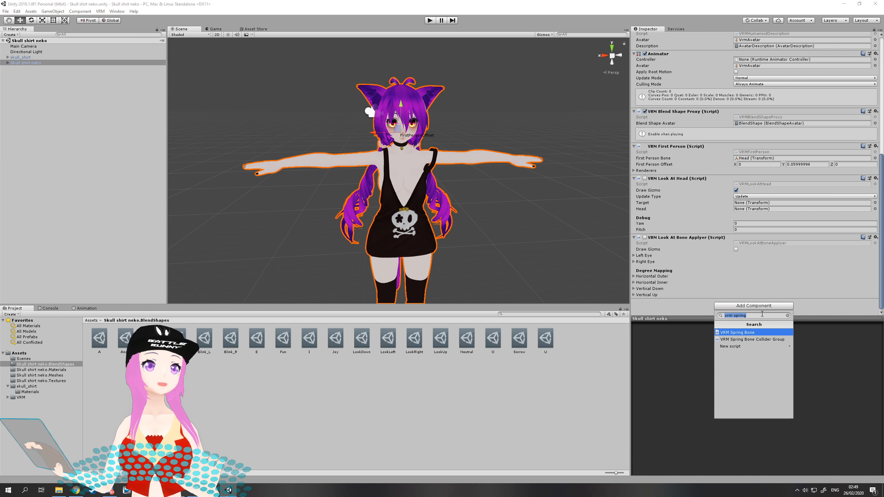
pyautogui.write('blin')
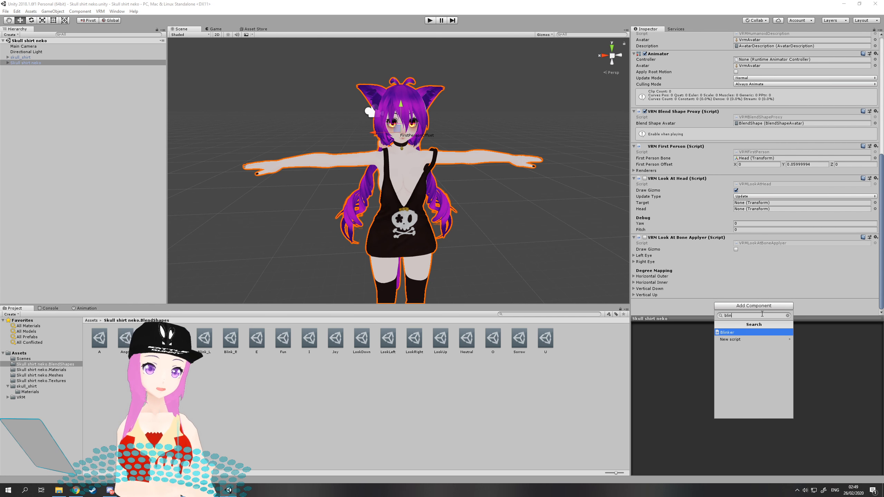
pyautogui.click(743, 333)
pyautogui.scroll(-3, 743, 288)
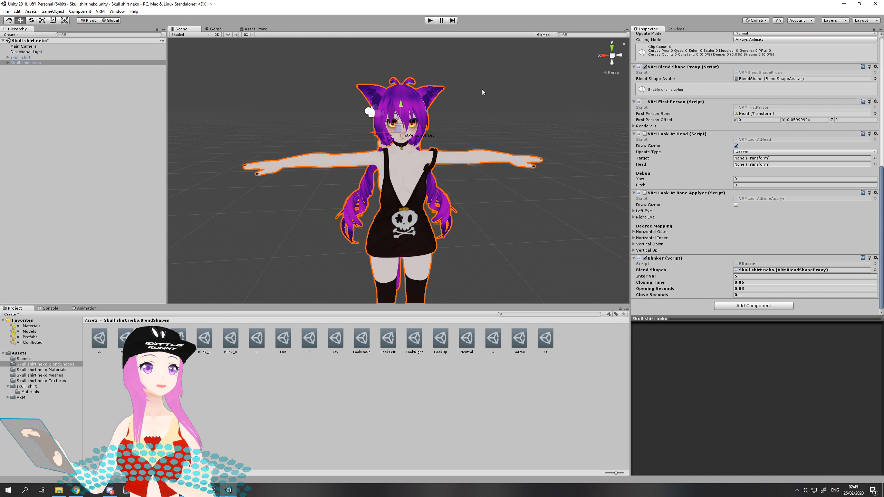
# Run the scene and watch the avatar's face up close in the Scene view to check its automatic blinking
pyautogui.click(429, 21)
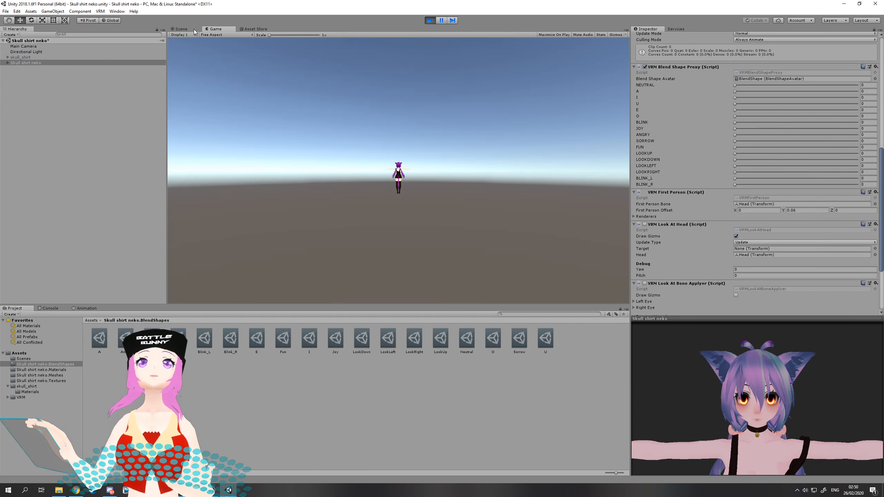
pyautogui.click(193, 29)
pyautogui.scroll(6, 376, 121)
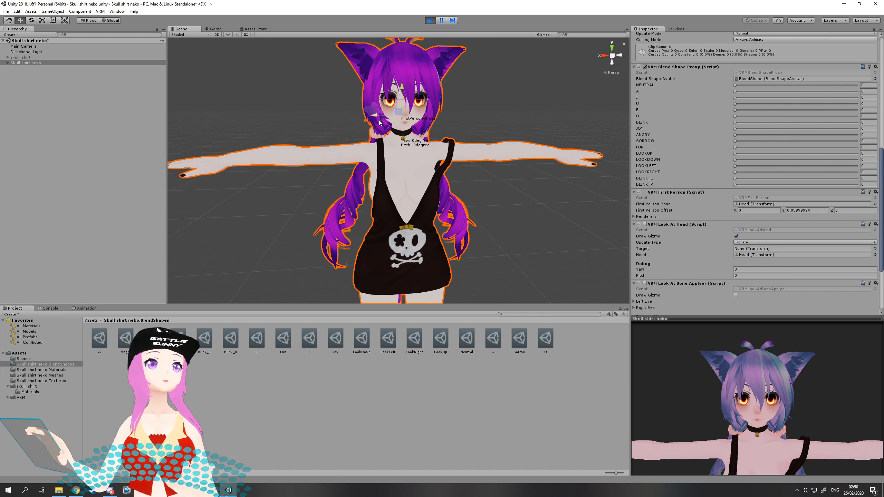
pyautogui.moveTo(384, 120); pyautogui.dragTo(392, 132, button='middle')
pyautogui.scroll(-5, 392, 132)
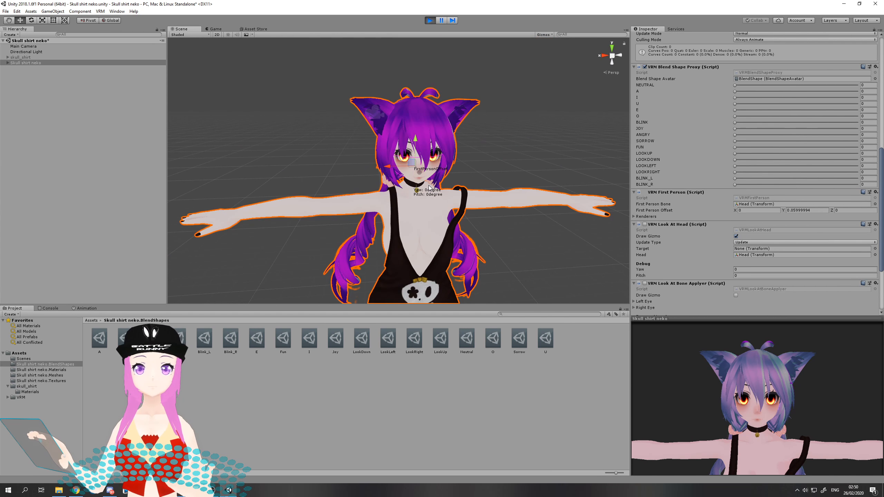
pyautogui.scroll(5, 443, 164)
pyautogui.moveTo(444, 164); pyautogui.dragTo(414, 160, button='middle')
pyautogui.moveTo(356, 147); pyautogui.dragTo(374, 172, button='middle')
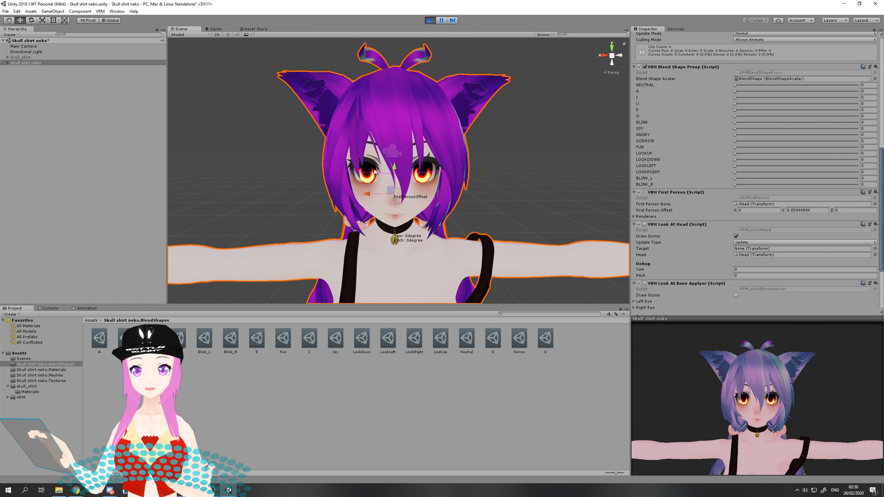
# Review the avatar's Blinker settings and other components during playback, and exit play mode
pyautogui.scroll(-5, 708, 221)
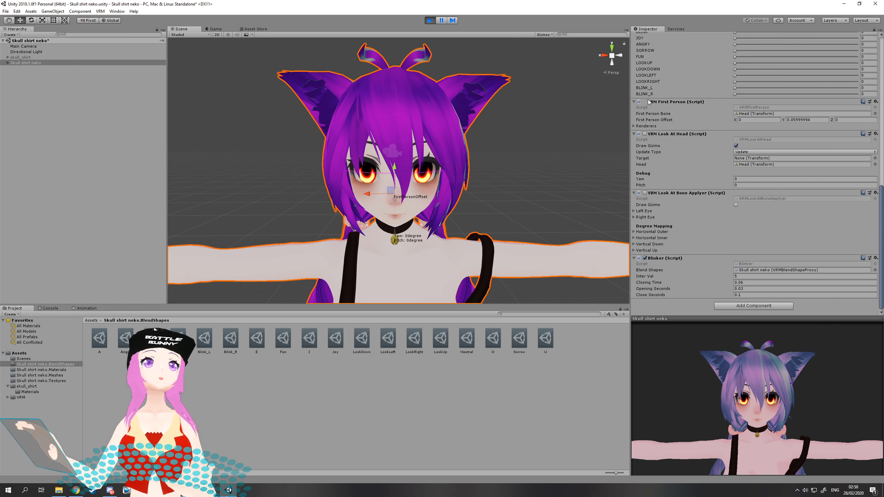
pyautogui.scroll(10, 696, 139)
pyautogui.scroll(6, 662, 133)
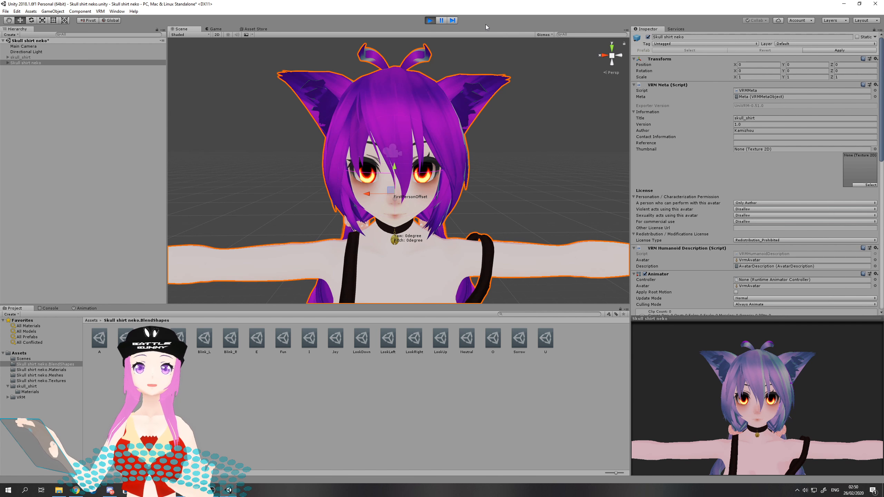
pyautogui.click(431, 21)
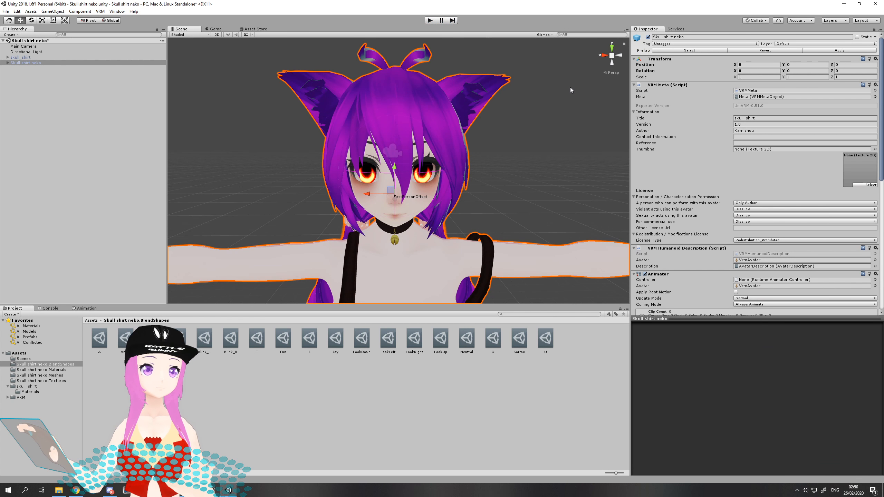
pyautogui.scroll(-10, 652, 123)
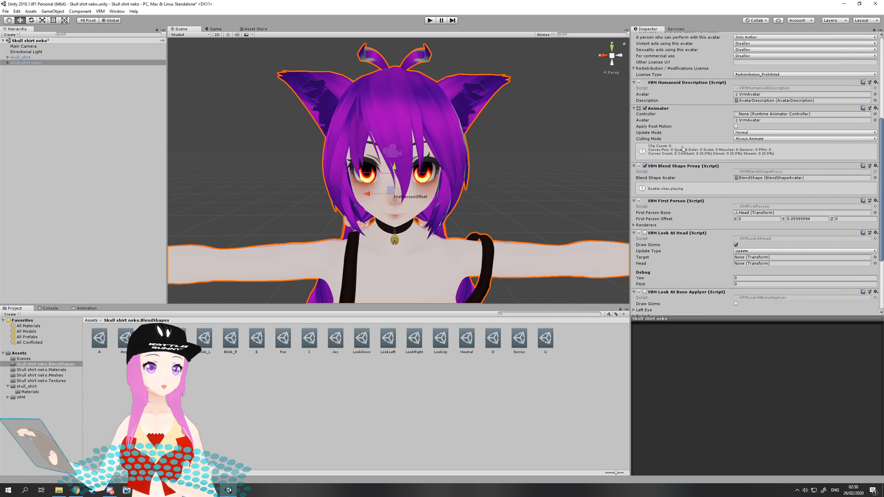
# Save the project and the current scene containing the finished avatar
pyautogui.scroll(10, 682, 146)
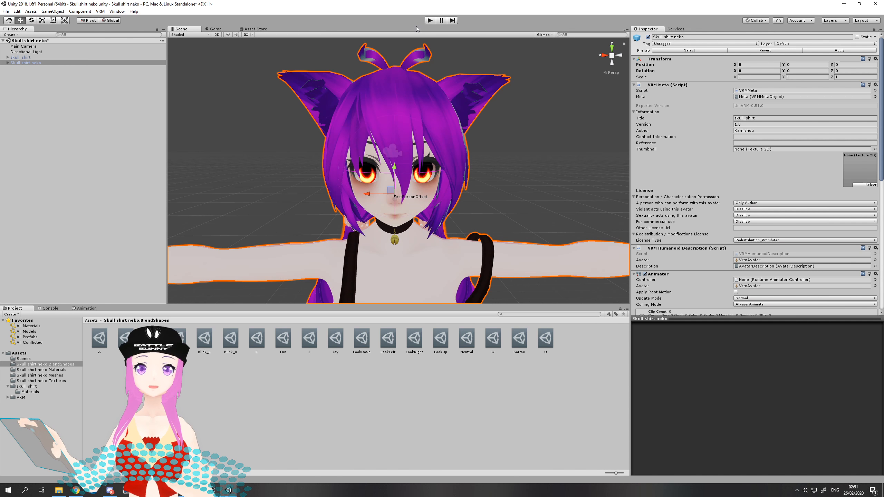
pyautogui.scroll(-6, 419, 127)
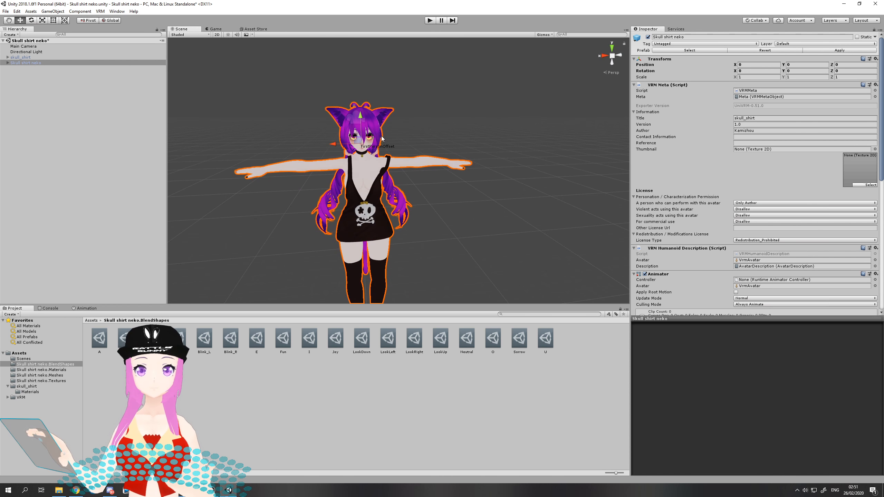
pyautogui.moveTo(381, 135); pyautogui.dragTo(231, 80, button='right')
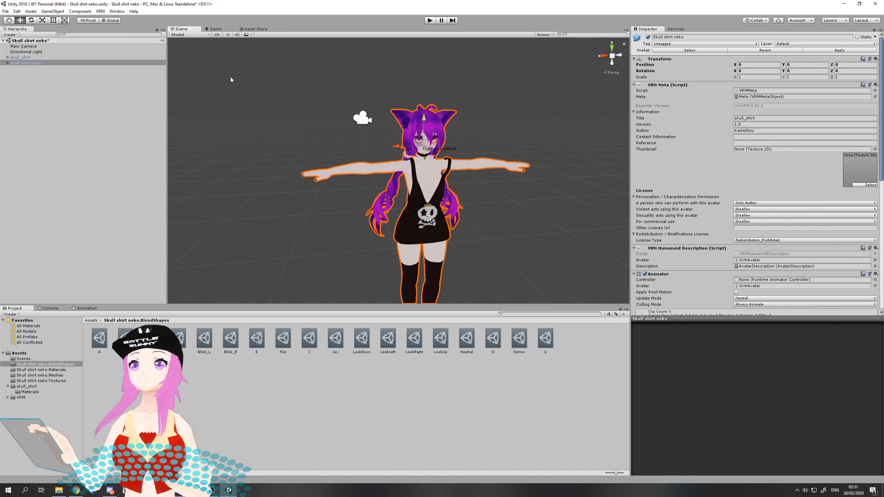
pyautogui.click(17, 11)
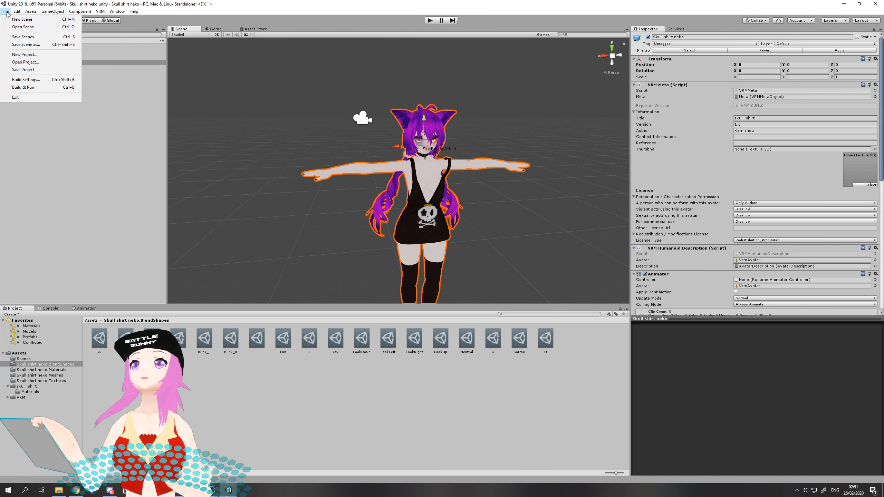
pyautogui.click(15, 71)
pyautogui.click(7, 11)
pyautogui.click(21, 37)
# Start the UniVRM humanoid export of the Skull shirt neko avatar with the exporter's existing settings
pyautogui.click(100, 11)
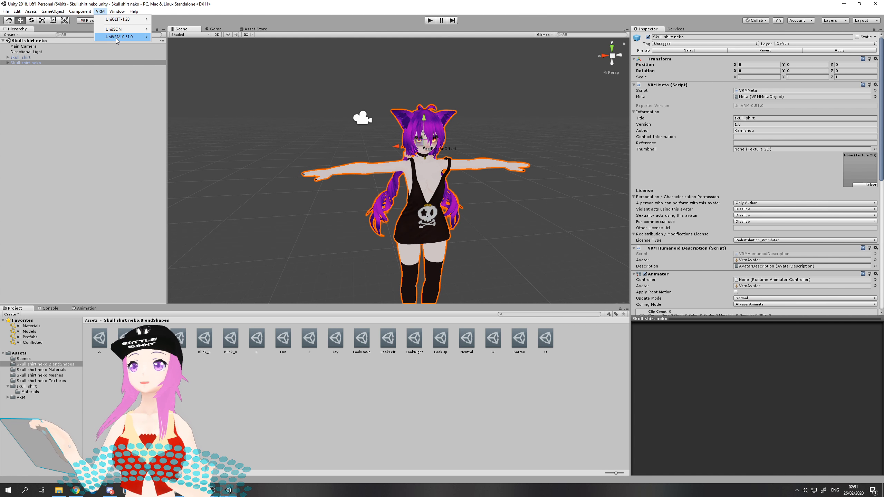
pyautogui.moveTo(117, 39)
pyautogui.click(100, 12)
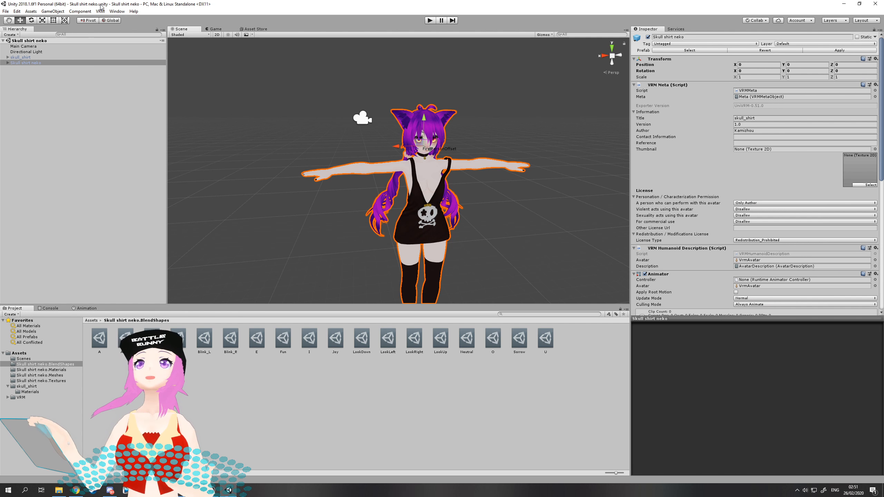
pyautogui.click(100, 11)
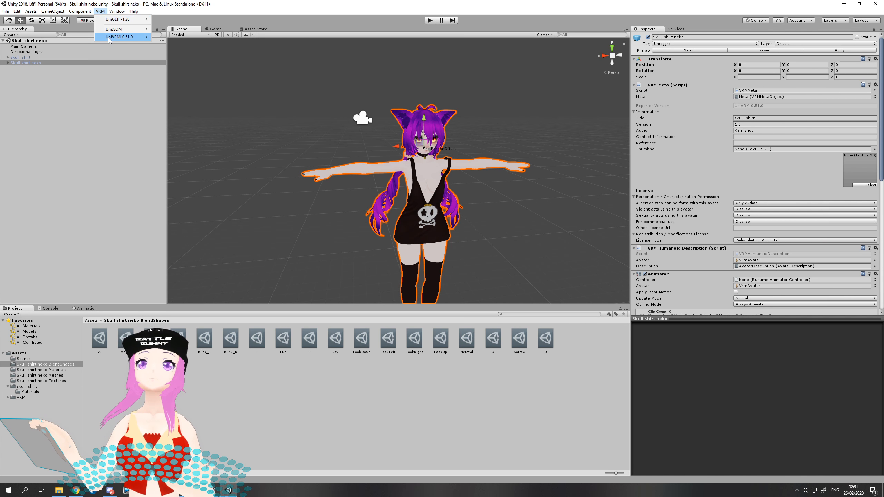
pyautogui.moveTo(112, 38)
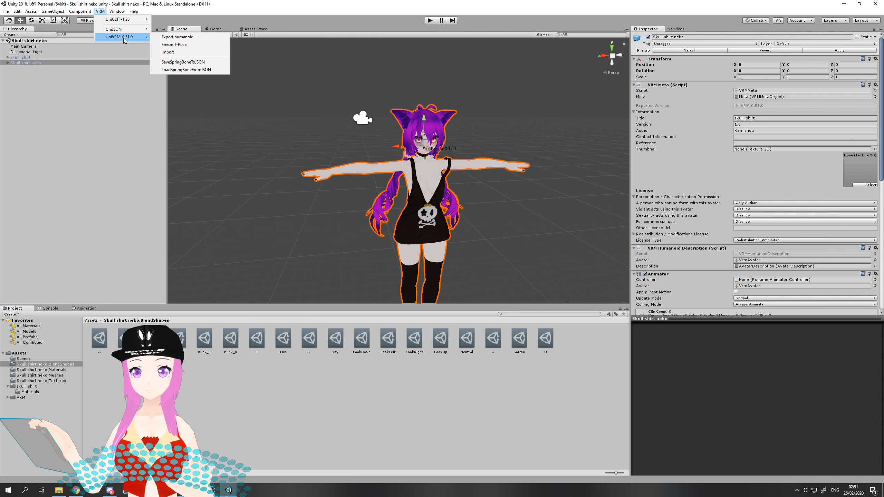
pyautogui.click(177, 37)
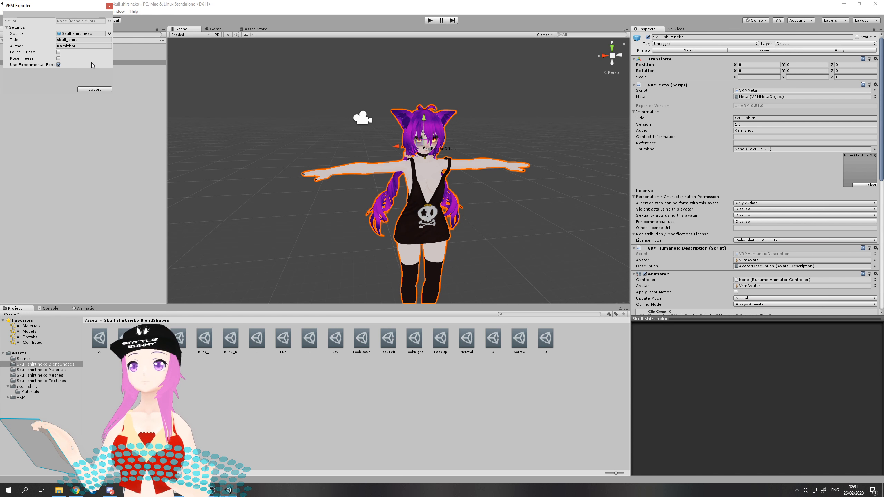
pyautogui.click(101, 89)
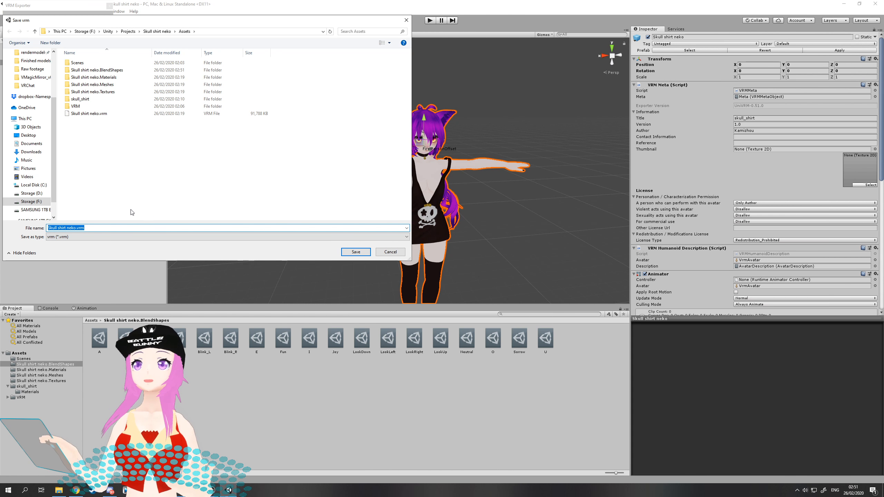
# Name the exported file Skull shirt neko_finished.vrm and save it in the project's Assets folder
pyautogui.click(76, 229)
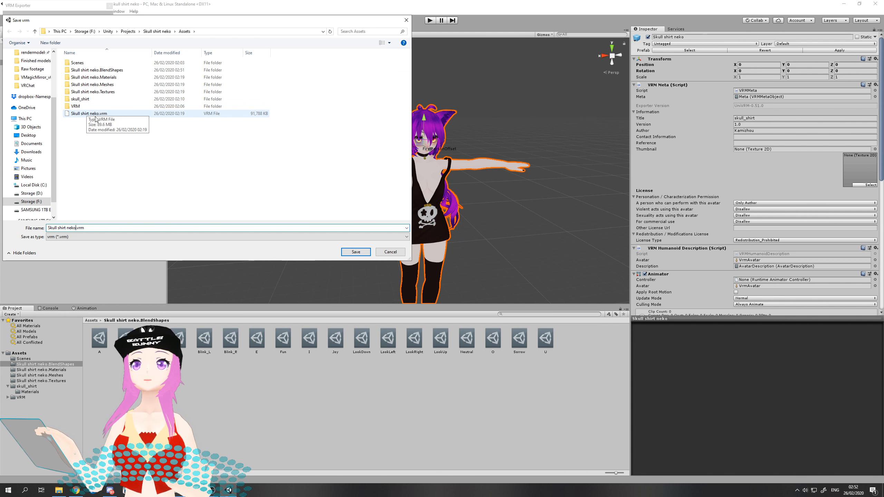
pyautogui.click(78, 228)
pyautogui.write('_fini')
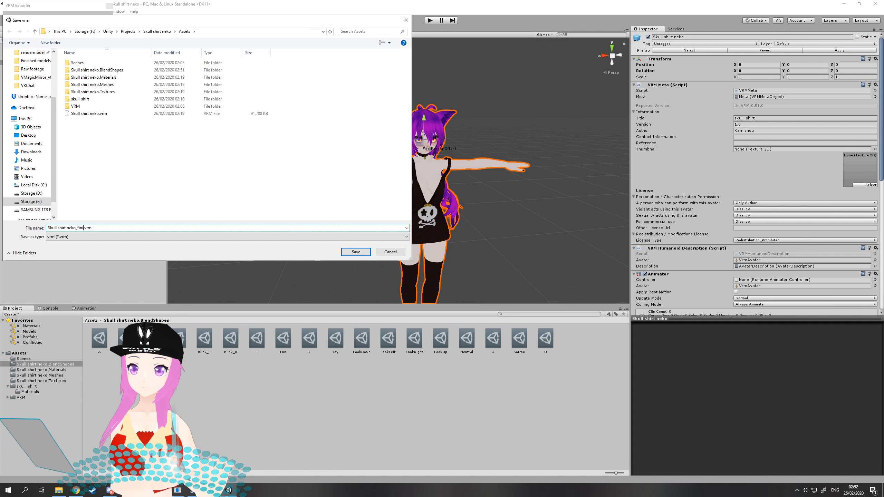
pyautogui.write('shed')
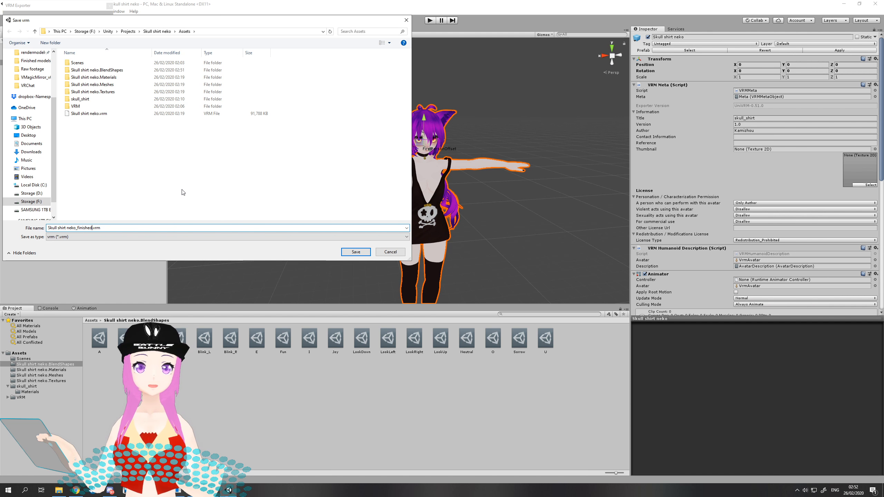
pyautogui.click(356, 252)
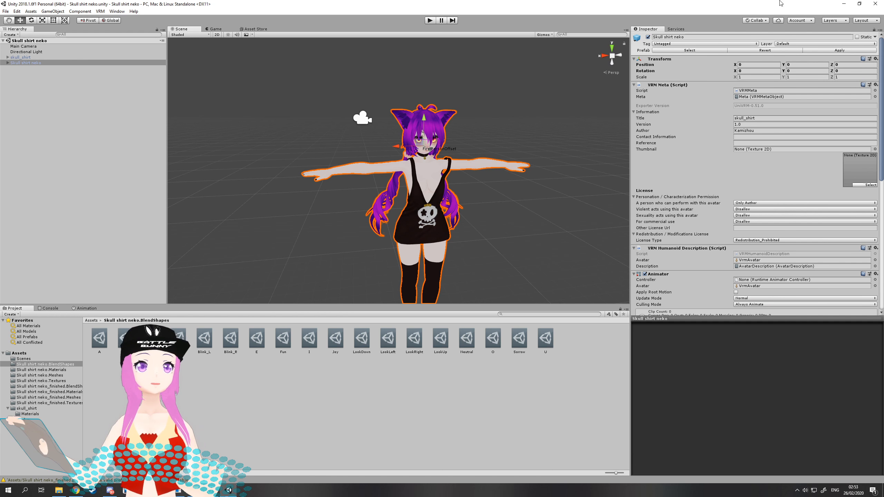
# Minimize Unity, switch to VMagicMirror and show its Home page
pyautogui.click(845, 4)
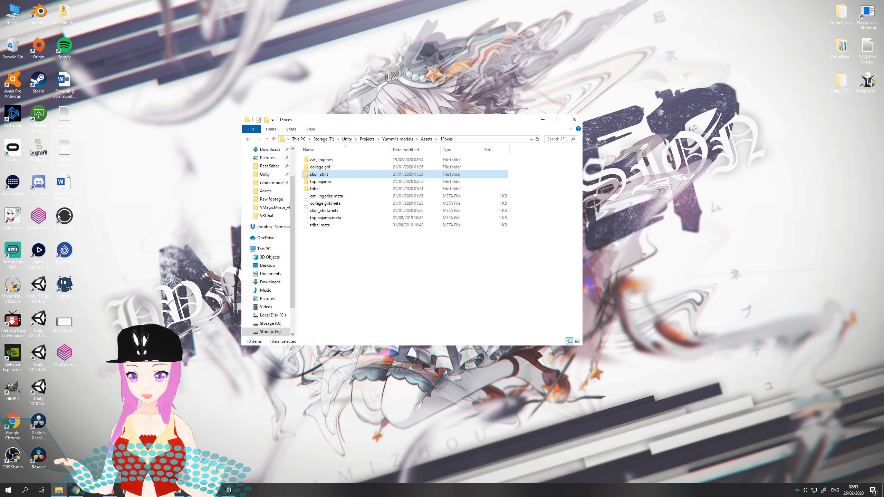
pyautogui.click(178, 491)
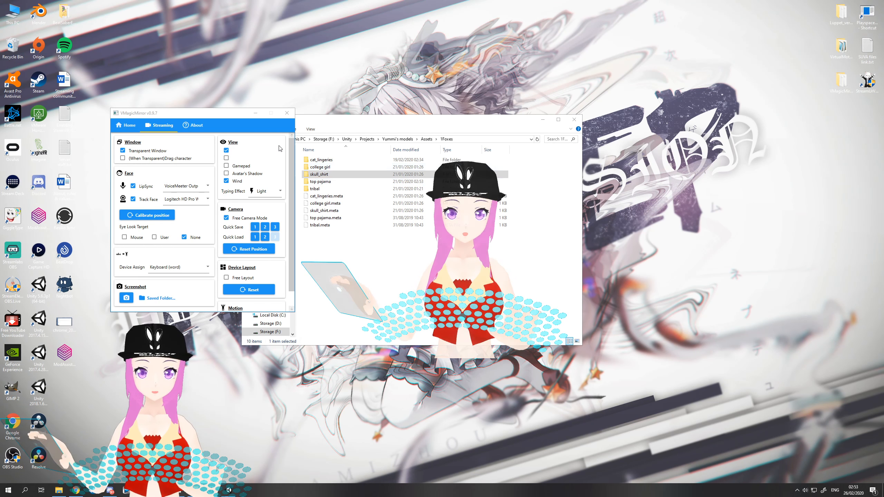
pyautogui.click(138, 141)
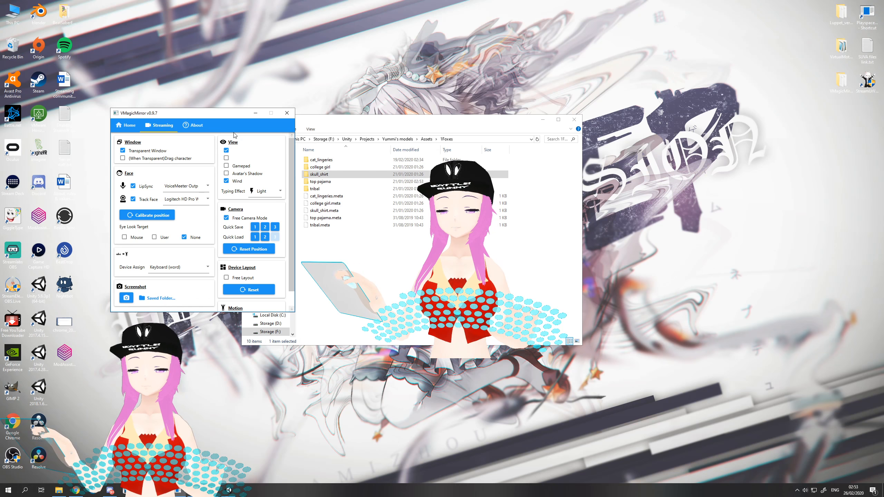
pyautogui.click(128, 125)
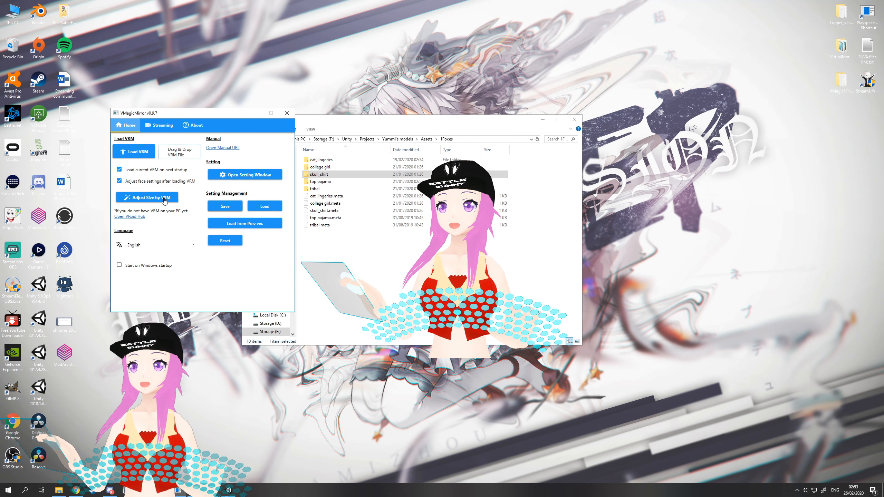
# Load Skull shirt neko_finished.vrm from the project's Assets folder into VMagicMirror and accept its license
pyautogui.click(137, 154)
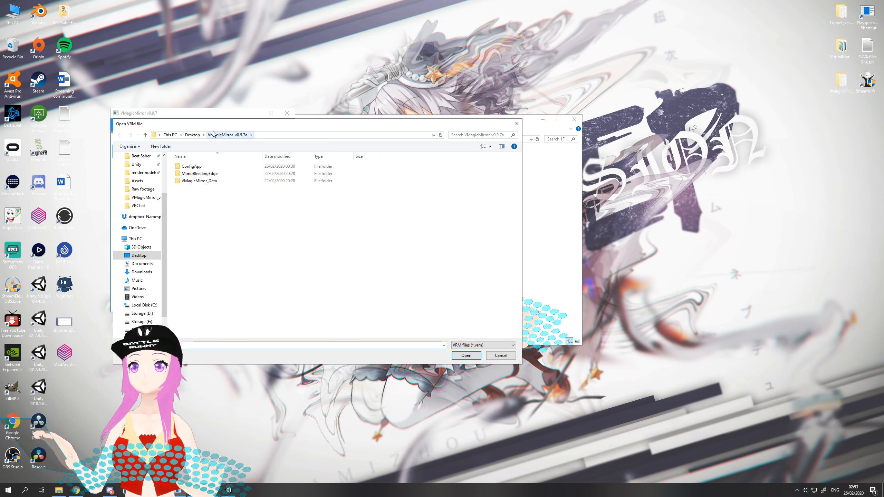
pyautogui.click(193, 135)
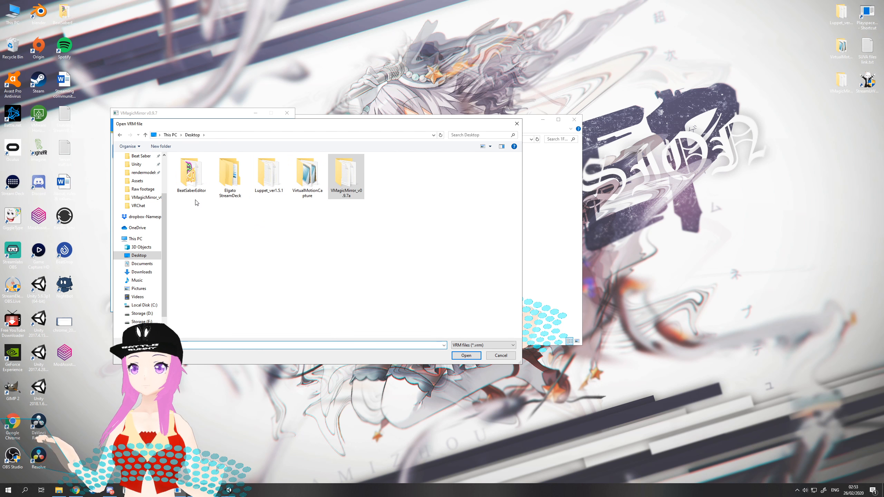
pyautogui.click(139, 206)
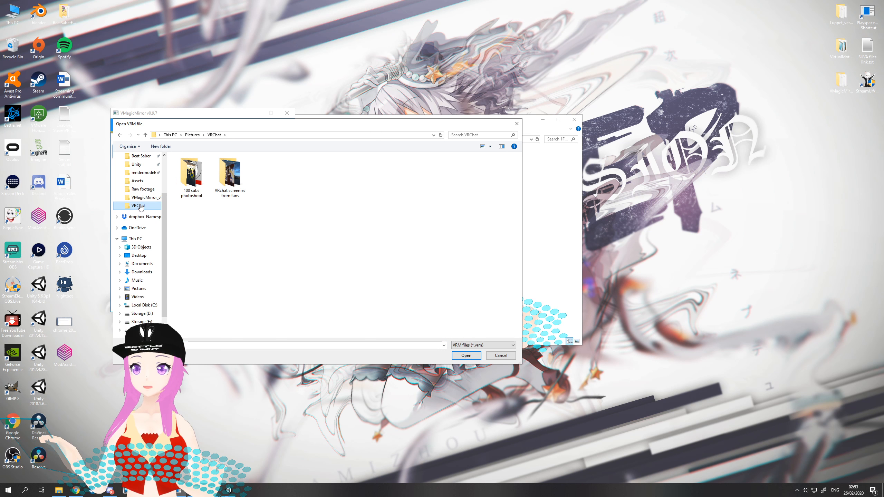
pyautogui.click(137, 181)
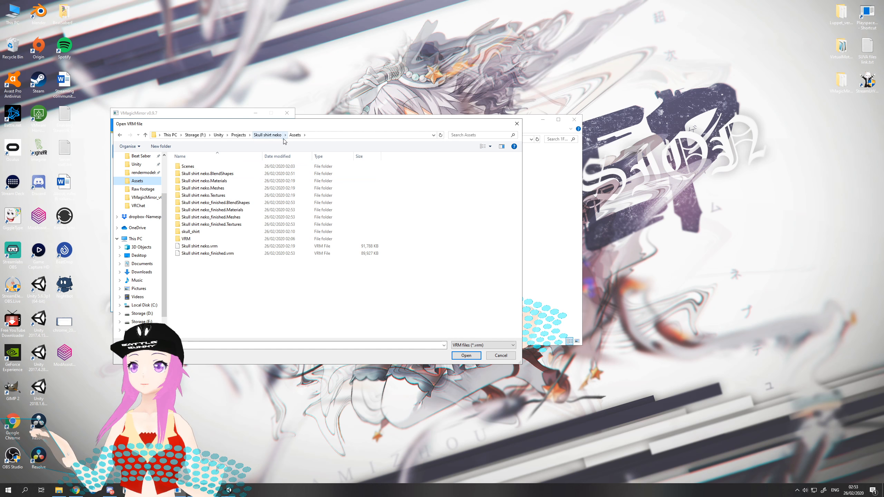
pyautogui.click(226, 254)
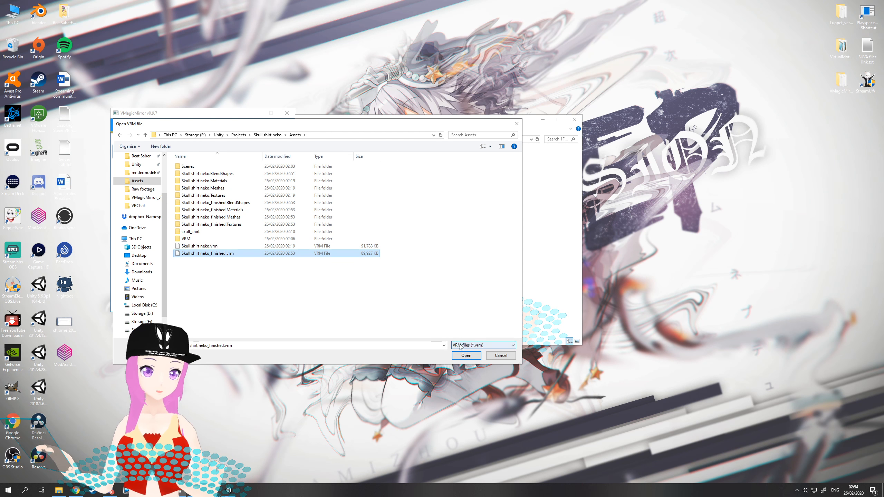
pyautogui.click(465, 356)
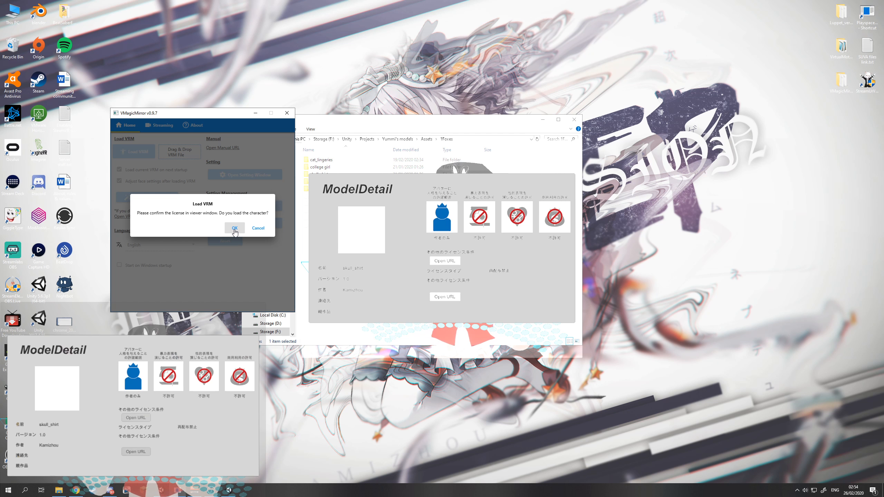
pyautogui.click(234, 229)
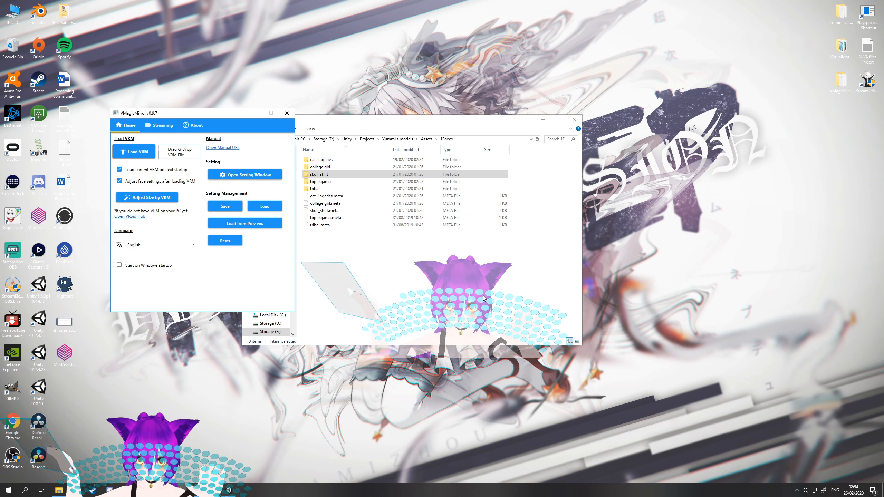
pyautogui.click(467, 267)
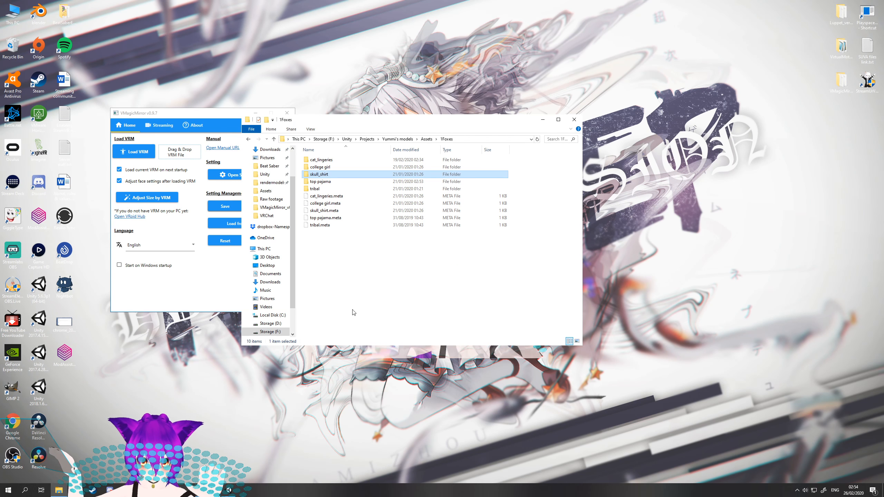
pyautogui.click(442, 356)
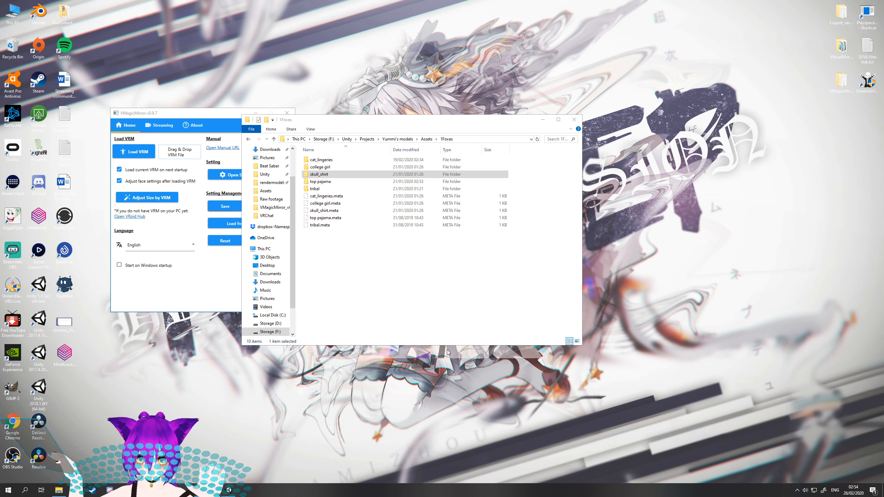
# Switch to Luppet, select the skull_shirt model and the Logitech HD Pro Webcam C920, start the model and toggle the full-screen face view
pyautogui.click(228, 490)
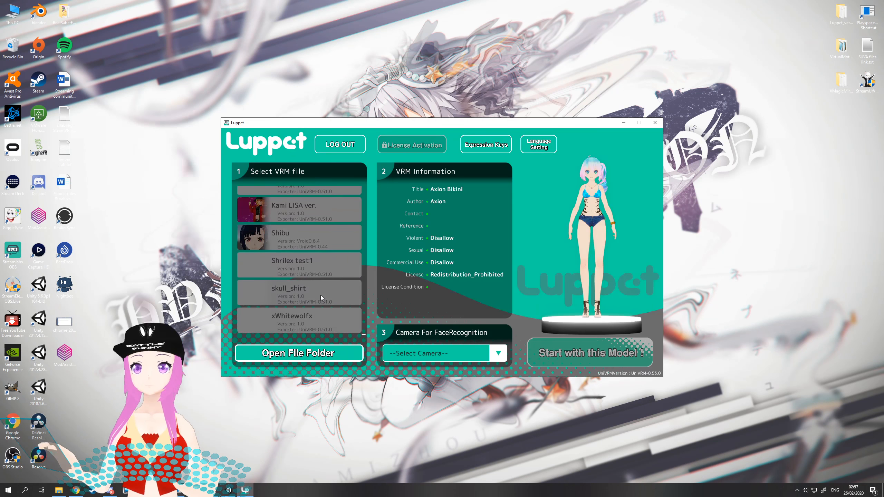
pyautogui.click(330, 299)
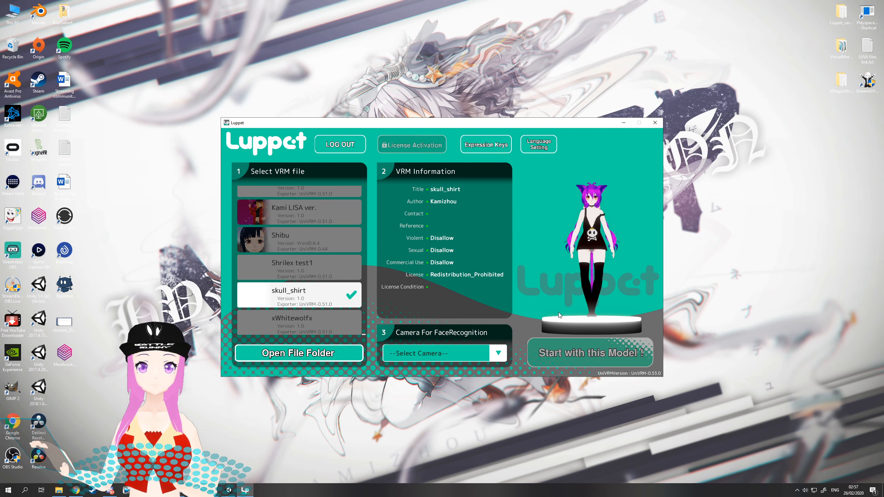
pyautogui.click(468, 351)
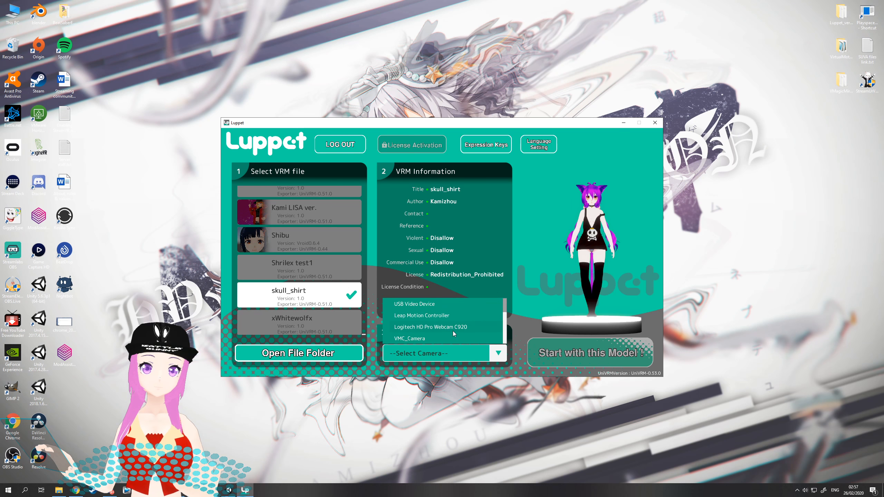
pyautogui.click(454, 328)
pyautogui.click(591, 351)
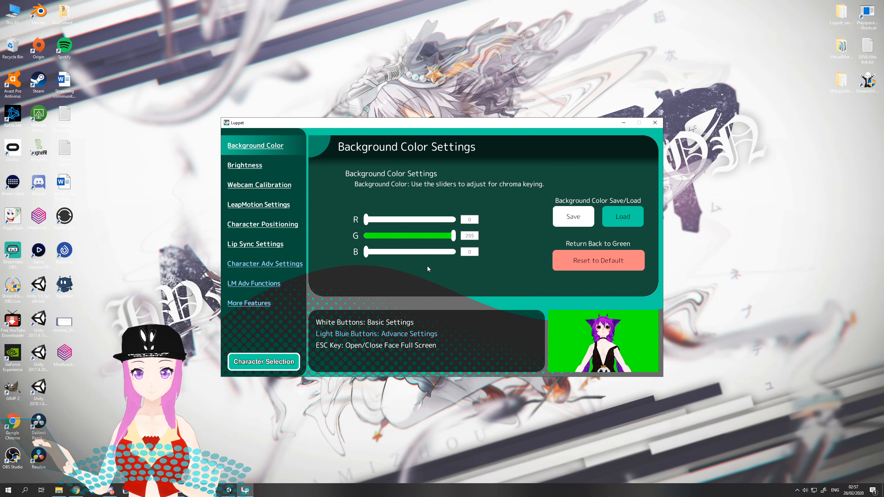
pyautogui.press('Escape')
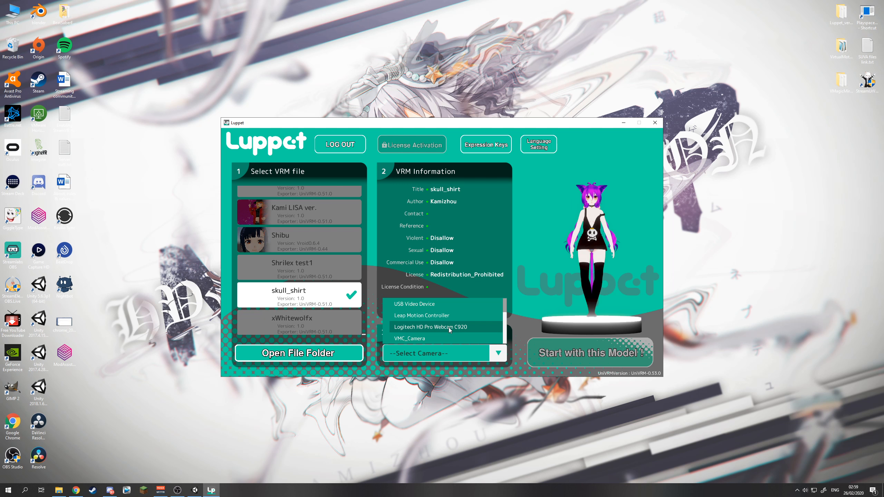
# Choose the Logitech HD Pro Webcam C920 again, restart Luppet with the skull_shirt model and toggle the full-screen face view
pyautogui.click(449, 327)
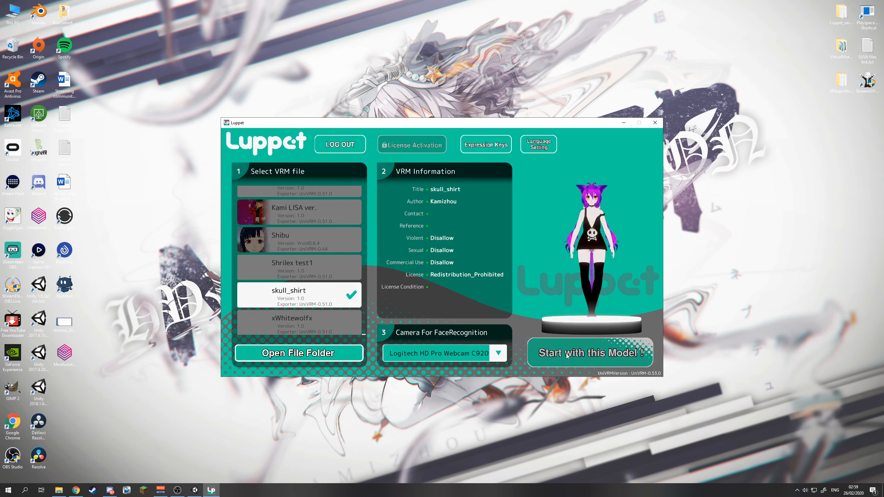
pyautogui.click(567, 355)
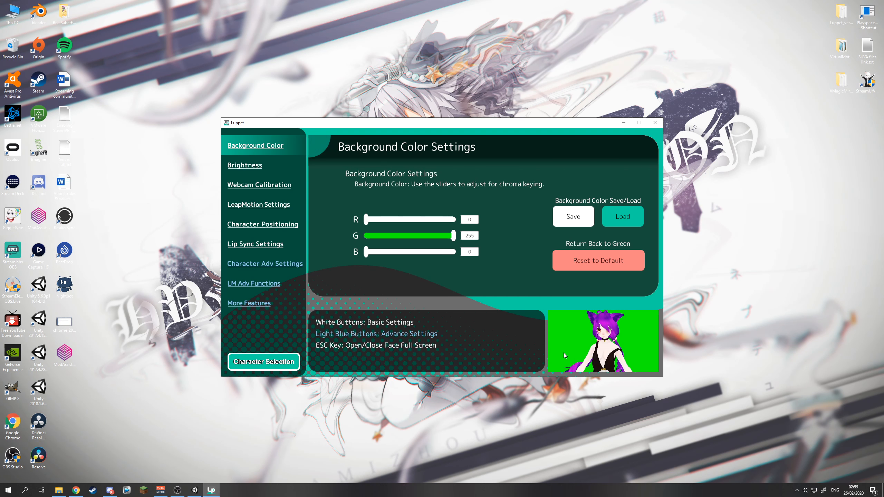
pyautogui.press('Escape')
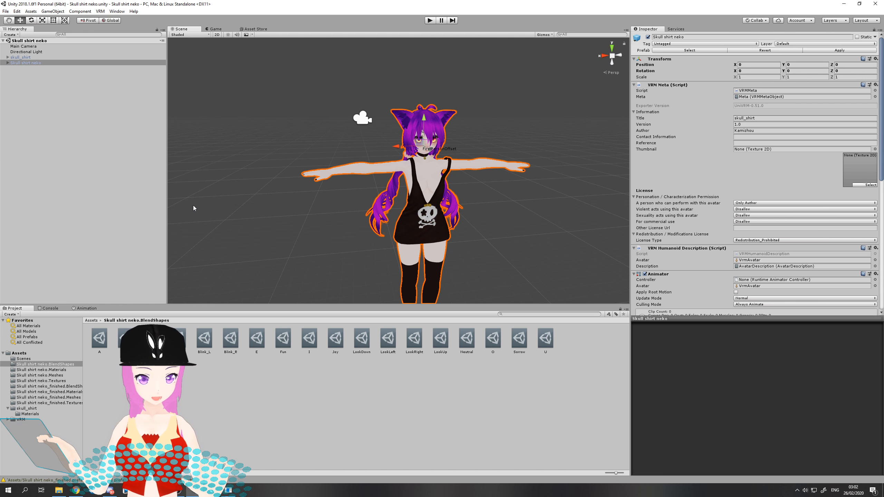
# Examine the Skull shirt neko model's bone hierarchy down to the head's child bones, and leave it collapsed and deselected
pyautogui.click(7, 63)
pyautogui.click(7, 63)
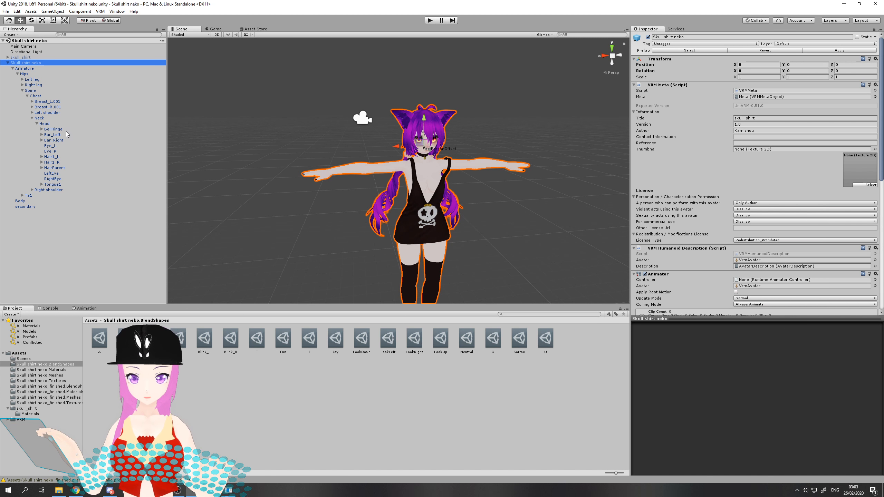
pyautogui.click(8, 63)
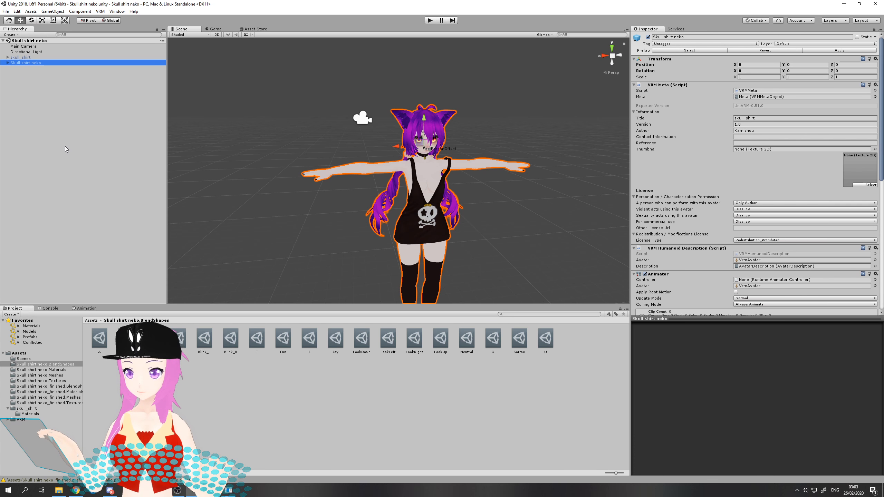
pyautogui.click(59, 138)
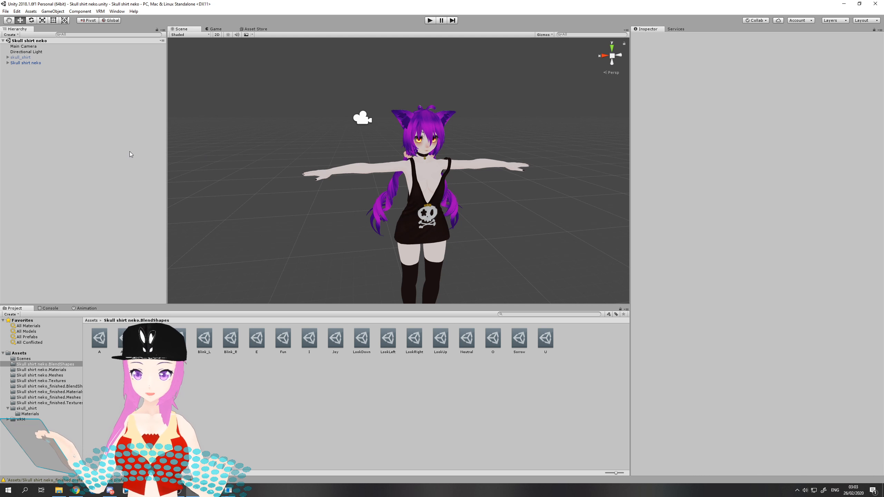
pyautogui.click(26, 63)
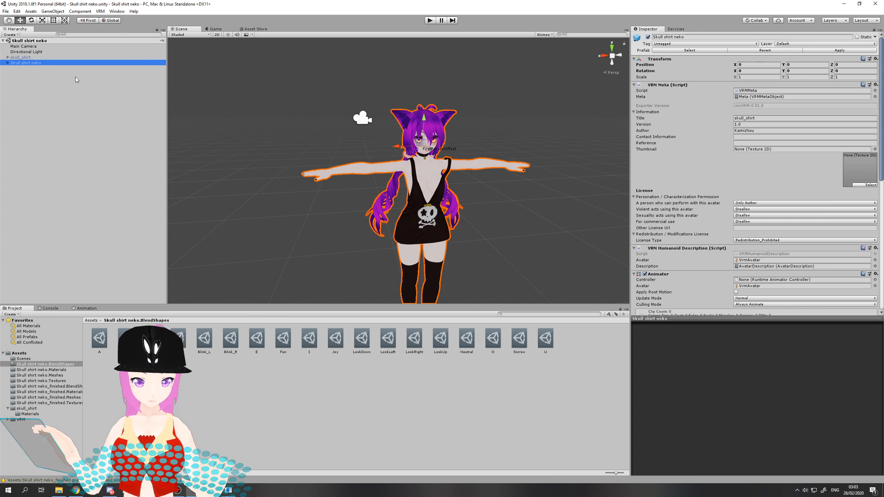
pyautogui.click(8, 64)
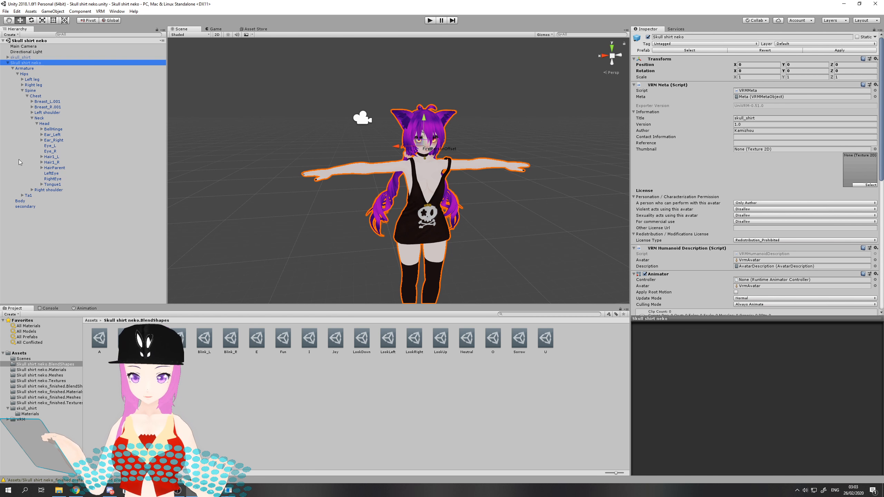
pyautogui.click(8, 64)
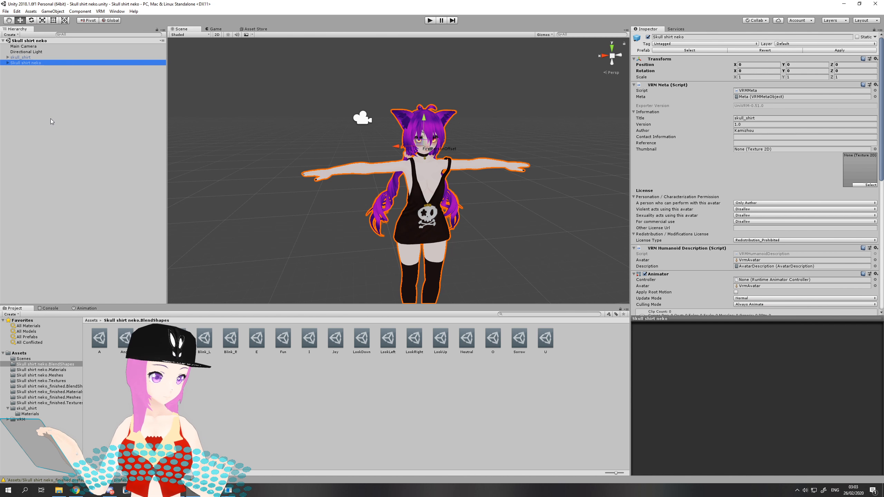
pyautogui.click(57, 129)
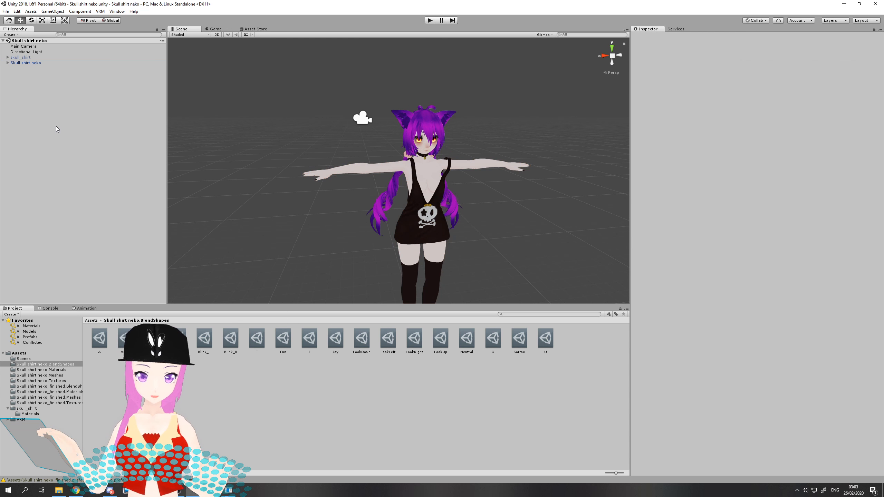